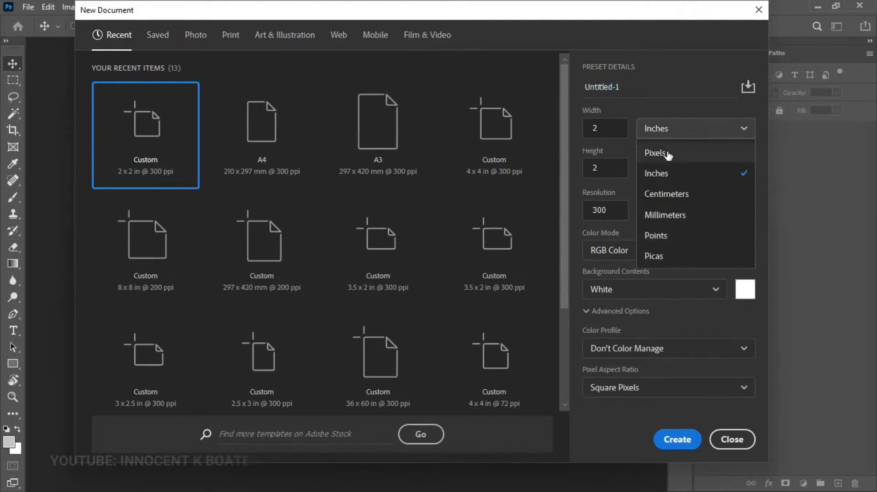
# - Create a white 120 × 36 inch banner document at 100 ppi (12000 × 3600 px)
pyautogui.click(666, 183)
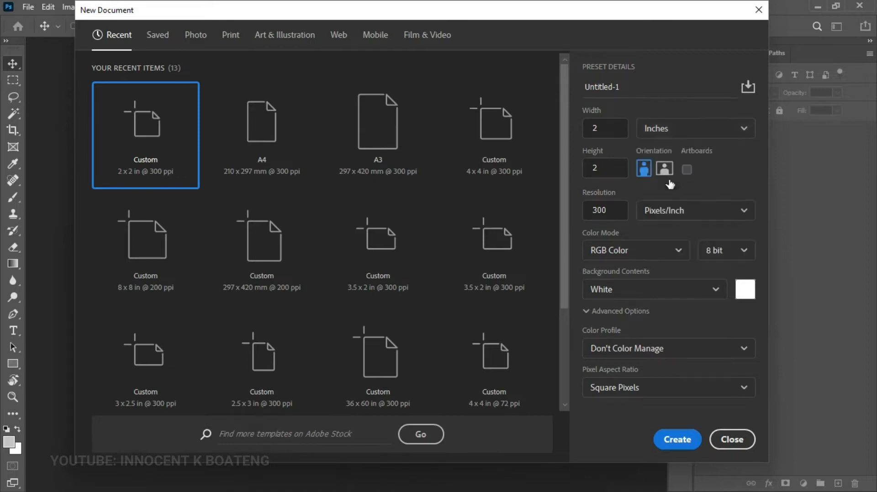
pyautogui.doubleClick(595, 129)
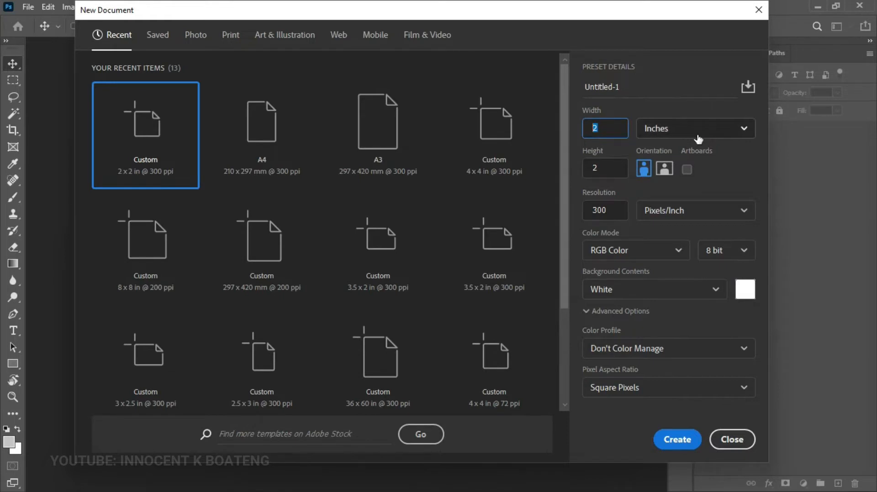
pyautogui.write('120')
pyautogui.doubleClick(583, 167)
pyautogui.write('36')
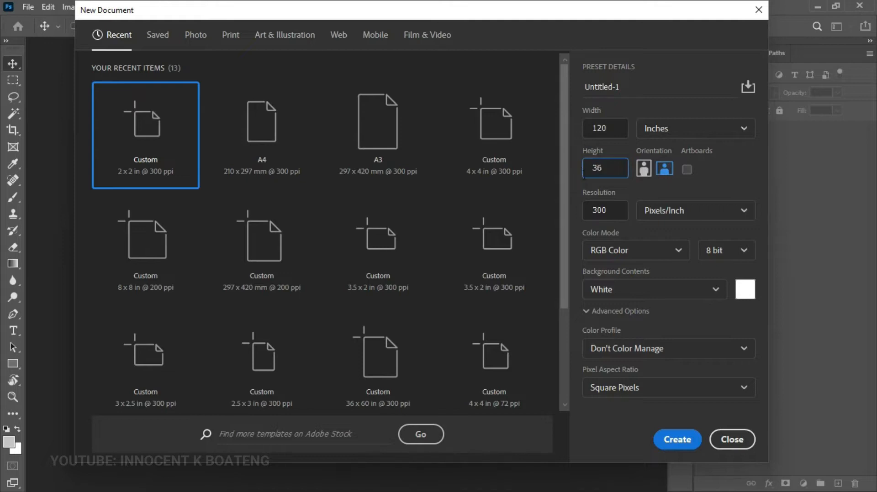
pyautogui.doubleClick(607, 213)
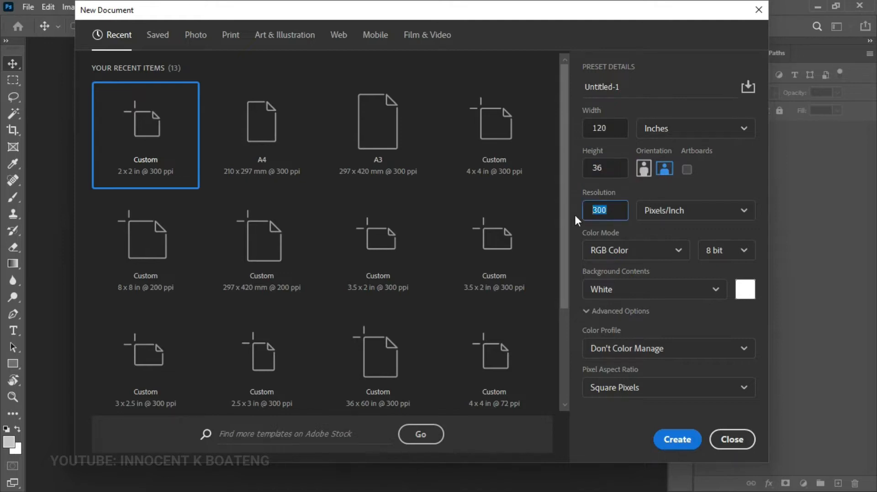
pyautogui.write('100')
pyautogui.moveTo(609, 129); pyautogui.dragTo(580, 129)
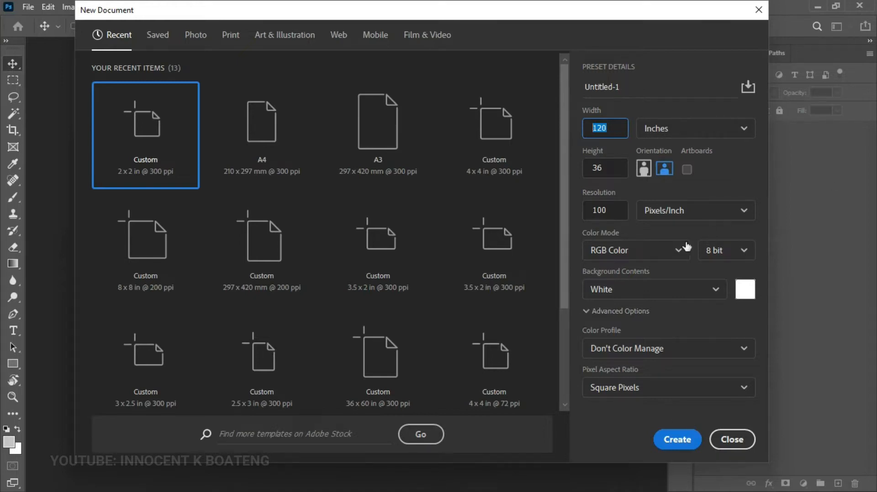
pyautogui.click(675, 438)
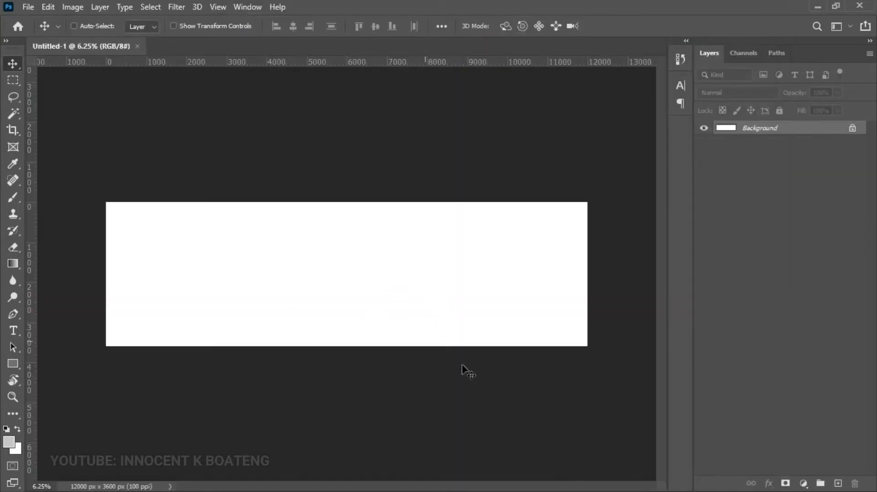
pyautogui.click(804, 483)
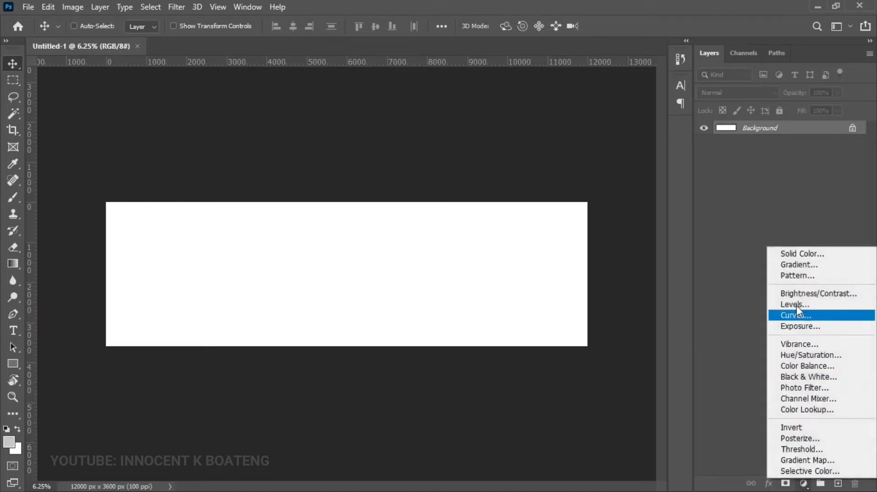
# - Add a Gradient fill layer based on the red preset gradient
pyautogui.click(796, 267)
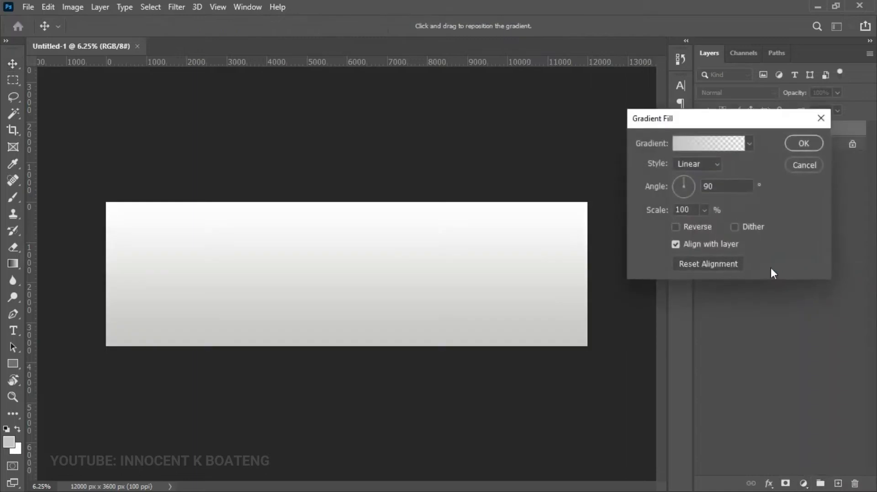
pyautogui.click(696, 144)
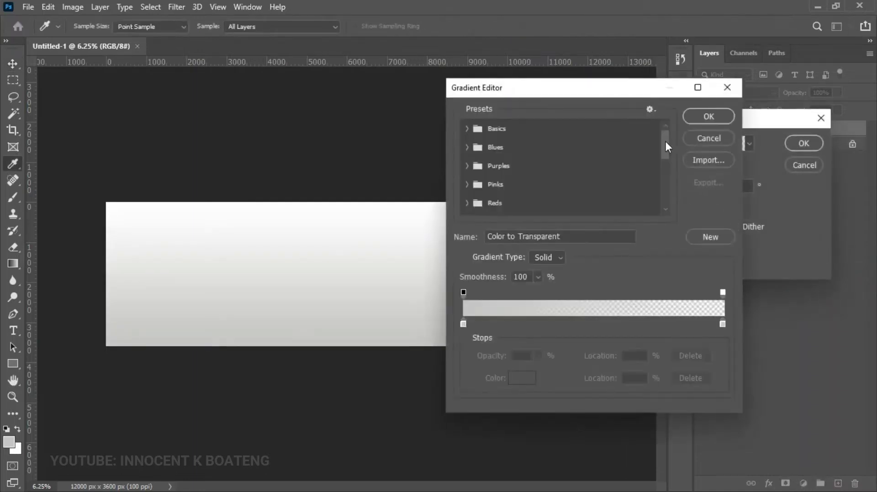
pyautogui.moveTo(666, 143); pyautogui.dragTo(656, 229)
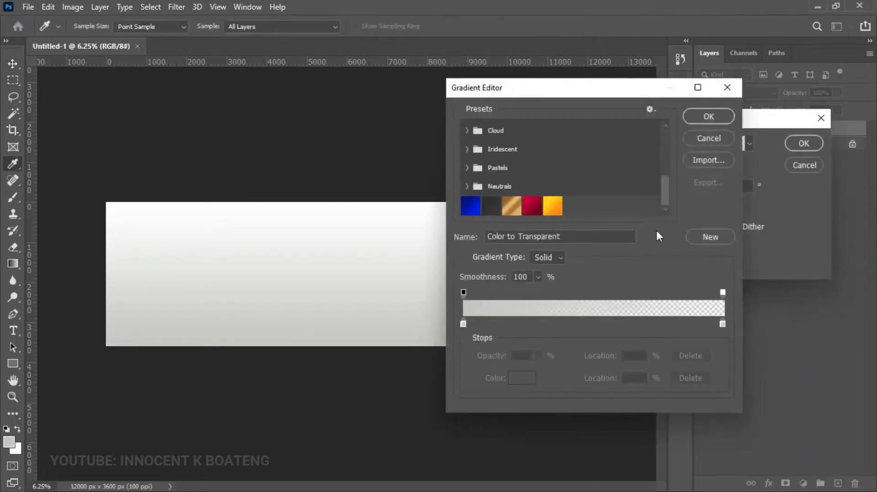
pyautogui.click(532, 209)
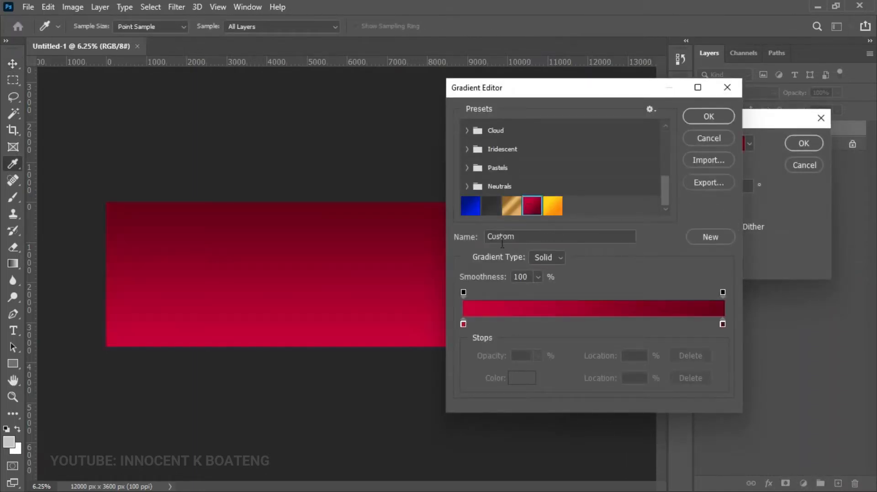
# - Set the gradient stops to #c6003d and #670018 and apply the fill layer
pyautogui.click(463, 324)
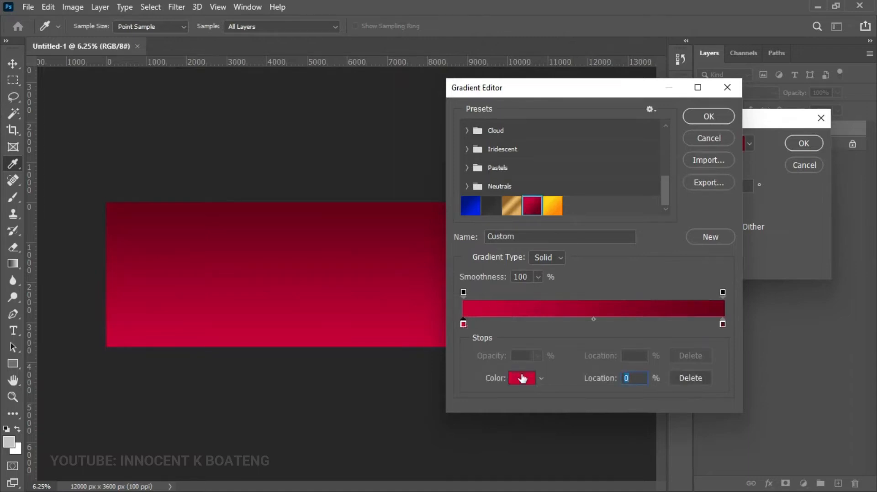
pyautogui.click(522, 379)
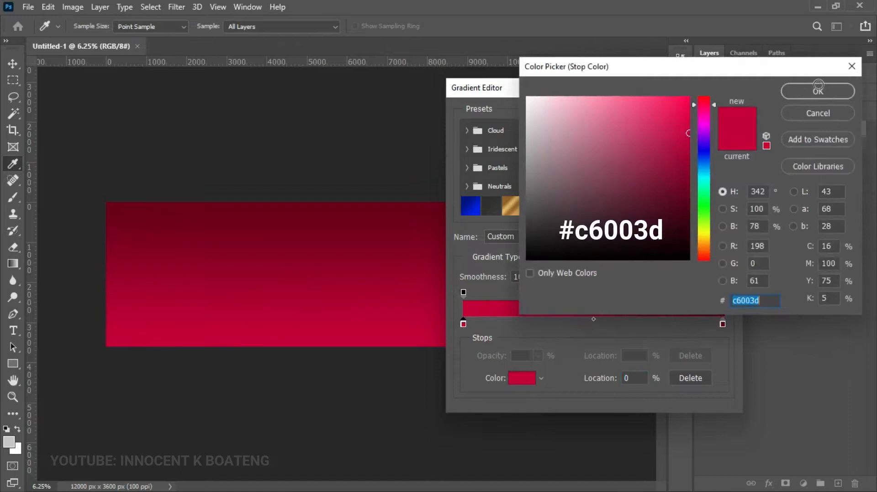
pyautogui.click(817, 90)
pyautogui.click(723, 324)
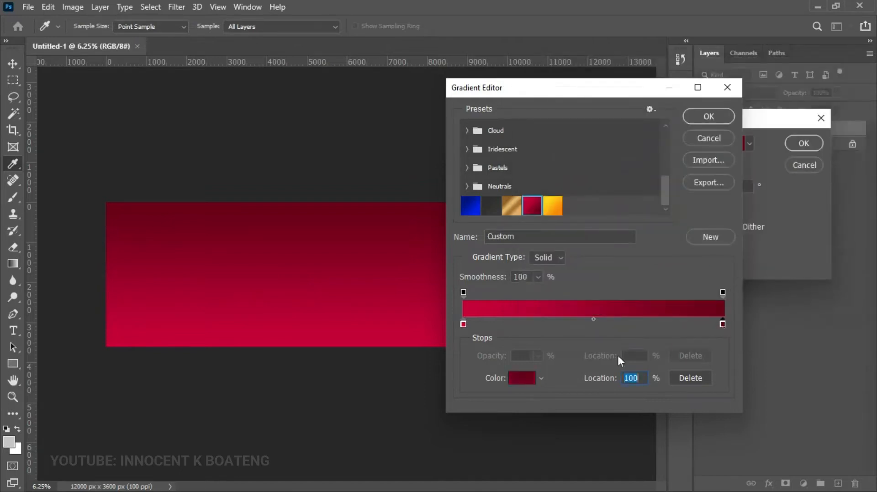
pyautogui.click(522, 378)
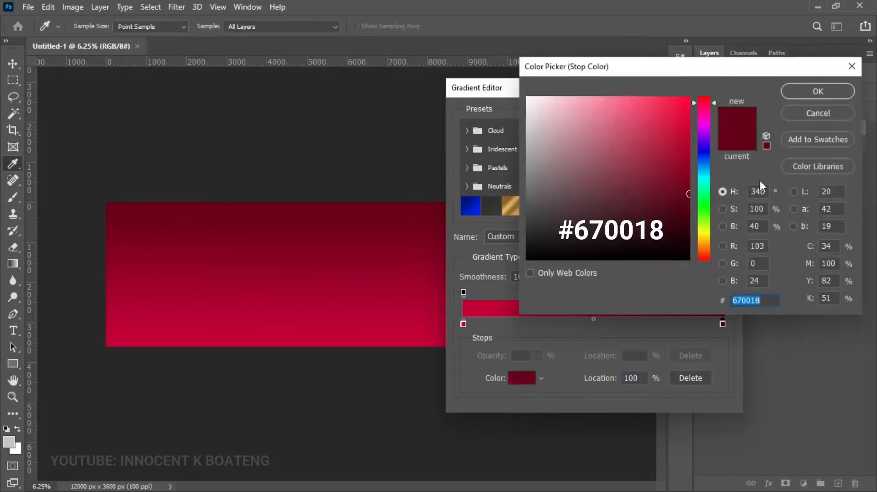
pyautogui.click(818, 91)
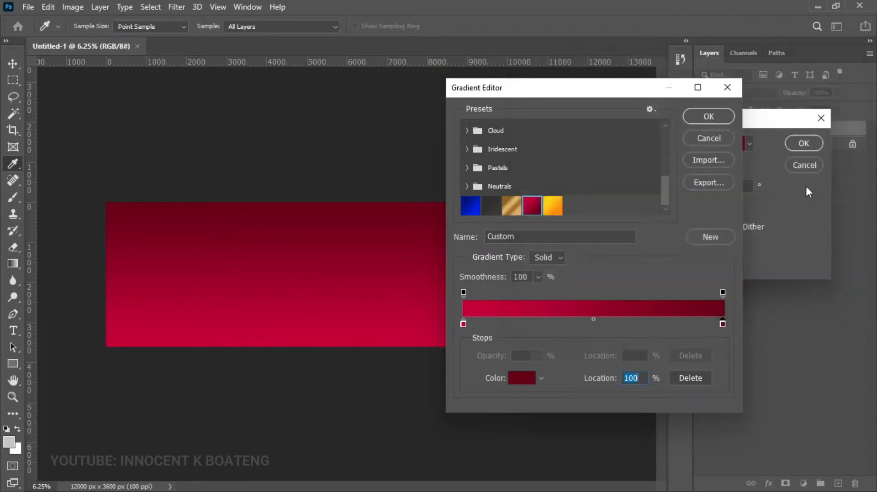
pyautogui.click(802, 143)
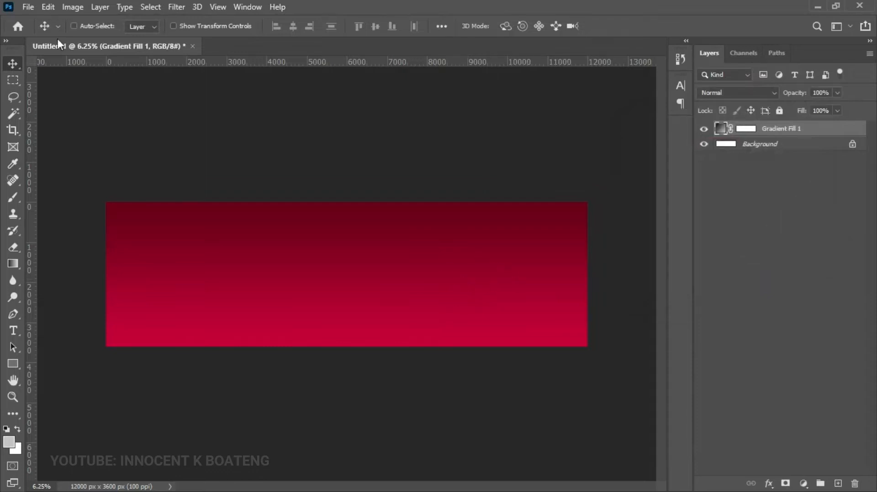
pyautogui.click(28, 7)
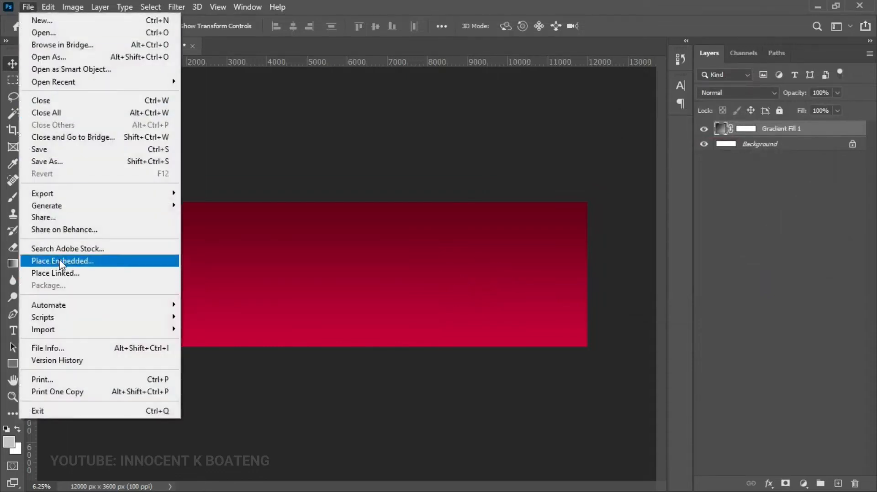
# - Embed the 'material' image and scale it to cover the whole banner
pyautogui.click(73, 260)
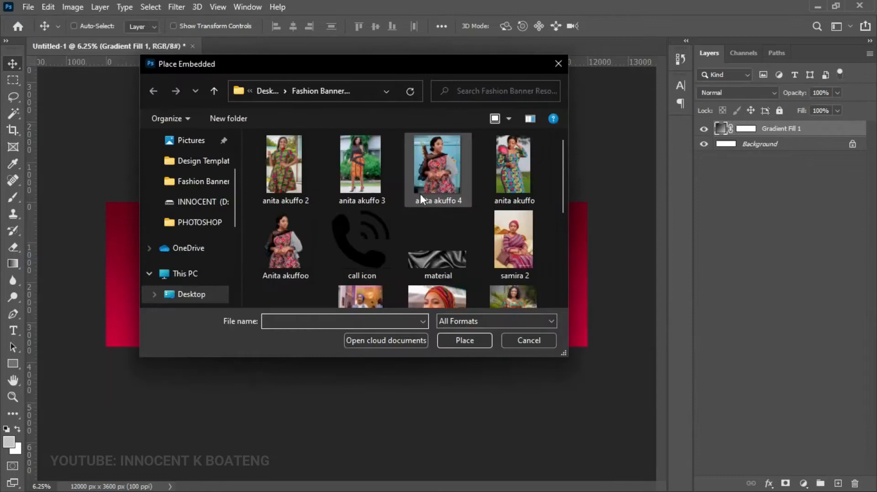
pyautogui.click(427, 204)
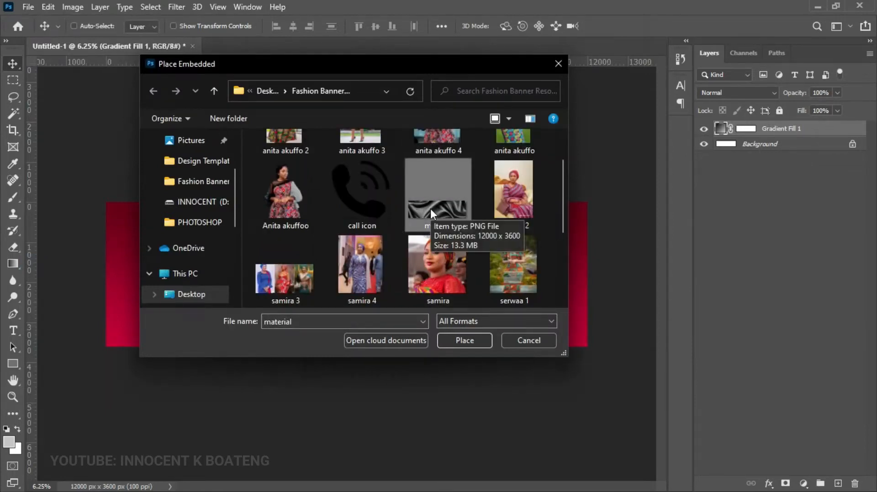
pyautogui.doubleClick(431, 211)
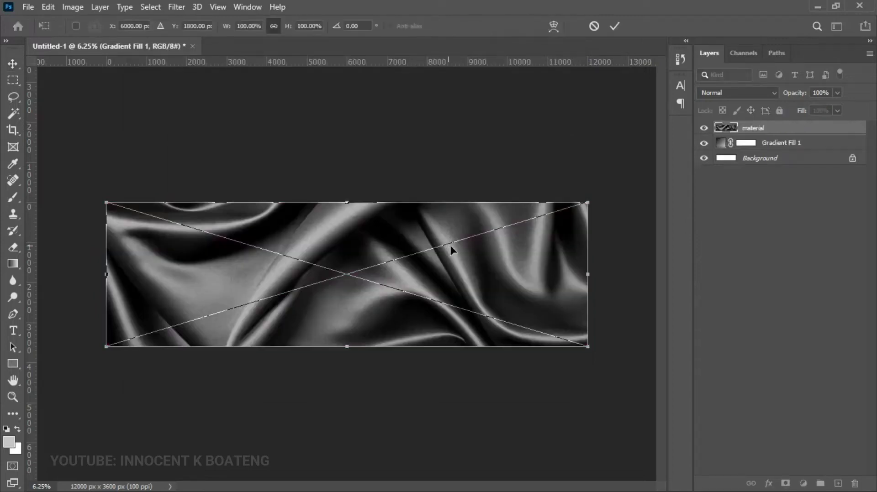
pyautogui.moveTo(588, 347); pyautogui.dragTo(612, 352)
pyautogui.moveTo(578, 328); pyautogui.dragTo(563, 323)
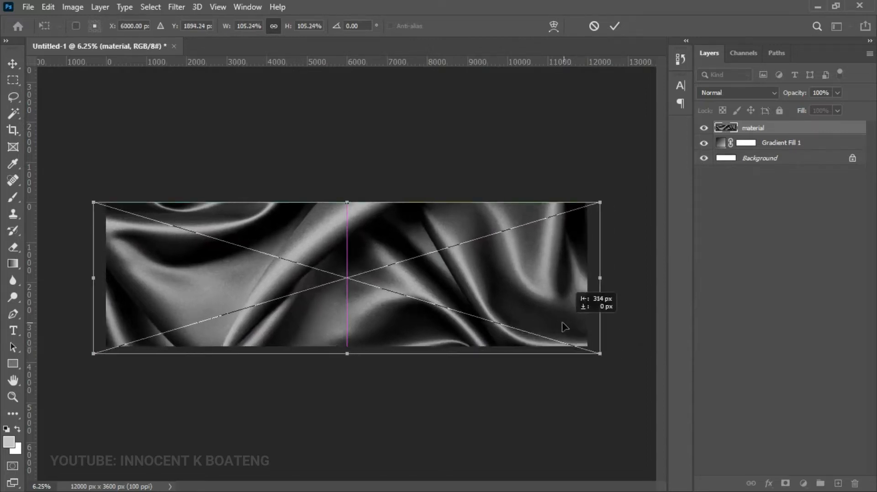
pyautogui.press('Return')
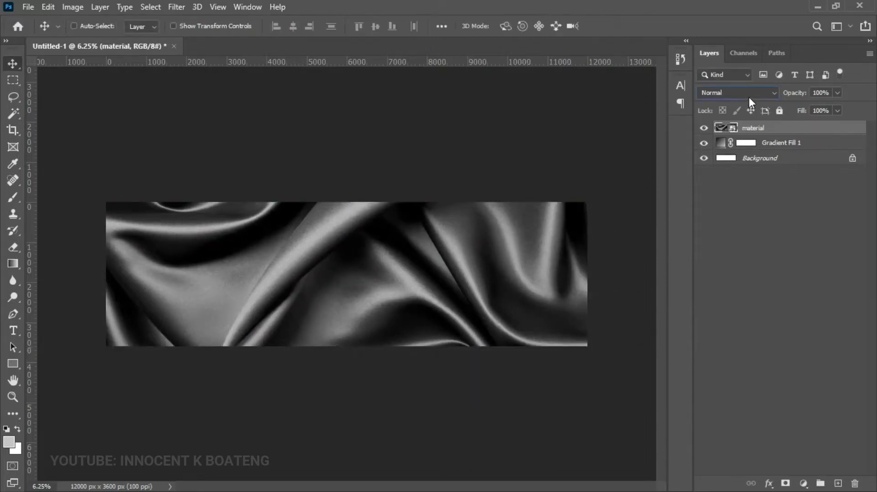
# - Set the material layer to Soft Light blend mode and rasterize it
pyautogui.click(749, 93)
pyautogui.click(722, 257)
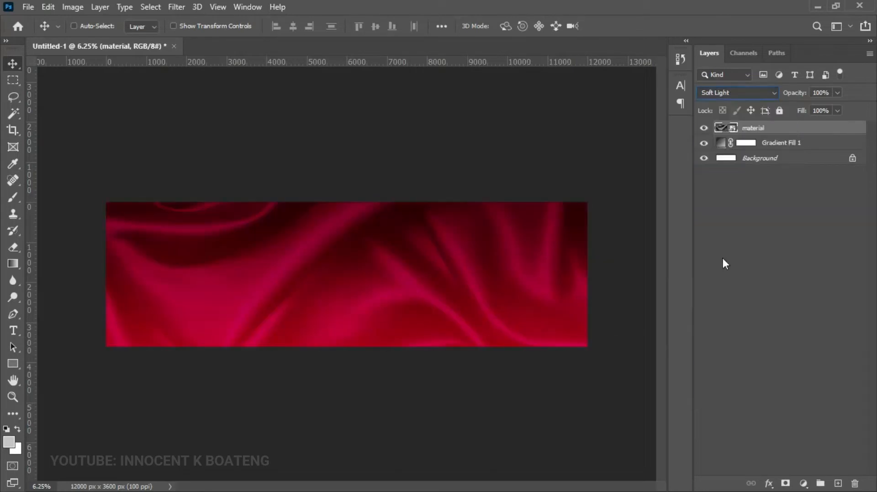
pyautogui.rightClick(759, 130)
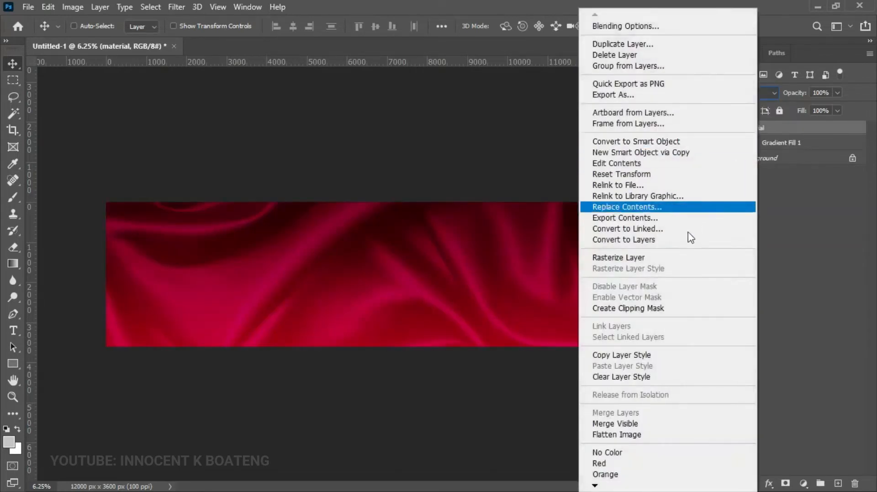
pyautogui.click(661, 258)
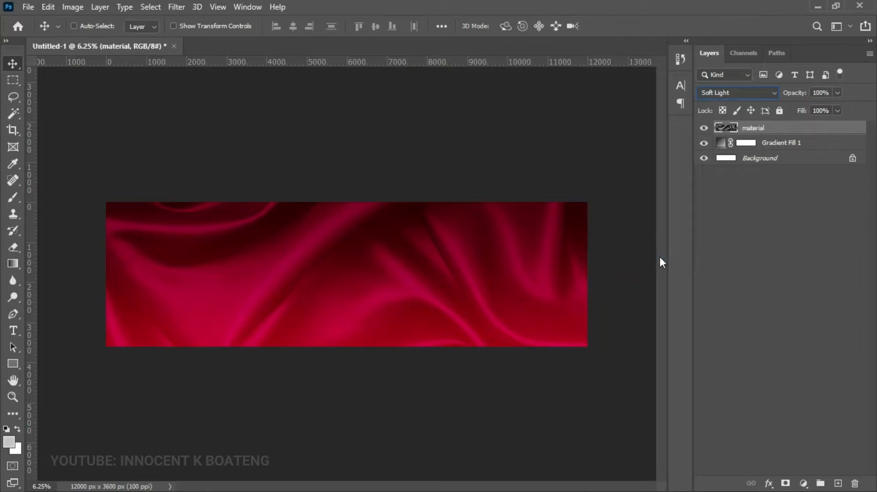
# - Apply a Gaussian Blur to the material layer, raising the radius to 64 pixels
pyautogui.click(177, 6)
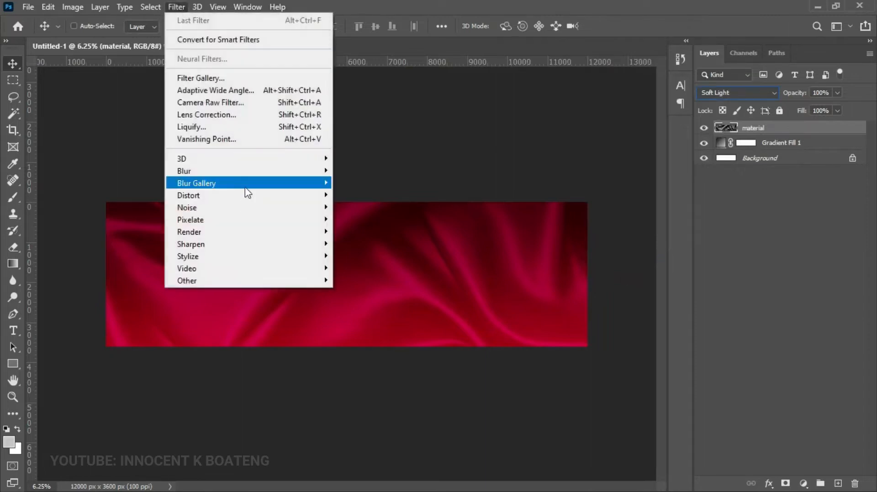
pyautogui.moveTo(265, 171)
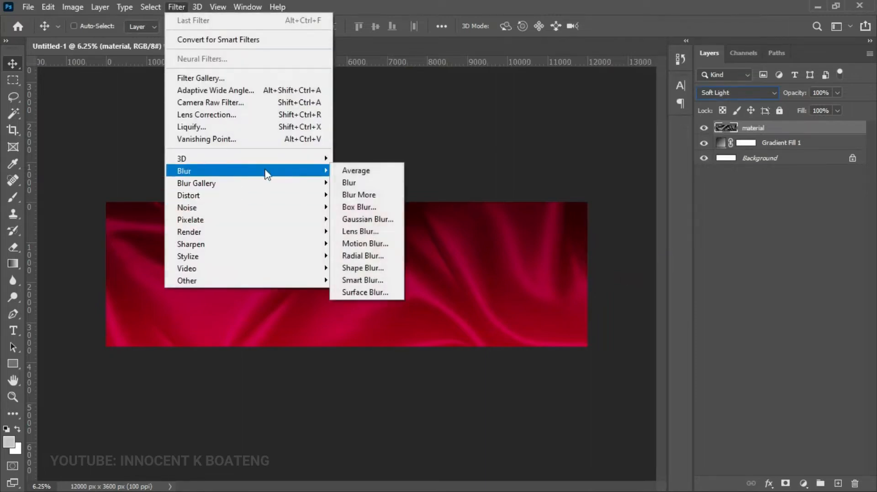
pyautogui.click(370, 220)
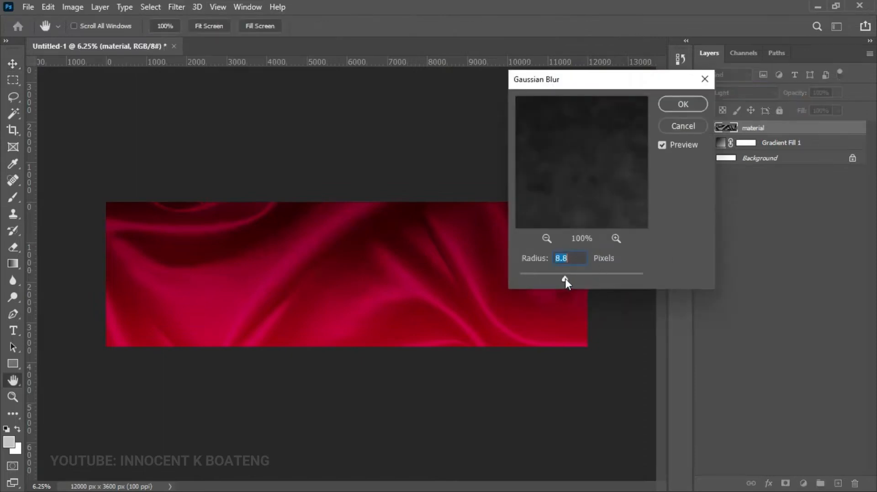
pyautogui.moveTo(575, 278); pyautogui.dragTo(599, 281)
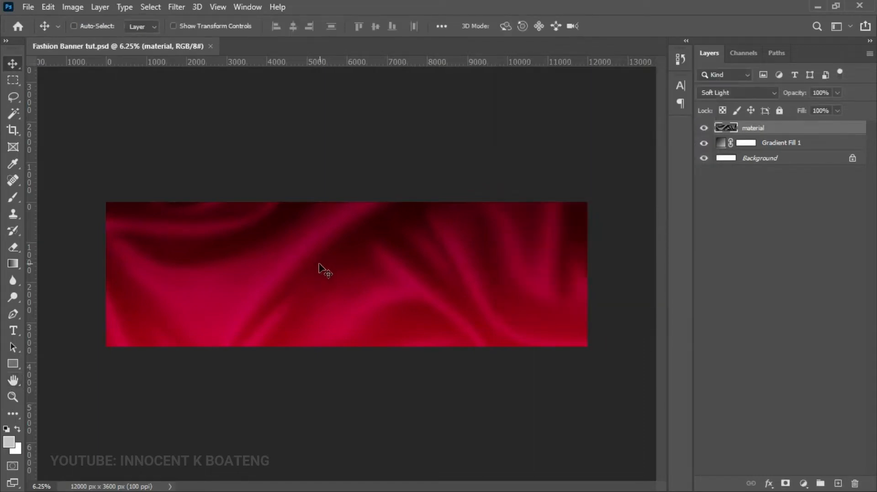
# - Draw a rectangle over the banner's left end
pyautogui.click(12, 366)
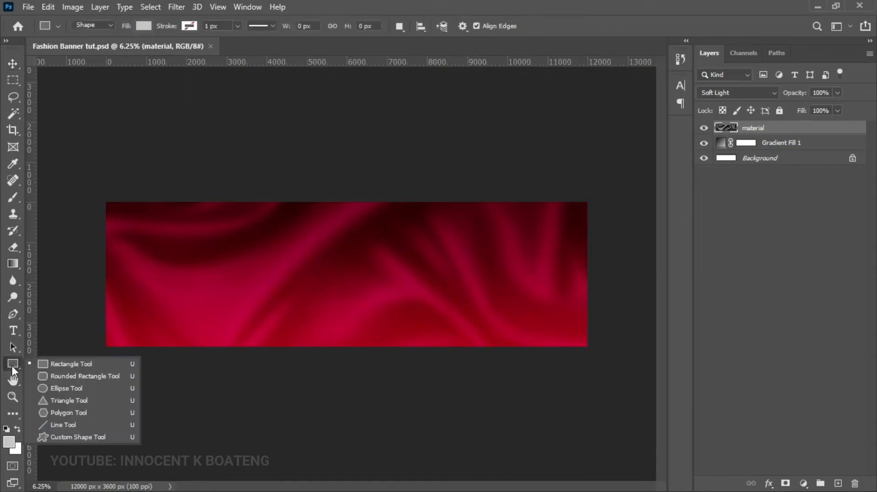
pyautogui.click(79, 360)
pyautogui.moveTo(91, 179); pyautogui.dragTo(238, 359)
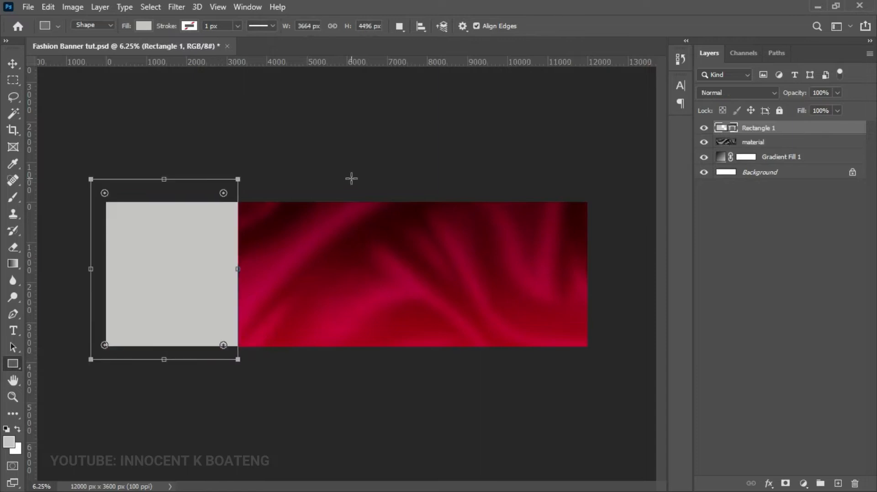
# - Add a vertical guide at 25% of the banner width
pyautogui.click(221, 7)
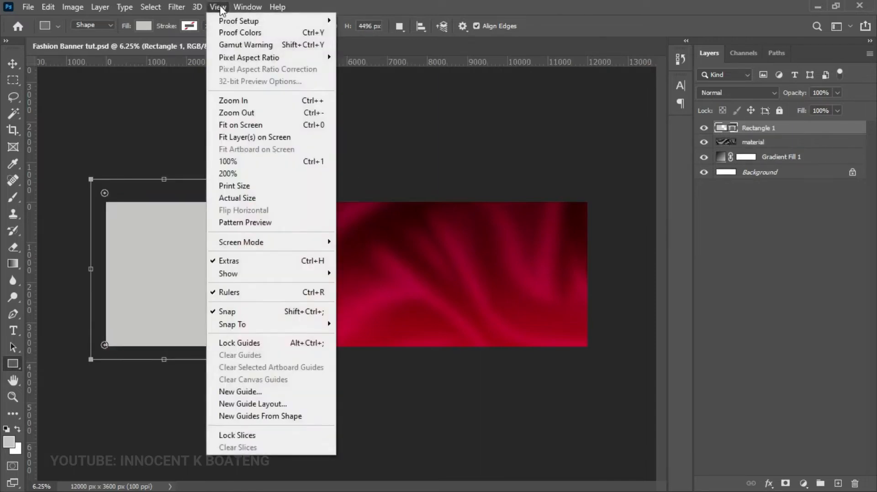
pyautogui.click(254, 391)
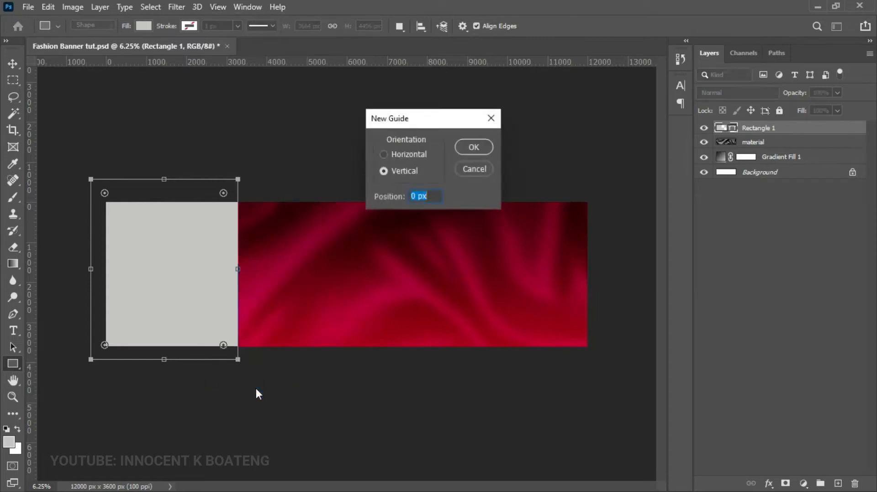
pyautogui.write('25%')
pyautogui.press('Return')
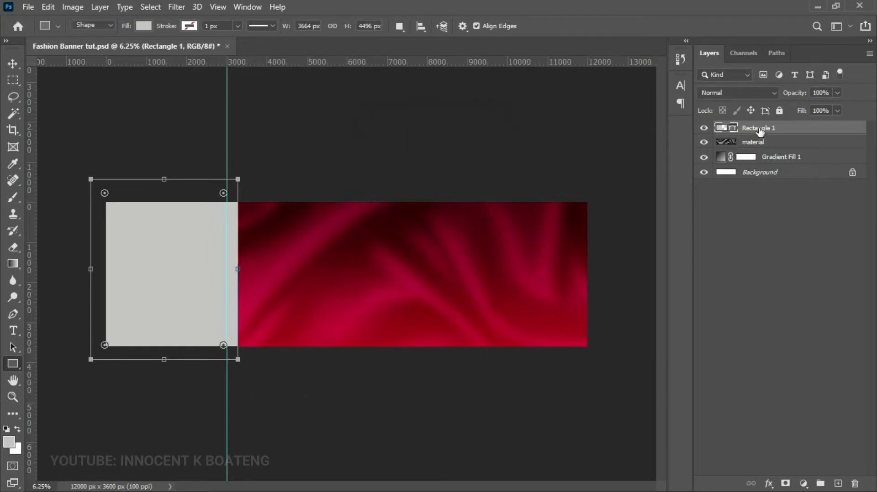
# - Rotate the rectangle about 22° and move it so its top corner meets the guide
pyautogui.hotkey('ctrl', 't')
pyautogui.moveTo(321, 256); pyautogui.dragTo(300, 307)
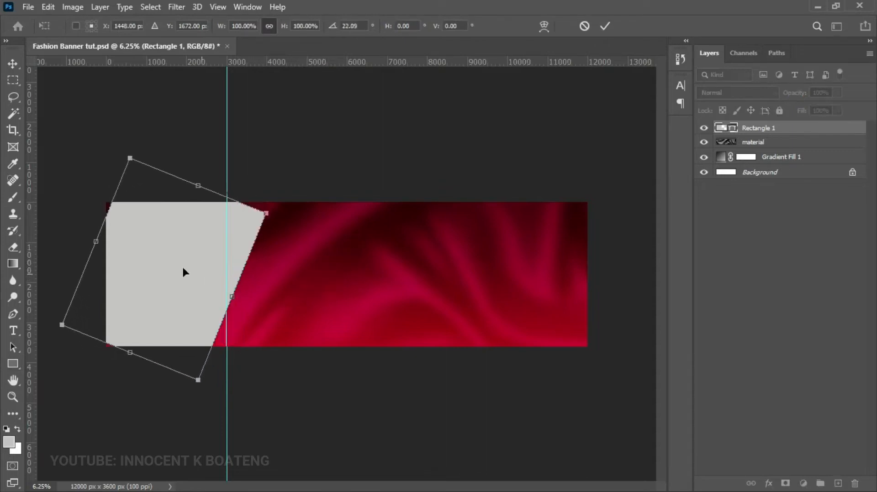
pyautogui.moveTo(179, 247); pyautogui.dragTo(150, 238)
pyautogui.press('Return')
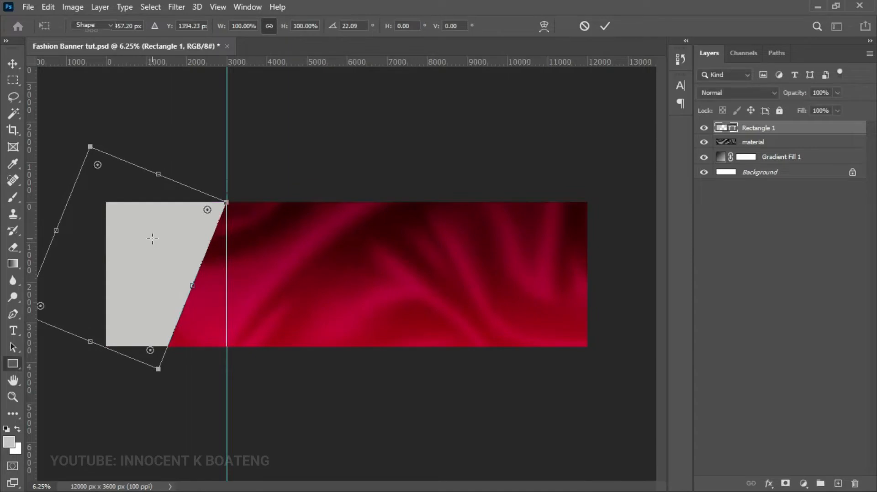
pyautogui.press('v')
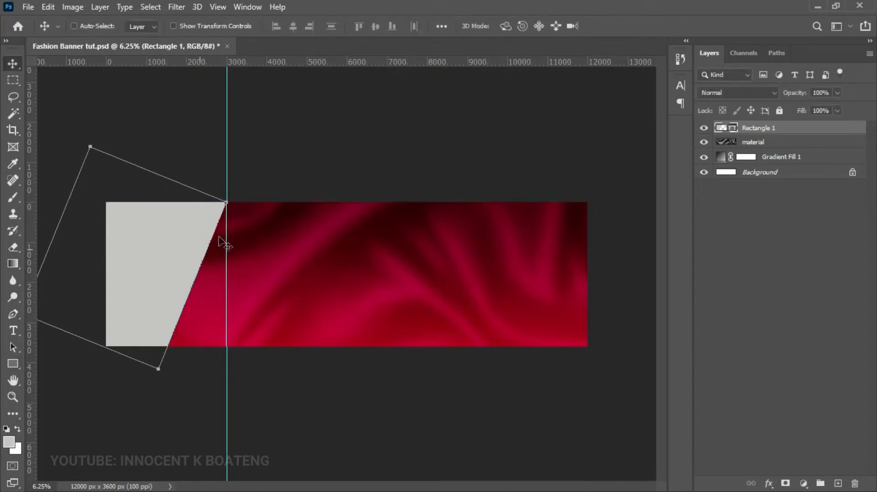
pyautogui.scroll(1, 252, 237)
pyautogui.press('z')
pyautogui.keyDown('alt'); pyautogui.click(253, 231); pyautogui.keyUp('alt')
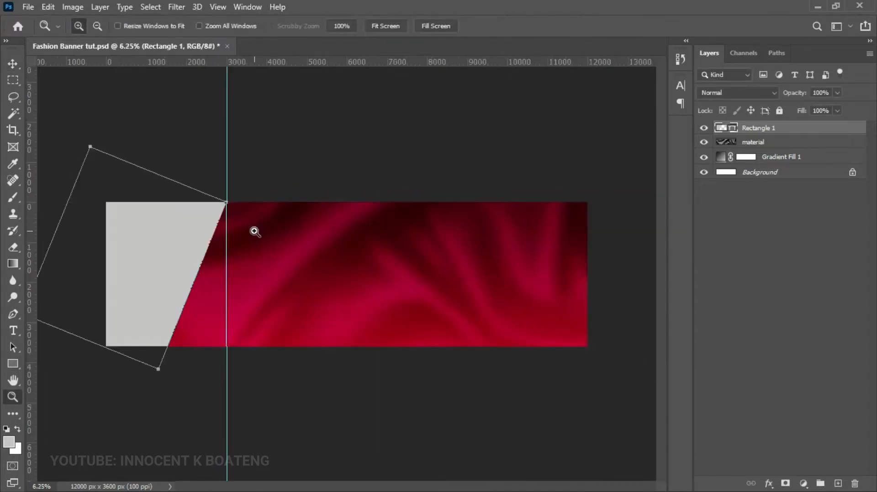
pyautogui.press('v')
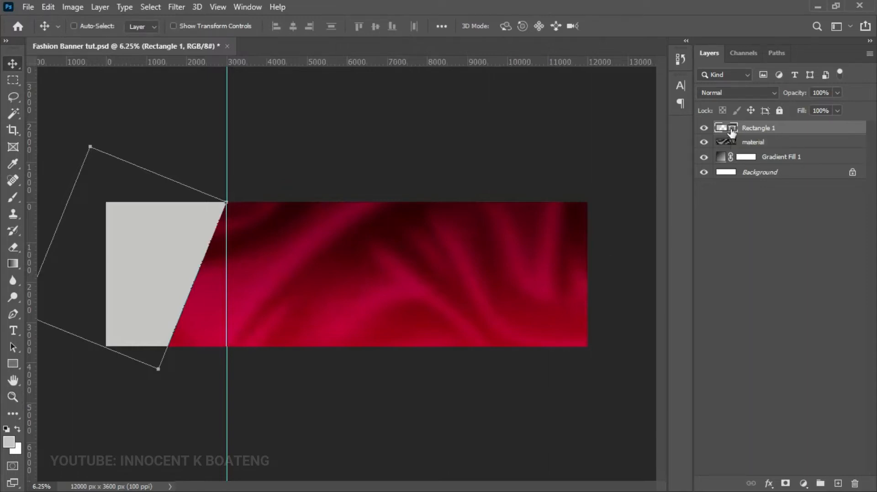
# - Fill the slanted rectangle with white ffffff
pyautogui.doubleClick(731, 129)
pyautogui.write('ffffff')
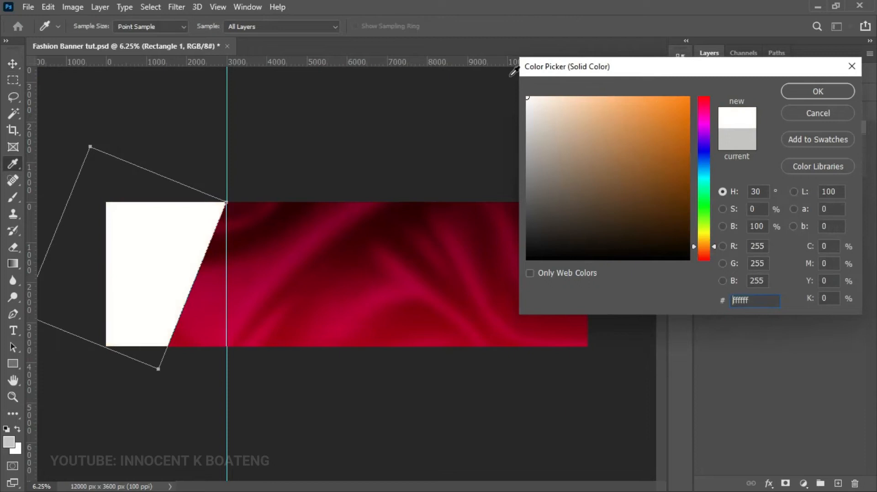
pyautogui.click(804, 86)
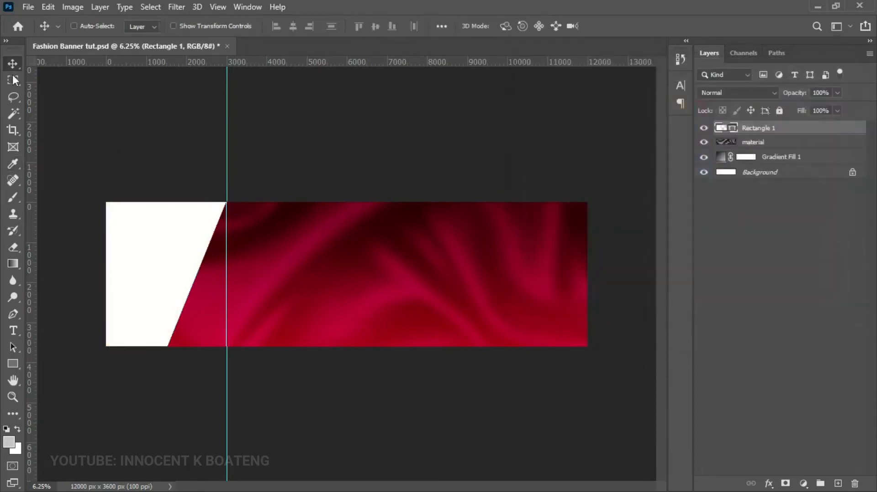
pyautogui.press('ctrl')
# - Duplicate Rectangle 1 and shift the original 336 px right behind the copy
pyautogui.hotkey('ctrl', 'j')
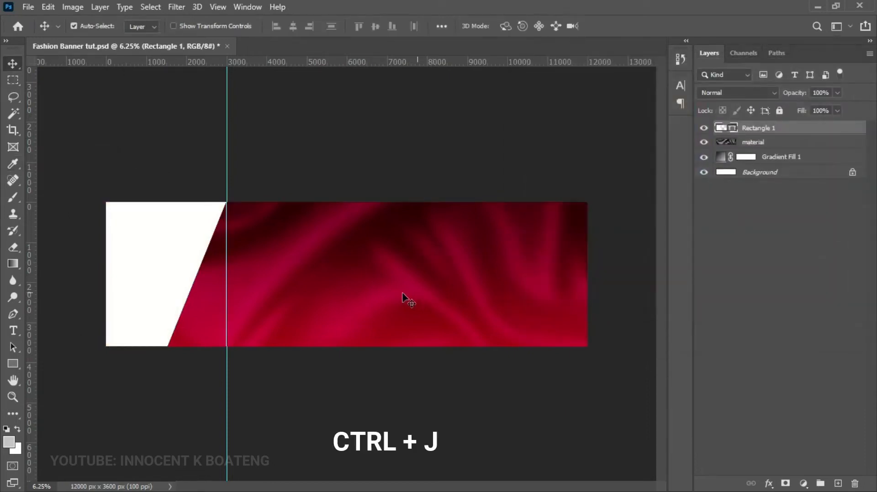
pyautogui.click(776, 143)
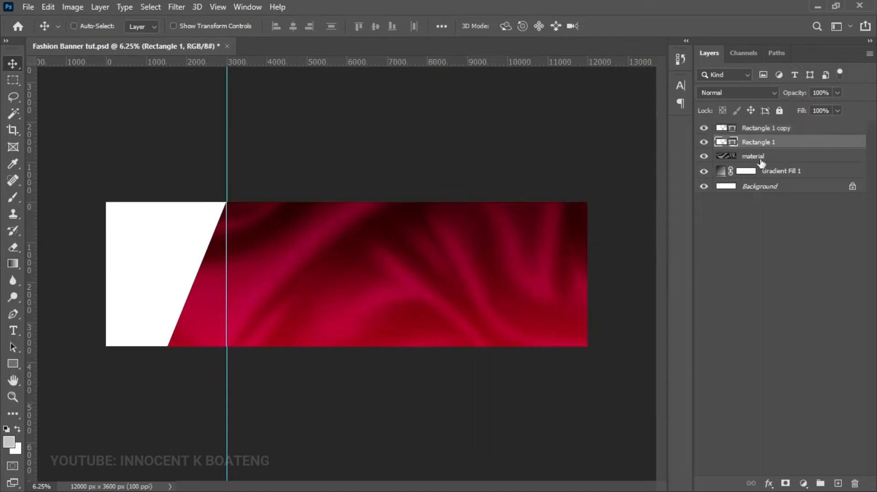
pyautogui.moveTo(280, 295); pyautogui.dragTo(295, 296)
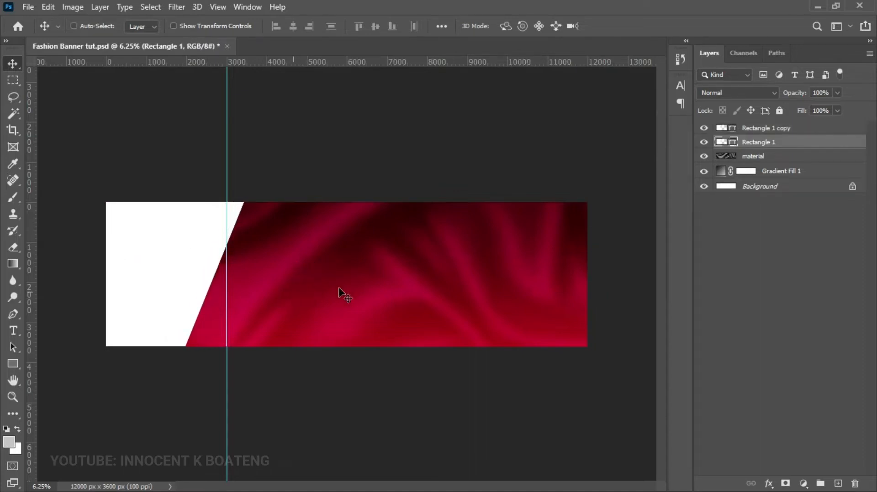
pyautogui.doubleClick(733, 143)
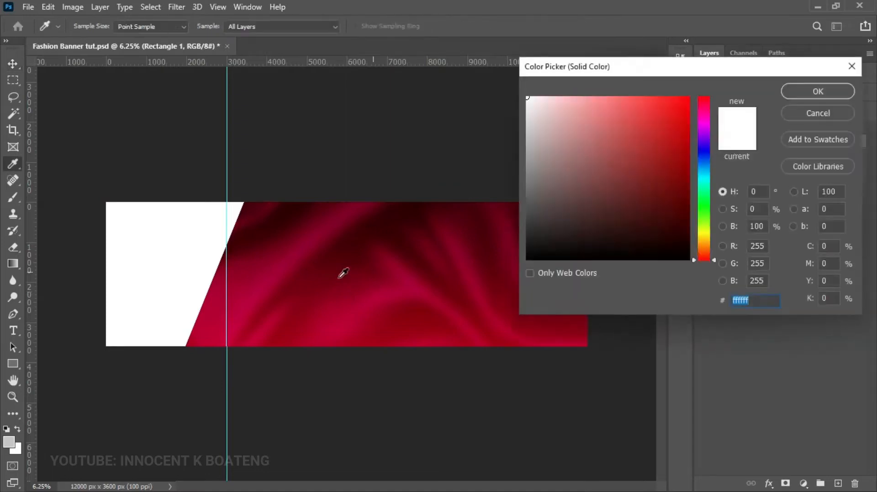
# - Fill Rectangle 1 with crimson c20145 and slide it 128 px further right
pyautogui.click(283, 261)
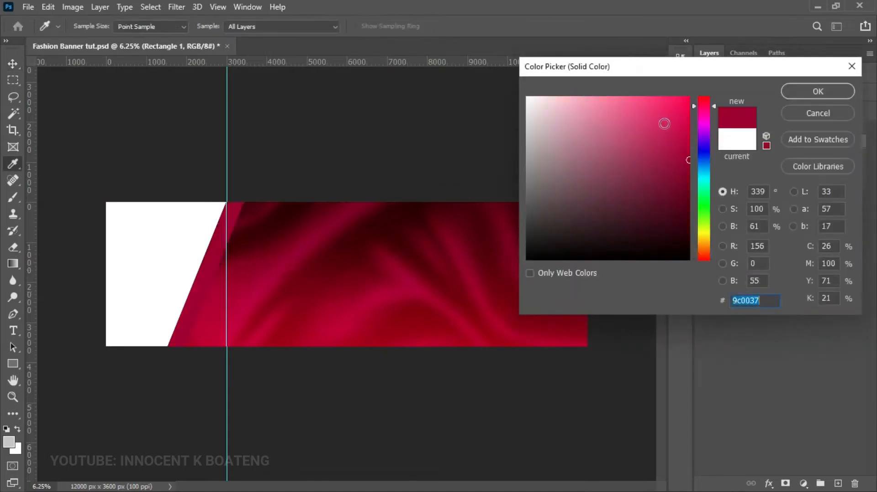
pyautogui.click(685, 124)
pyautogui.moveTo(685, 124); pyautogui.dragTo(689, 133)
pyautogui.click(793, 93)
pyautogui.press('v')
pyautogui.moveTo(249, 243); pyautogui.dragTo(255, 243)
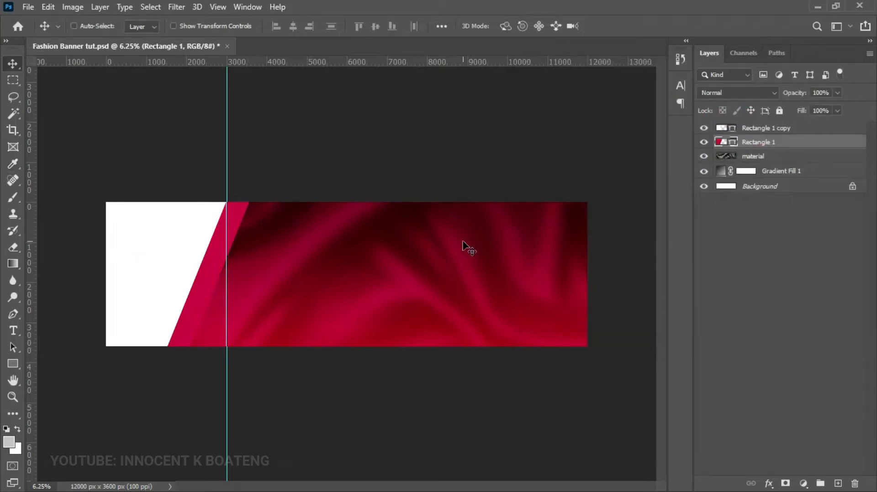
# - Group Rectangle 1 copy, Rectangle 1, material and Gradient Fill 1 as 'Background'
pyautogui.click(802, 131)
pyautogui.keyDown('shift'); pyautogui.click(784, 142); pyautogui.keyUp('shift')
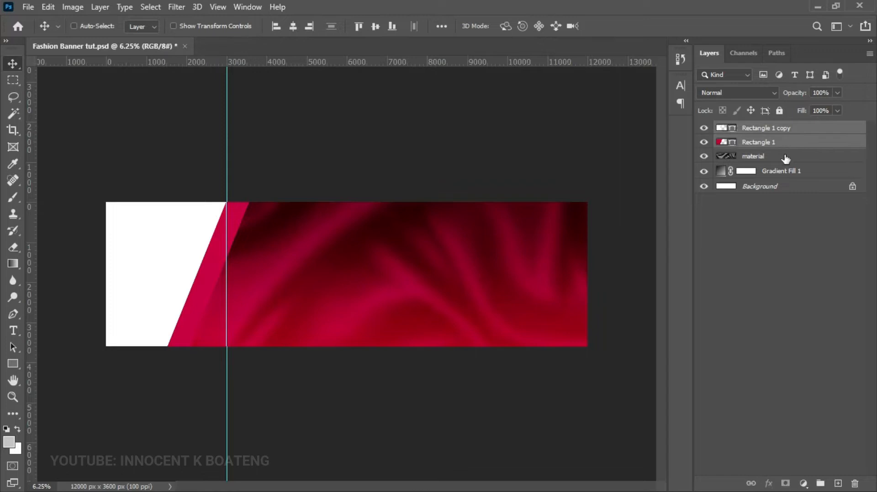
pyautogui.keyDown('ctrl'); pyautogui.click(785, 157); pyautogui.keyUp('ctrl')
pyautogui.keyDown('ctrl'); pyautogui.click(787, 177); pyautogui.keyUp('ctrl')
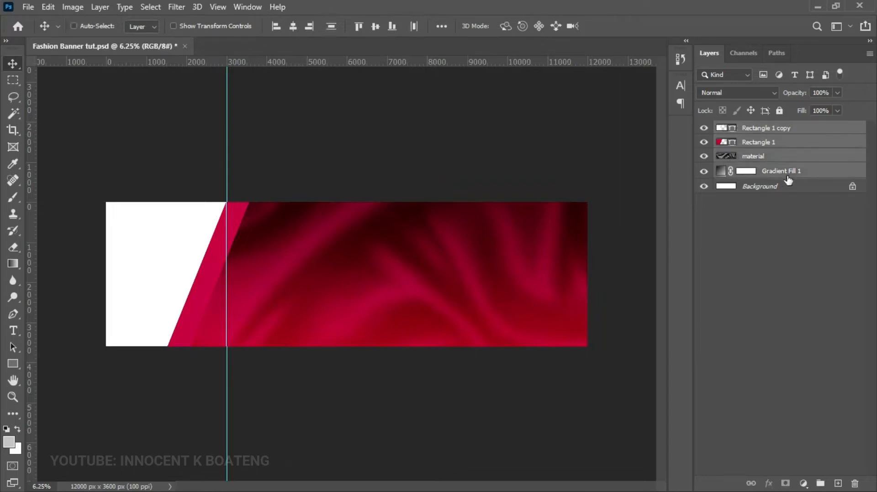
pyautogui.press('ctrl')
pyautogui.hotkey('ctrl', 'g')
pyautogui.doubleClick(755, 129)
pyautogui.write('Background')
pyautogui.press('Return')
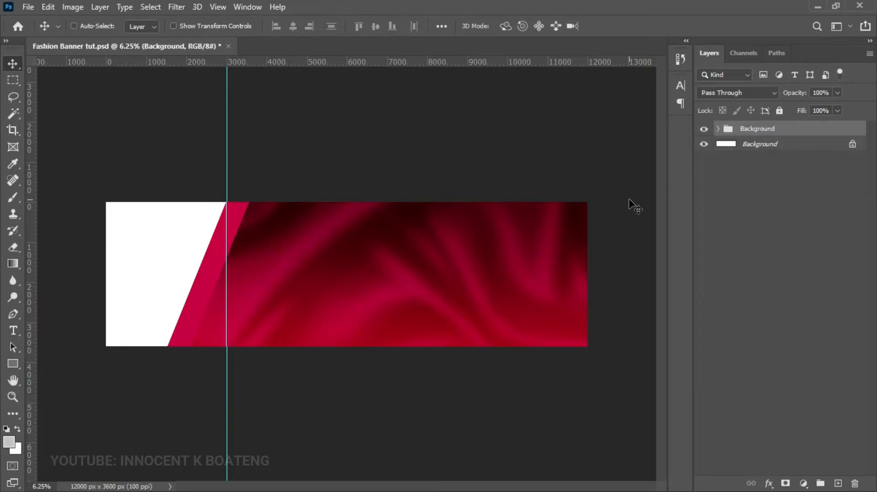
# - Browse the Fashion Banner resources folder and embed the serwaa 5 model photo
pyautogui.click(28, 7)
pyautogui.click(56, 261)
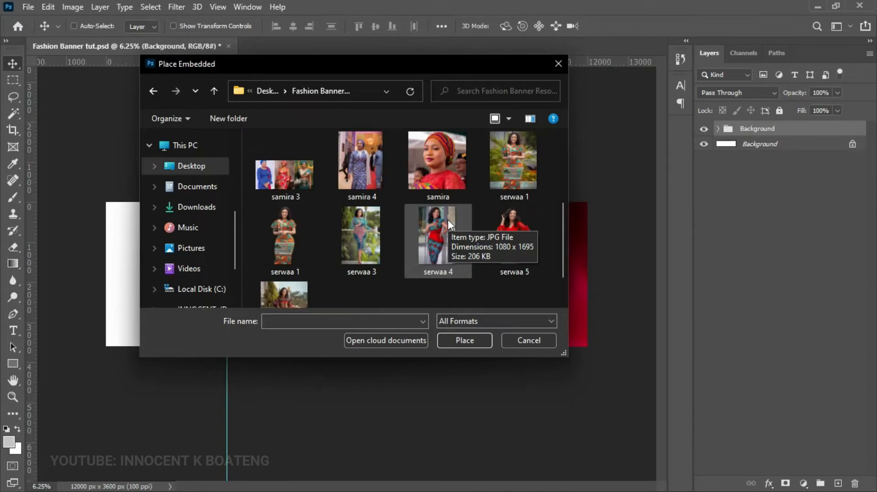
pyautogui.scroll(3, 447, 224)
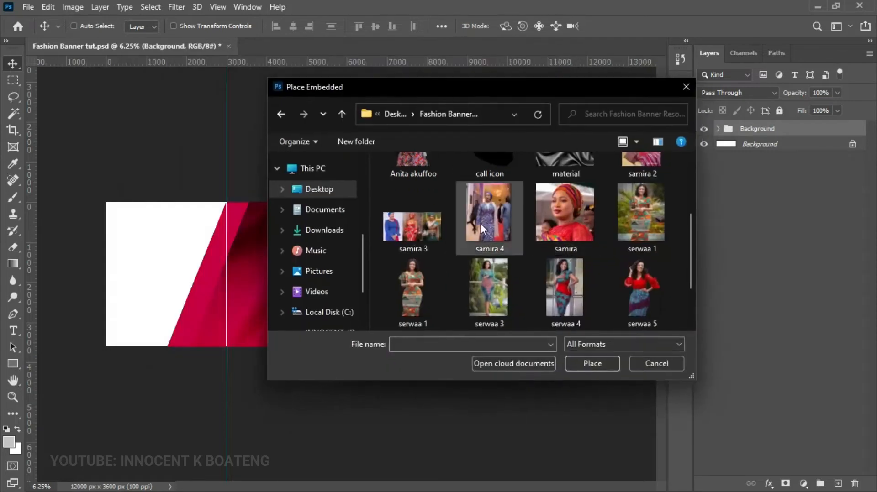
pyautogui.scroll(-2, 459, 239)
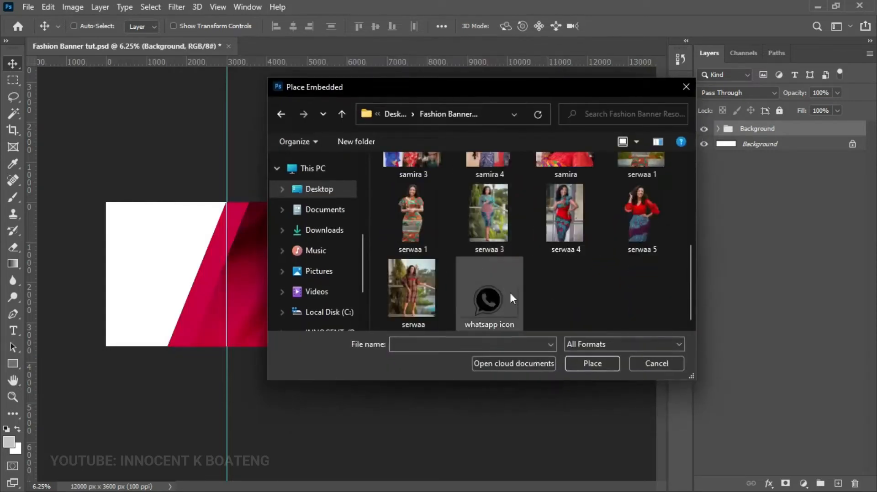
pyautogui.scroll(2, 479, 279)
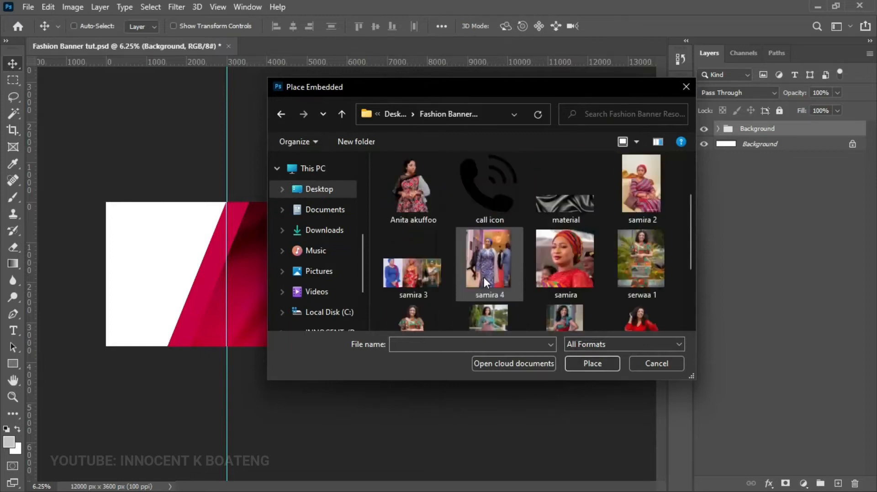
pyautogui.scroll(2, 498, 272)
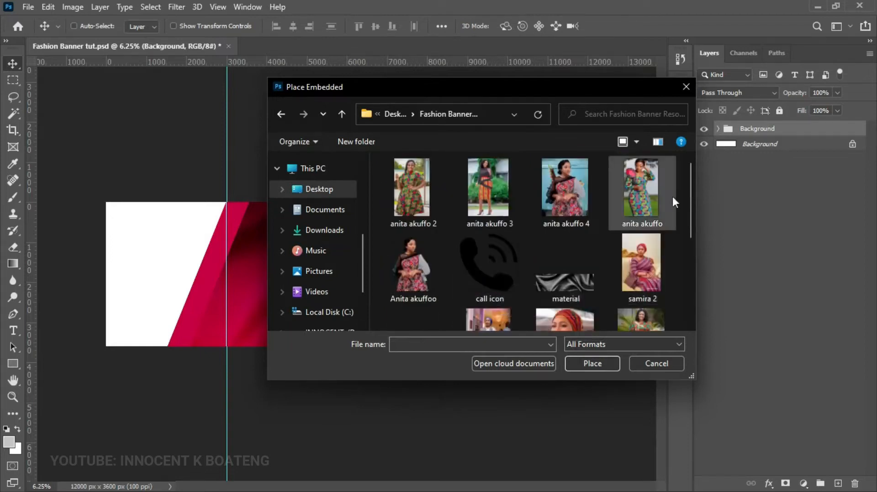
pyautogui.moveTo(692, 204); pyautogui.dragTo(689, 276)
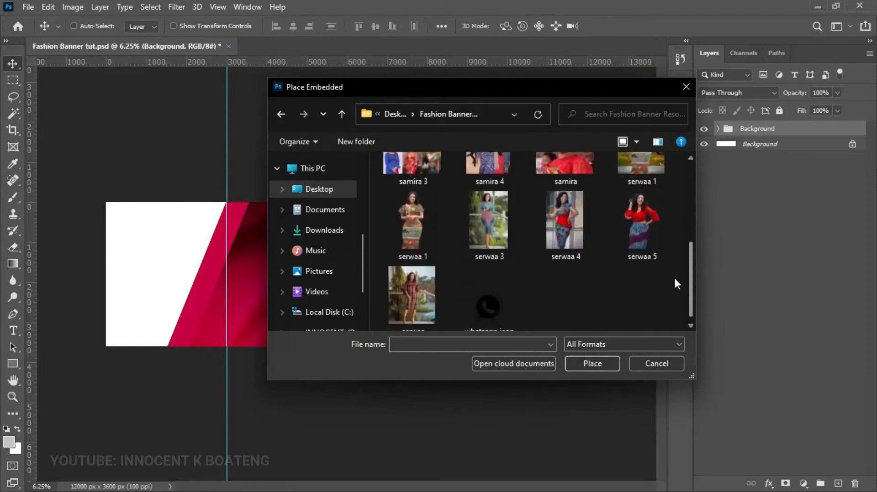
pyautogui.click(646, 242)
pyautogui.doubleClick(646, 242)
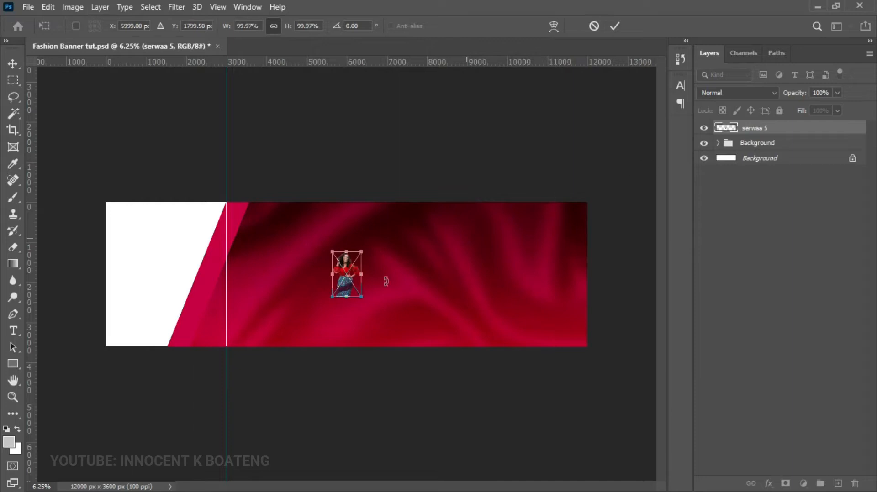
# - Scale the serwaa 5 photo to about 390% over the white panel, aligned to the guide
pyautogui.moveTo(360, 297); pyautogui.dragTo(473, 402)
pyautogui.moveTo(425, 352); pyautogui.dragTo(211, 312)
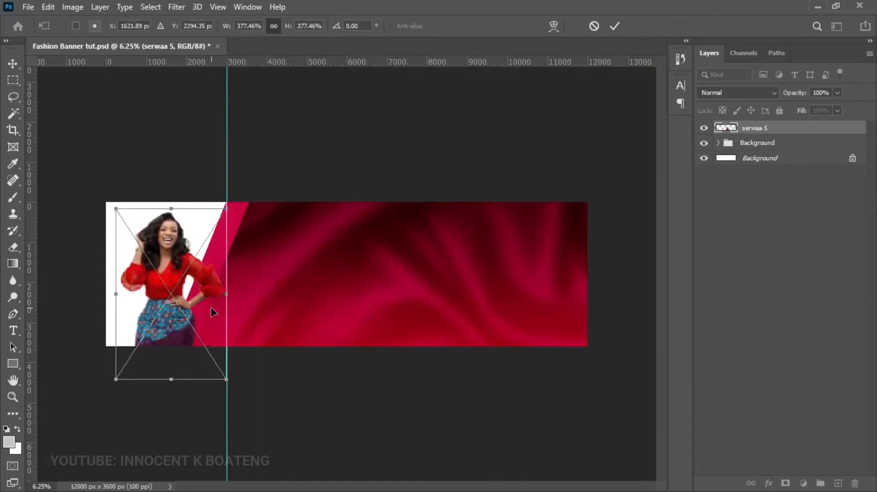
pyautogui.moveTo(227, 380); pyautogui.dragTo(233, 391)
pyautogui.moveTo(214, 335); pyautogui.dragTo(210, 327)
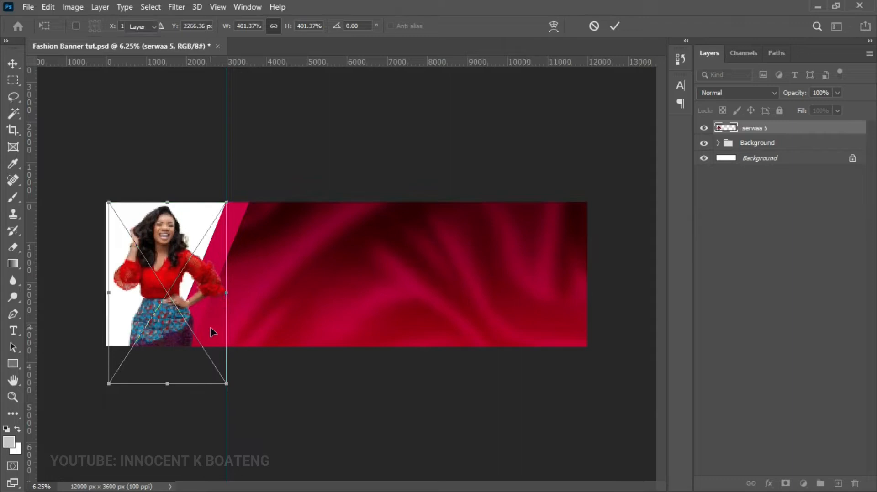
pyautogui.press('Return')
pyautogui.hotkey('ctrl', 't')
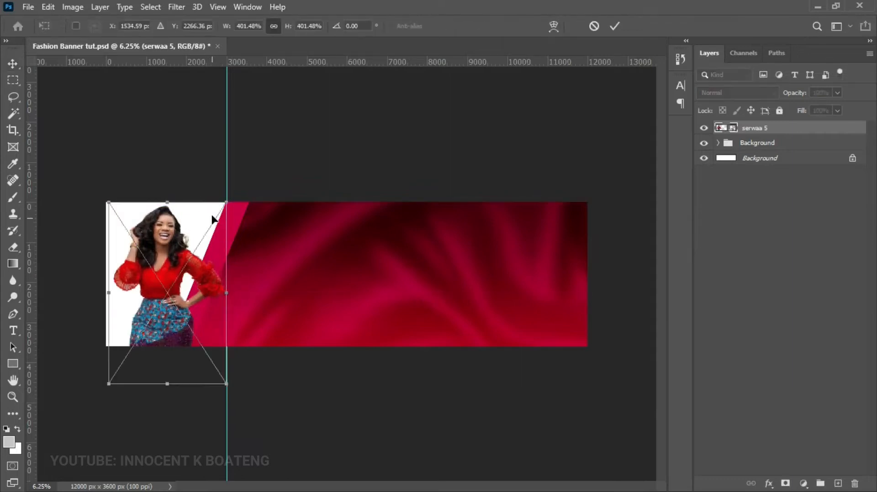
pyautogui.moveTo(220, 206); pyautogui.dragTo(215, 209)
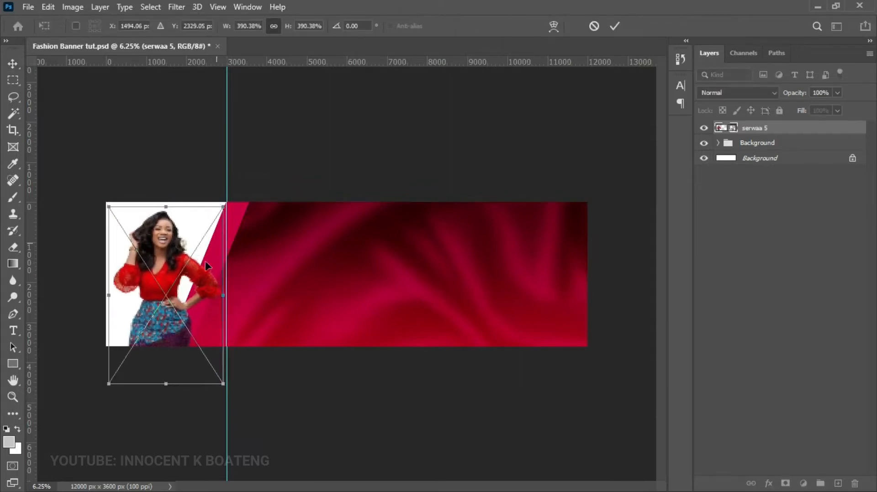
pyautogui.press('Return')
# - Rasterize the serwaa 5 layer and bring up the Levels adjustment
pyautogui.rightClick(775, 128)
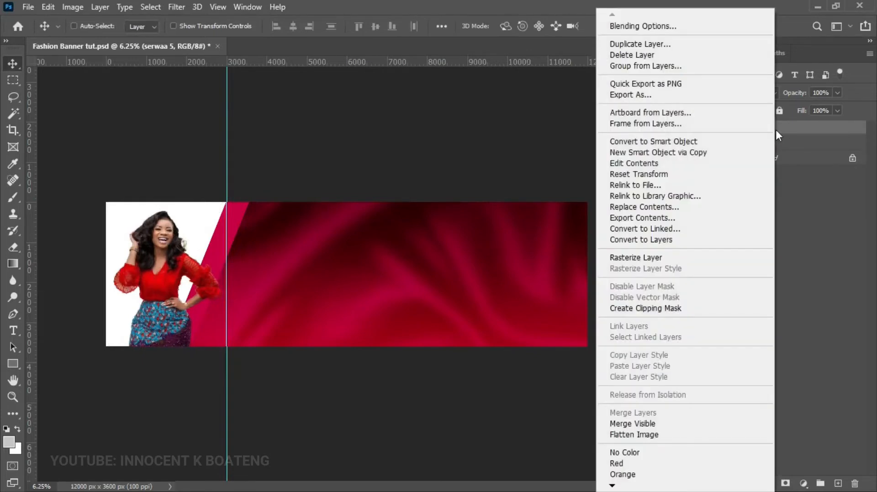
pyautogui.click(662, 263)
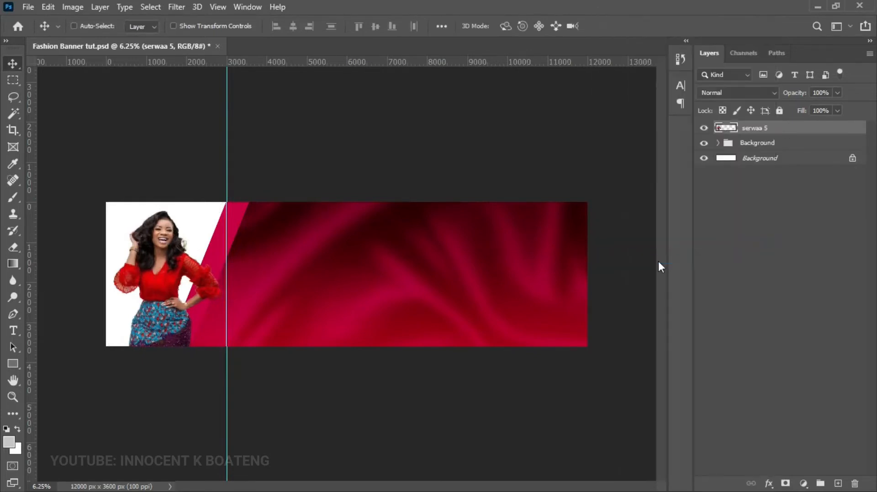
pyautogui.hotkey('ctrl', 'l')
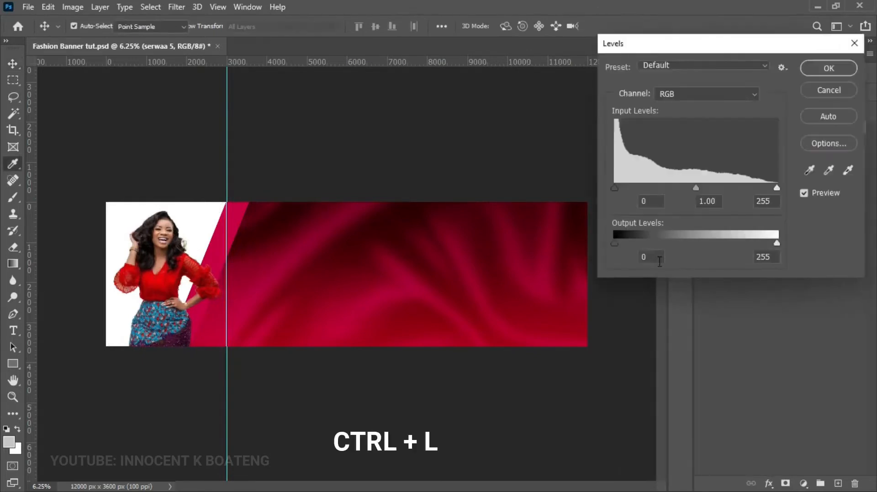
# - Deepen the serwaa 5 photo's shadows with Levels and slightly raise its saturation
pyautogui.moveTo(614, 188); pyautogui.dragTo(619, 190)
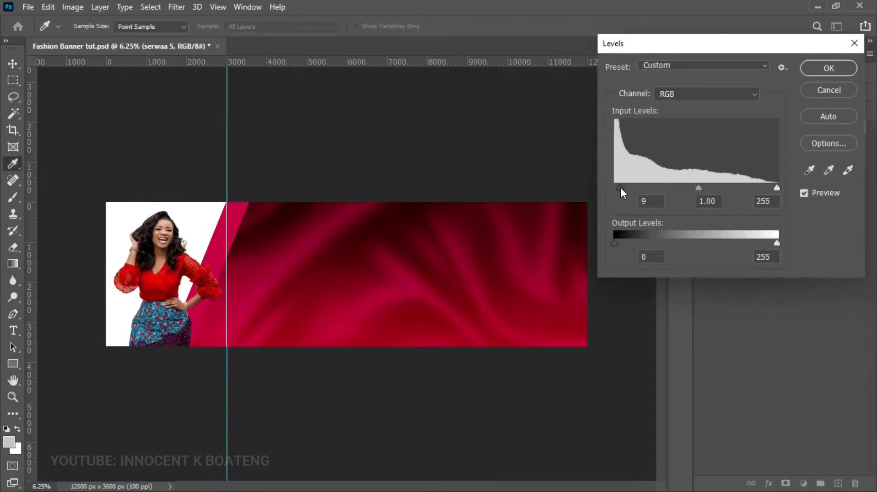
pyautogui.click(835, 71)
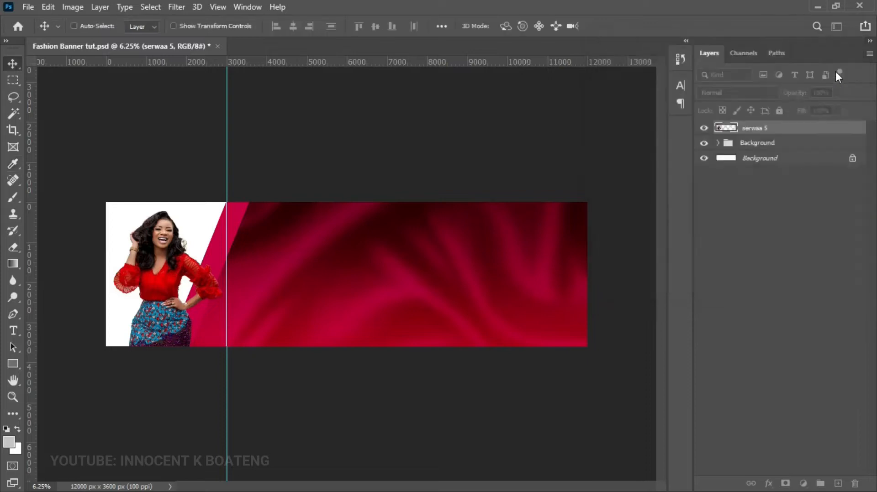
pyautogui.hotkey('ctrl', 'u')
pyautogui.moveTo(685, 208); pyautogui.dragTo(689, 207)
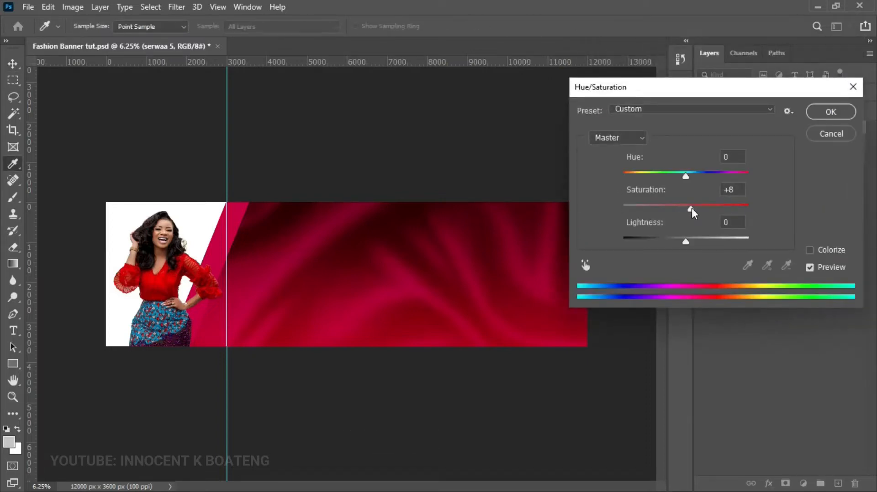
pyautogui.click(831, 111)
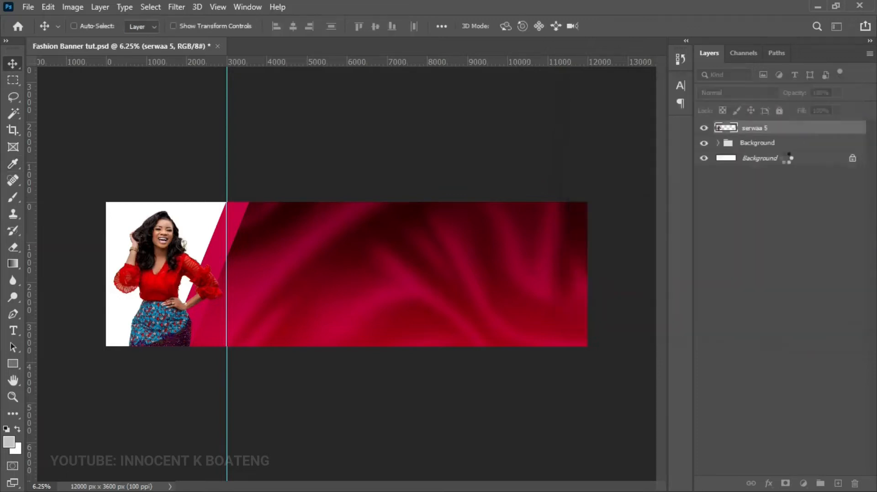
# - Brighten the photo's highlights with Levels, setting the white input to 248
pyautogui.hotkey('ctrl', 'l')
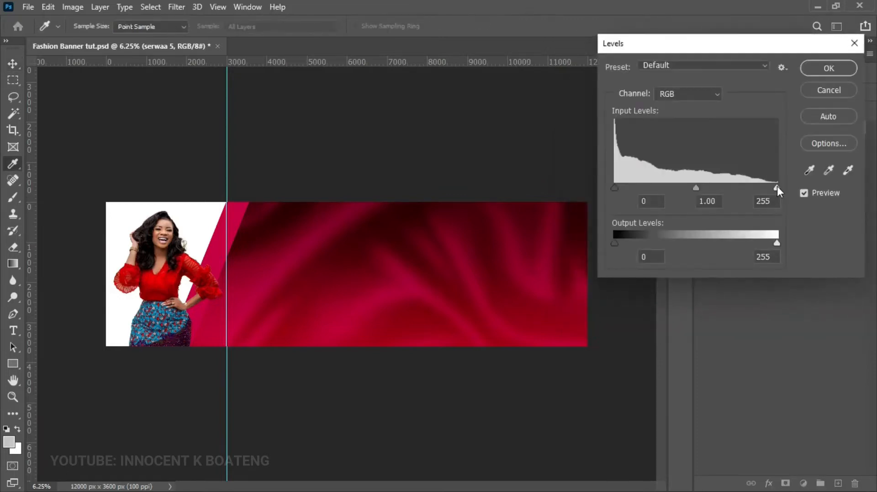
pyautogui.moveTo(776, 187); pyautogui.dragTo(772, 187)
pyautogui.click(816, 70)
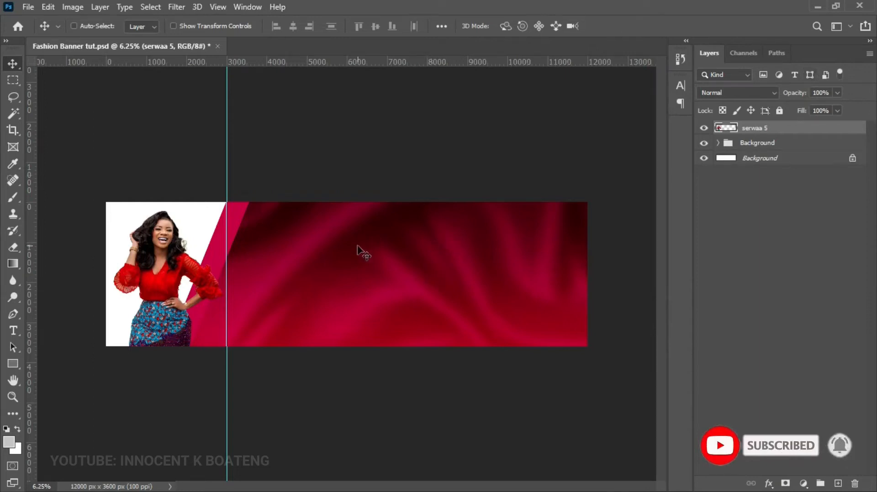
pyautogui.click(26, 4)
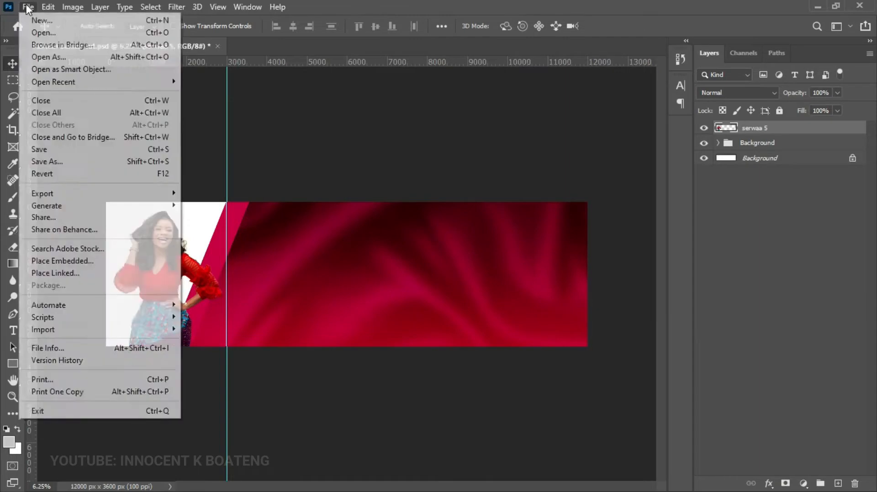
pyautogui.click(91, 259)
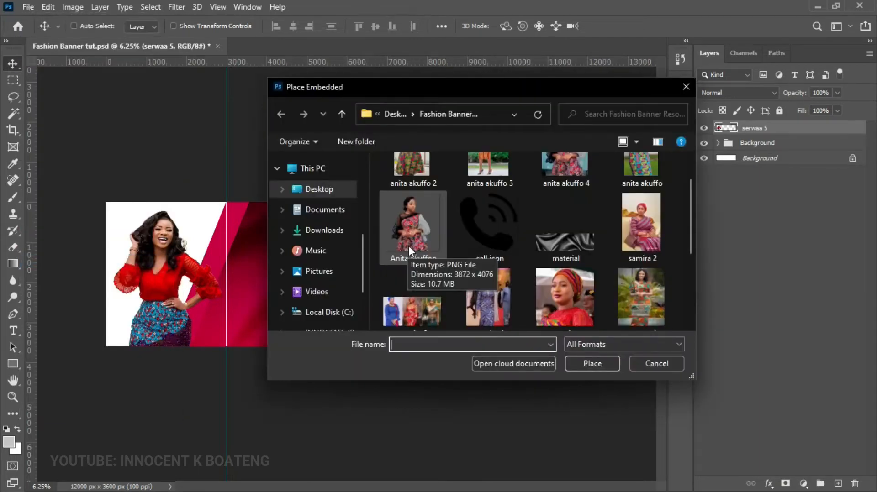
pyautogui.doubleClick(423, 234)
pyautogui.moveTo(360, 274); pyautogui.dragTo(235, 273)
pyautogui.press('Return')
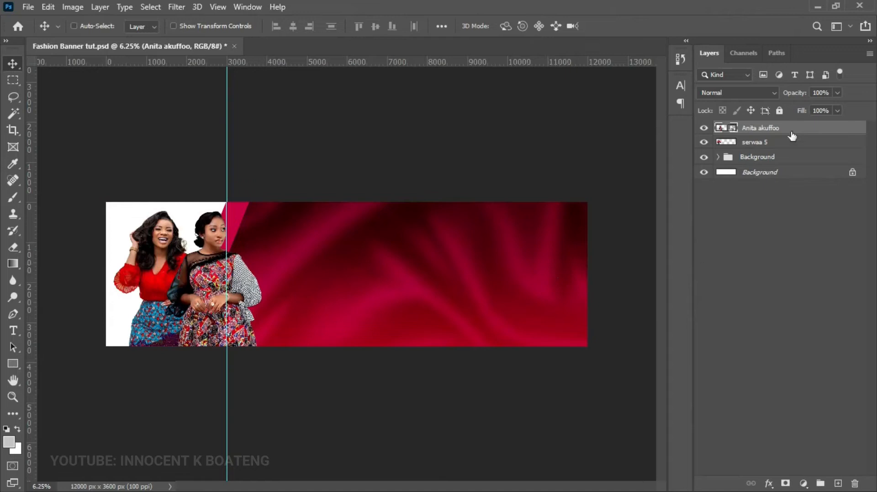
pyautogui.moveTo(772, 130); pyautogui.dragTo(768, 144)
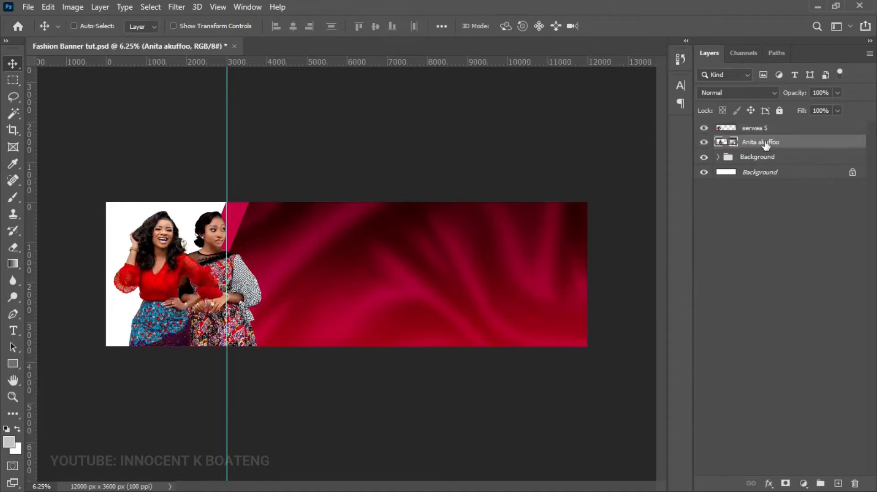
pyautogui.moveTo(272, 257); pyautogui.dragTo(276, 253)
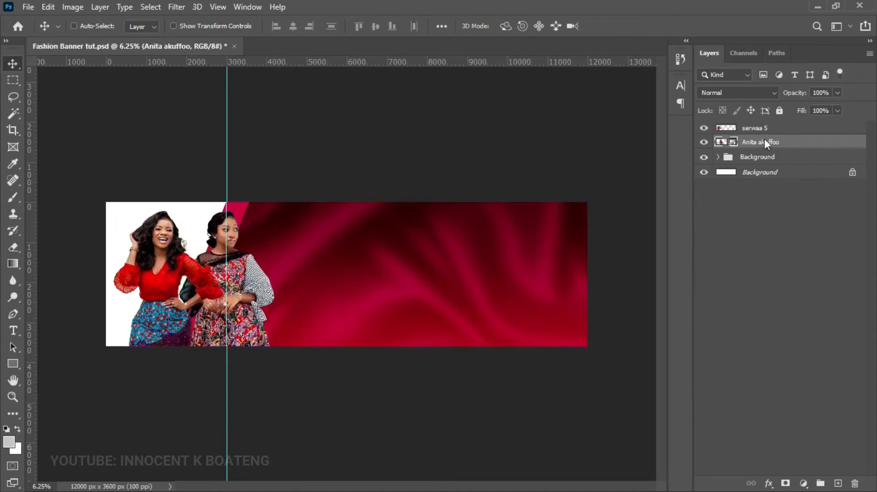
pyautogui.rightClick(767, 145)
pyautogui.click(635, 255)
pyautogui.hotkey('ctrl', 'l')
pyautogui.moveTo(615, 187); pyautogui.dragTo(621, 187)
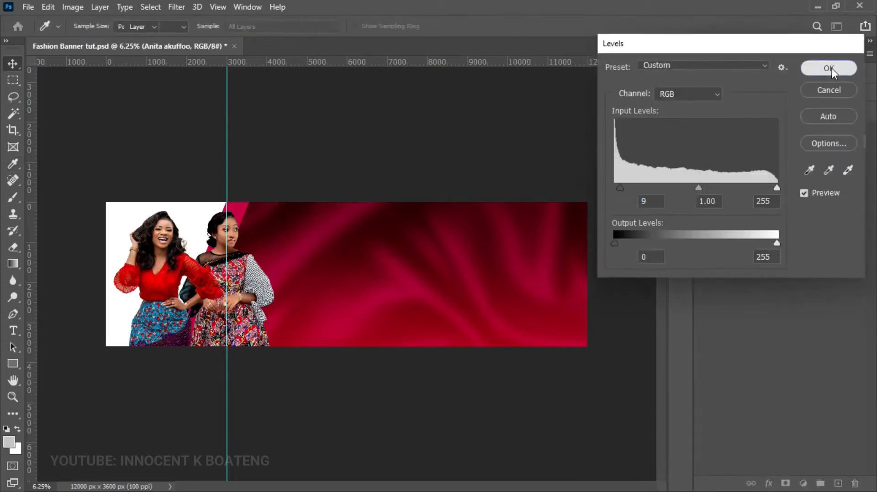
pyautogui.click(829, 68)
pyautogui.hotkey('ctrl', 'u')
pyautogui.moveTo(685, 210); pyautogui.dragTo(686, 211)
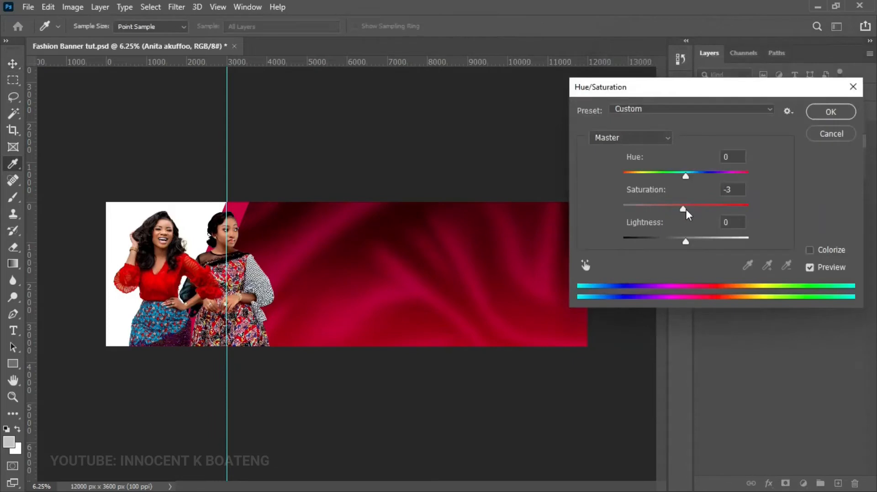
pyautogui.click(824, 110)
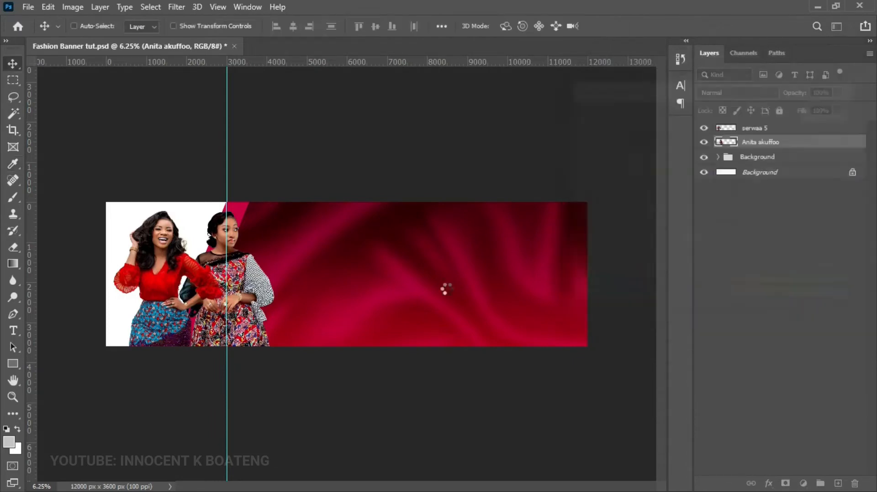
# - Scale both model layers together down to 96.6%
pyautogui.keyDown('ctrl'); pyautogui.click(758, 132); pyautogui.keyUp('ctrl')
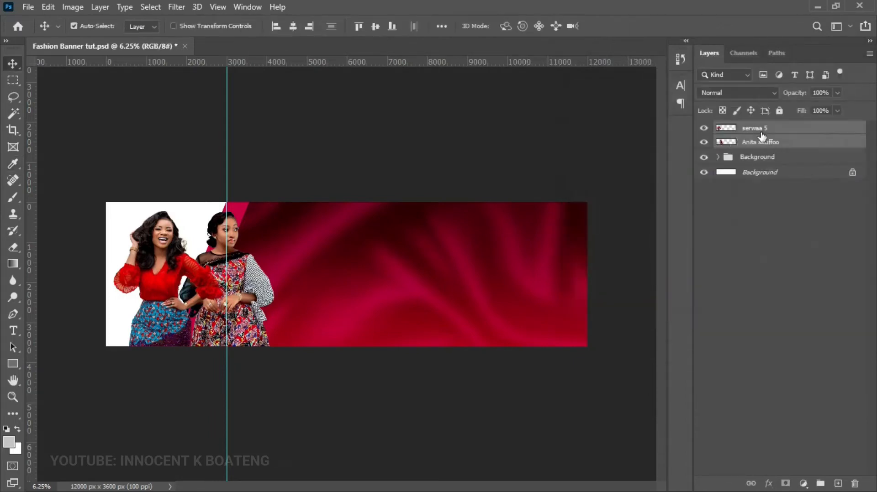
pyautogui.hotkey('ctrl', 't')
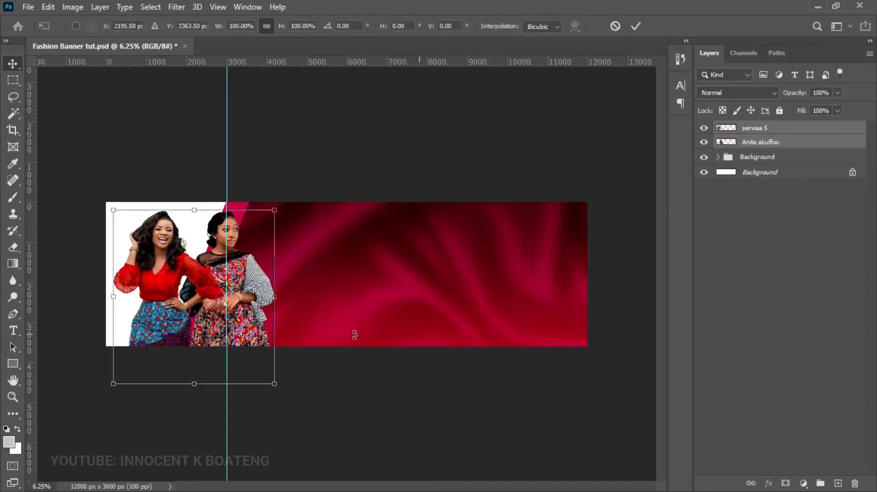
pyautogui.moveTo(274, 378); pyautogui.dragTo(268, 379)
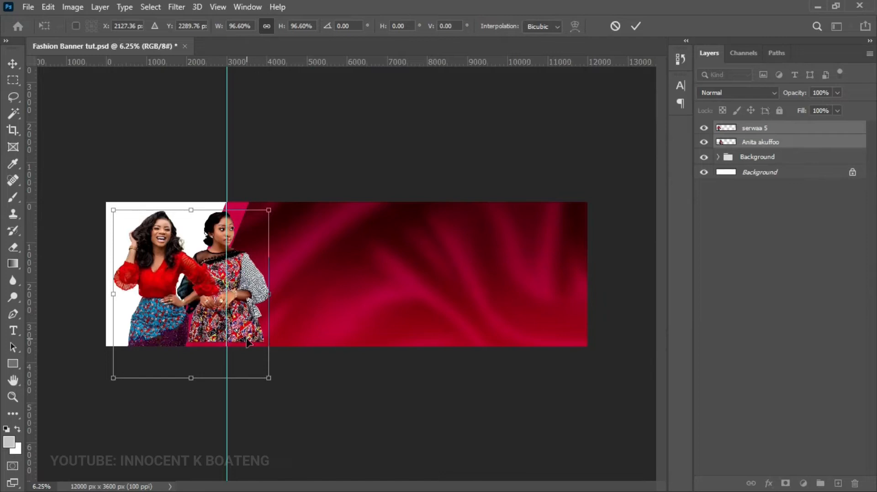
pyautogui.press('Return')
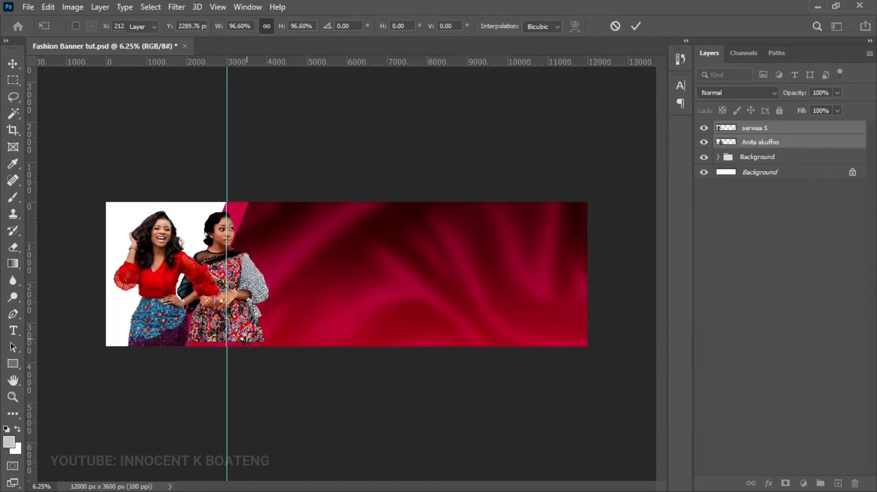
pyautogui.rightClick(254, 337)
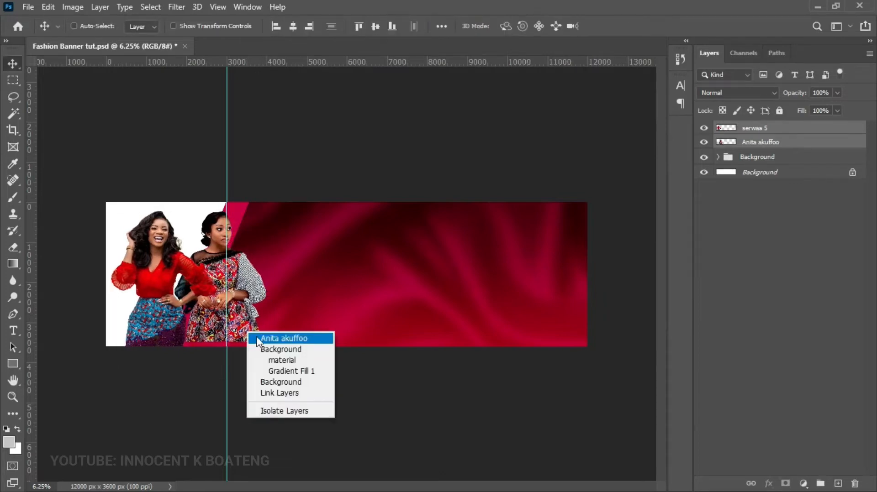
pyautogui.click(257, 339)
pyautogui.hotkey('ctrl', 't')
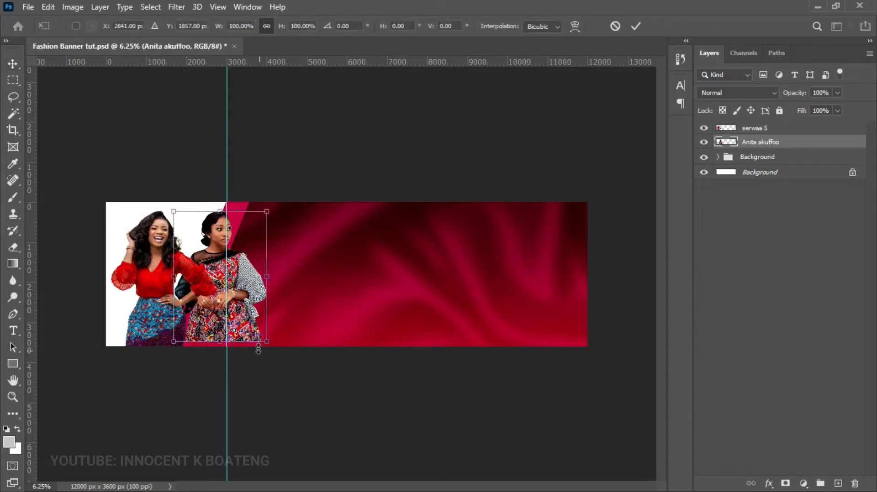
pyautogui.moveTo(267, 342); pyautogui.dragTo(271, 349)
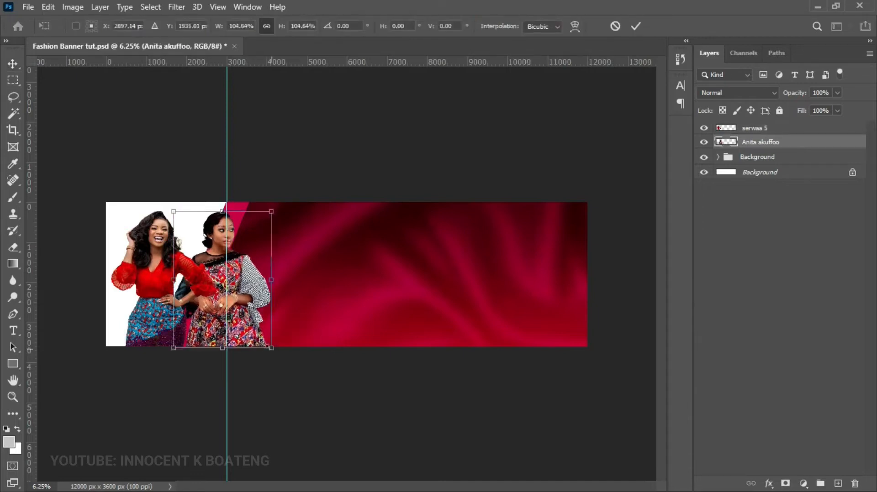
pyautogui.press('Return')
pyautogui.click(759, 128)
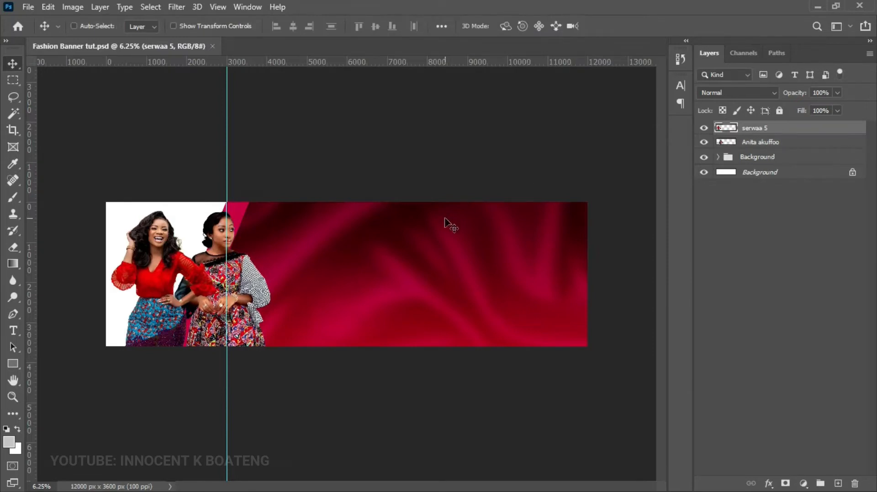
# - Choose the Rounded Rectangle Tool with a 400 px corner radius
pyautogui.rightClick(16, 364)
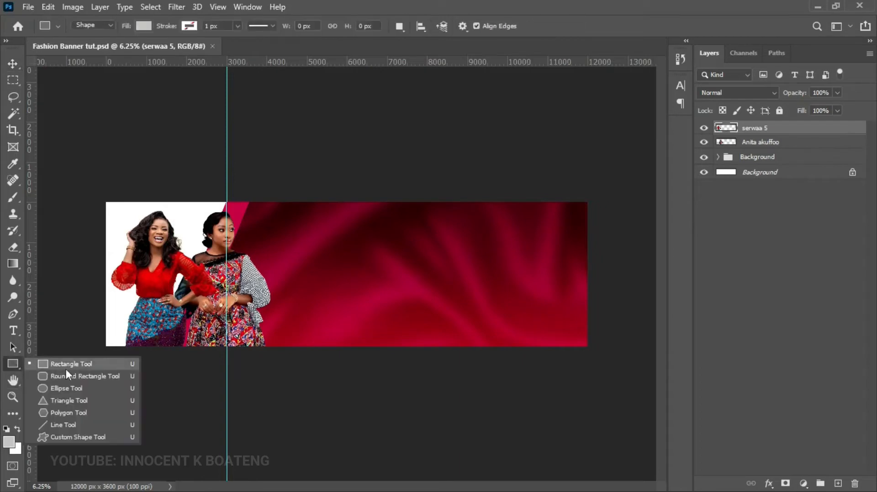
pyautogui.click(73, 377)
pyautogui.moveTo(509, 26); pyautogui.dragTo(469, 24)
pyautogui.write('400')
pyautogui.press('Return')
# - Draw a white rounded rectangle of about 1312 × 1760 px beside the models
pyautogui.moveTo(286, 250); pyautogui.dragTo(338, 319)
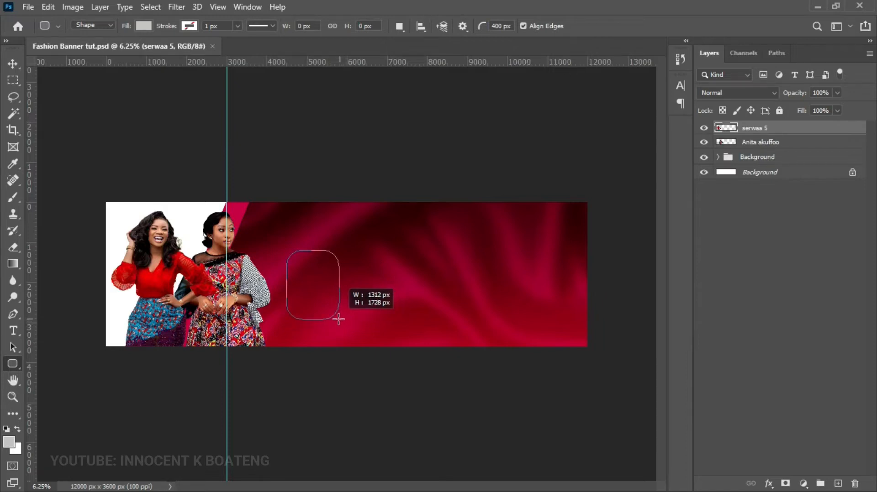
pyautogui.moveTo(339, 319); pyautogui.dragTo(338, 320)
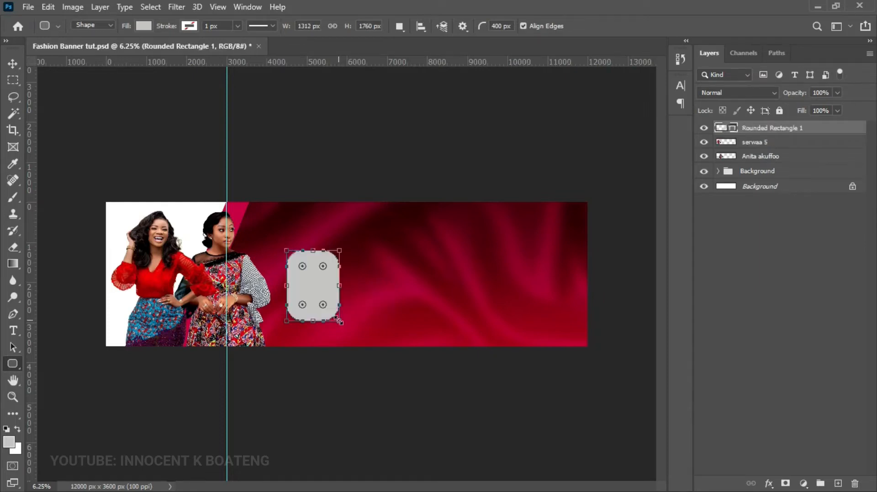
pyautogui.doubleClick(733, 131)
pyautogui.click(528, 97)
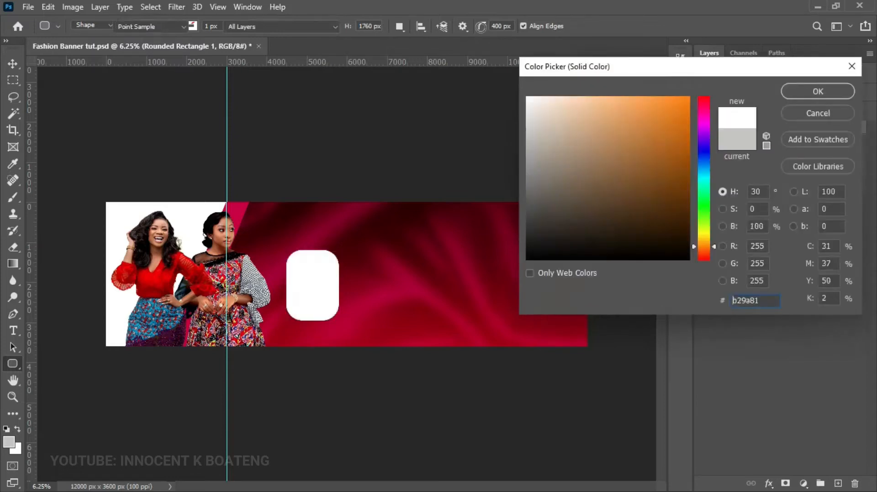
pyautogui.press('Return')
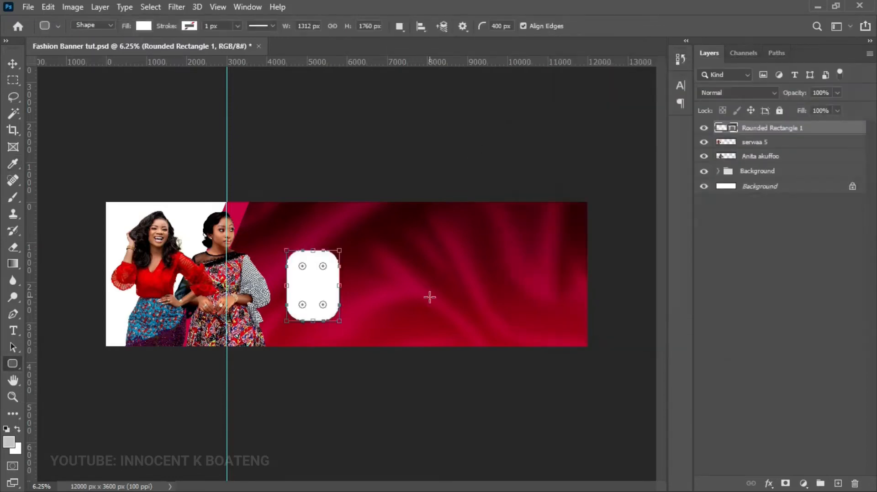
pyautogui.press('v')
pyautogui.moveTo(333, 307); pyautogui.dragTo(370, 298)
# - Duplicate the rectangle and shift the copy to the right of the original
pyautogui.hotkey('ctrl', 'j')
pyautogui.hotkey('shift', 'Right')
pyautogui.hotkey('shift', 'Right')
pyautogui.hotkey('shift', 'Right')
pyautogui.hotkey('shift', 'Right')
pyautogui.hotkey('shift', 'Right')
pyautogui.hotkey('shift', 'Right')
pyautogui.hotkey('shift', 'Right')
pyautogui.hotkey('shift', 'Right')
pyautogui.hotkey('shift', 'Right')
pyautogui.hotkey('shift', 'Right')
pyautogui.hotkey('shift', 'Right')
pyautogui.hotkey('shift', 'Right')
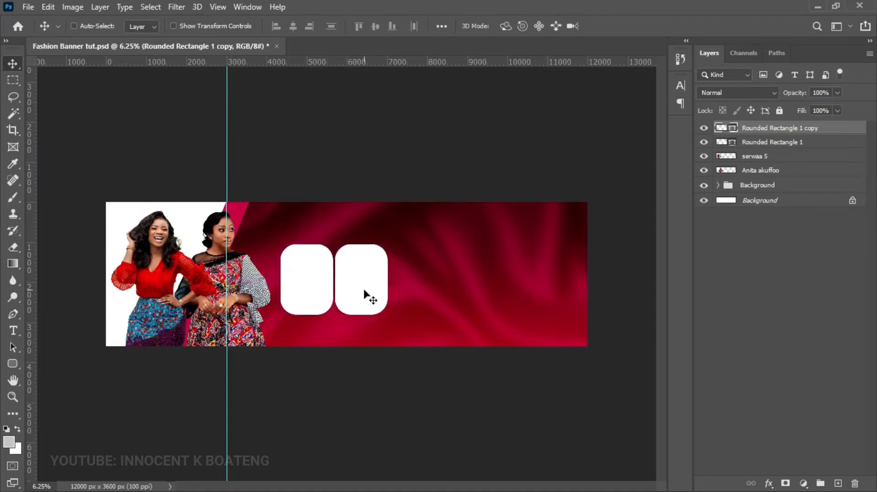
pyautogui.hotkey('shift', 'Right')
pyautogui.hotkey('shift', 'Right')
pyautogui.hotkey('shift', 'Right')
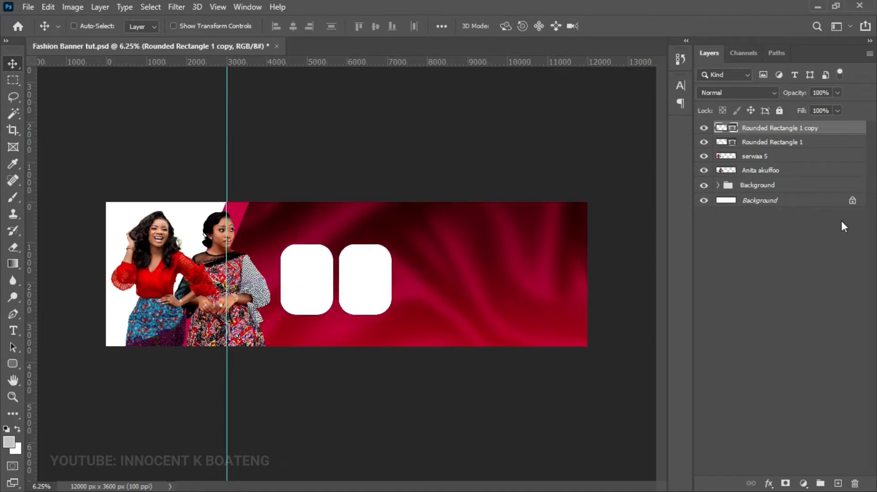
pyautogui.press('Right')
pyautogui.press('Right')
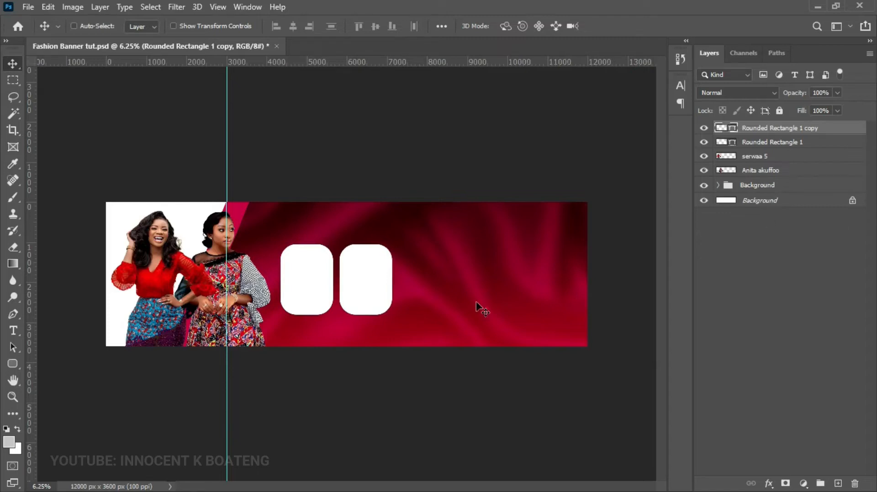
pyautogui.click(288, 292)
pyautogui.click(370, 280)
pyautogui.moveTo(533, 291); pyautogui.dragTo(421, 295)
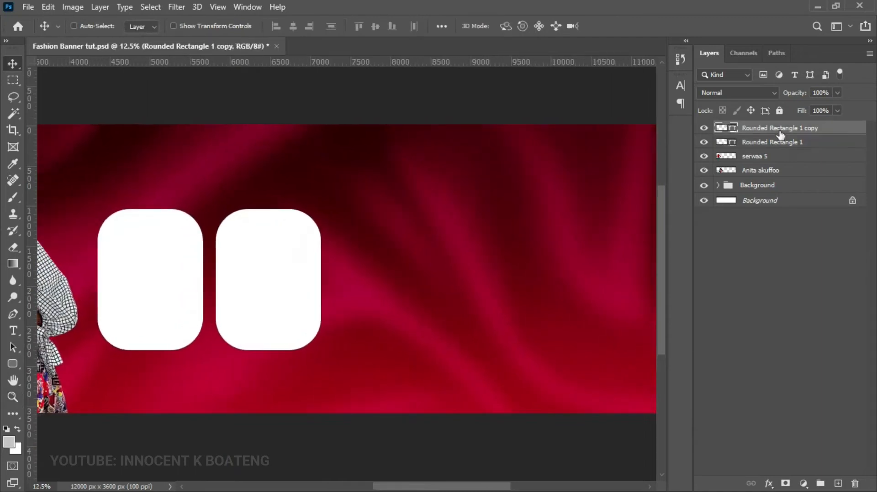
# - Duplicate the pair of rectangles to the right to make four, then select all four layers
pyautogui.keyDown('ctrl'); pyautogui.click(780, 147); pyautogui.keyUp('ctrl')
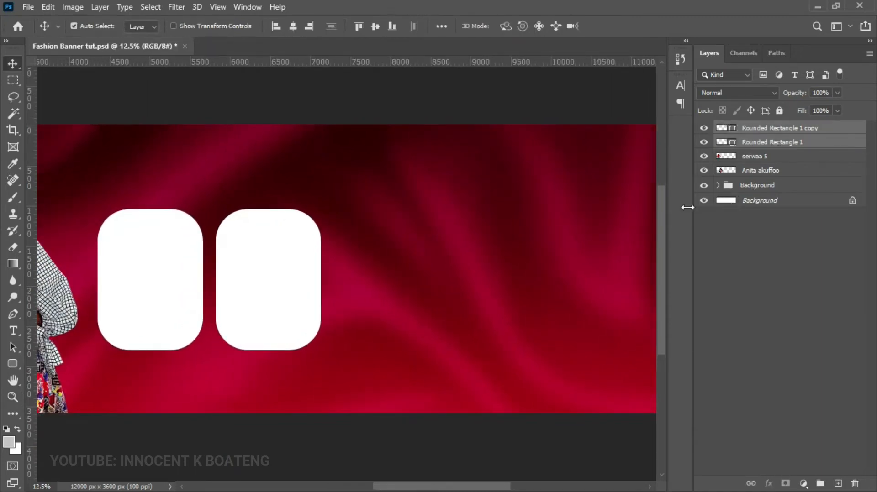
pyautogui.hotkey('ctrl', 'j')
pyautogui.moveTo(175, 284); pyautogui.dragTo(405, 274)
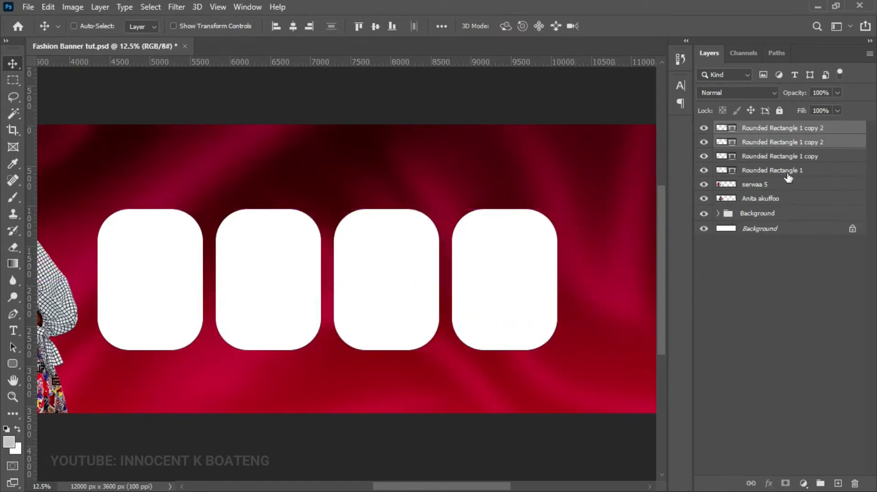
pyautogui.click(754, 129)
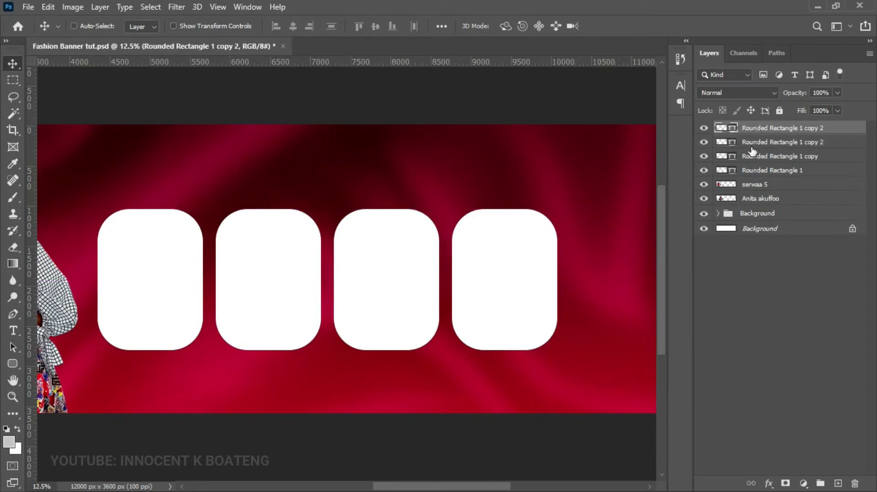
pyautogui.moveTo(749, 131); pyautogui.dragTo(758, 177)
pyautogui.keyDown('shift'); pyautogui.click(760, 172); pyautogui.keyUp('shift')
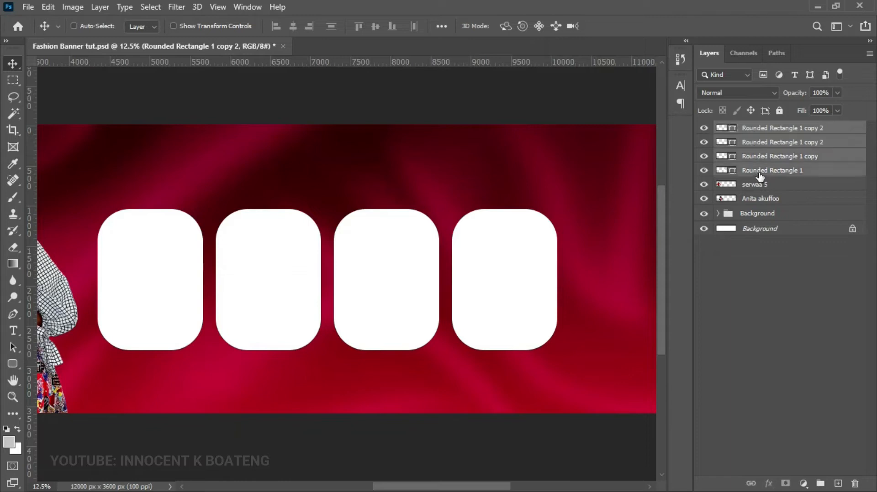
# - Apply Layer > Distribute > Horizontally to the four selected rectangle layers
pyautogui.click(100, 6)
pyautogui.moveTo(197, 405)
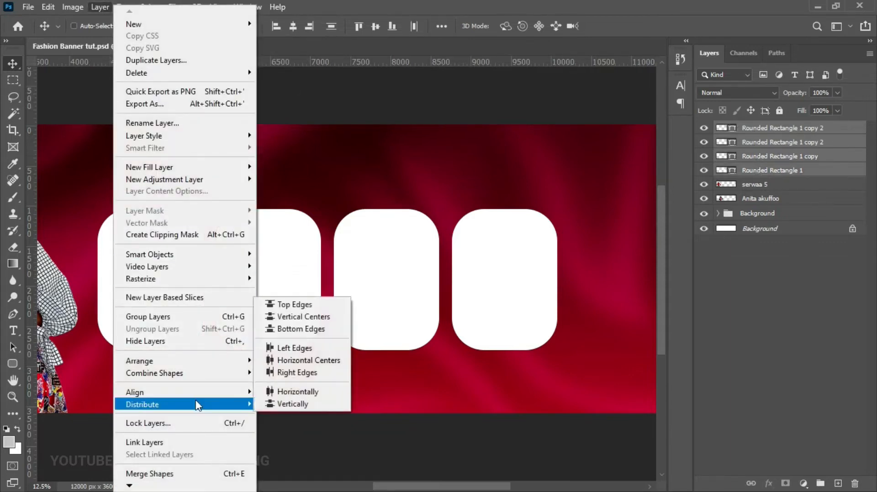
pyautogui.click(293, 392)
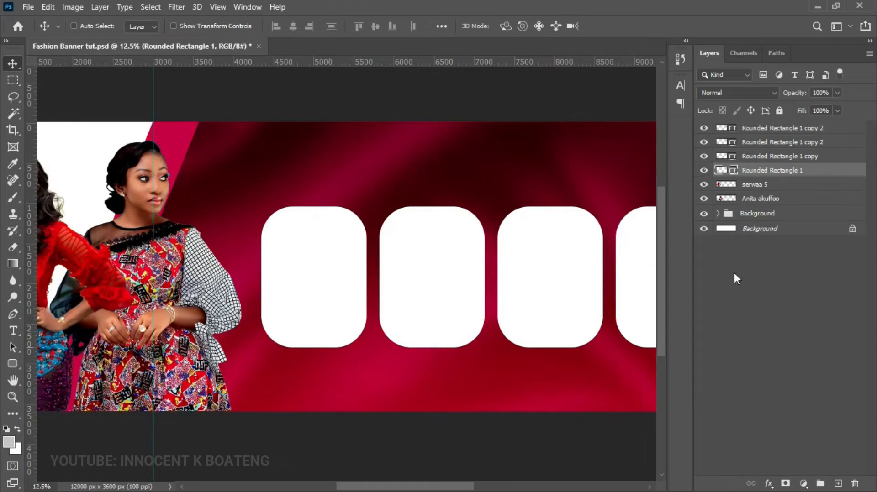
# - Place the serwaa 4 model photo as an embedded image over the first rounded rectangle
pyautogui.click(38, 6)
pyautogui.click(61, 259)
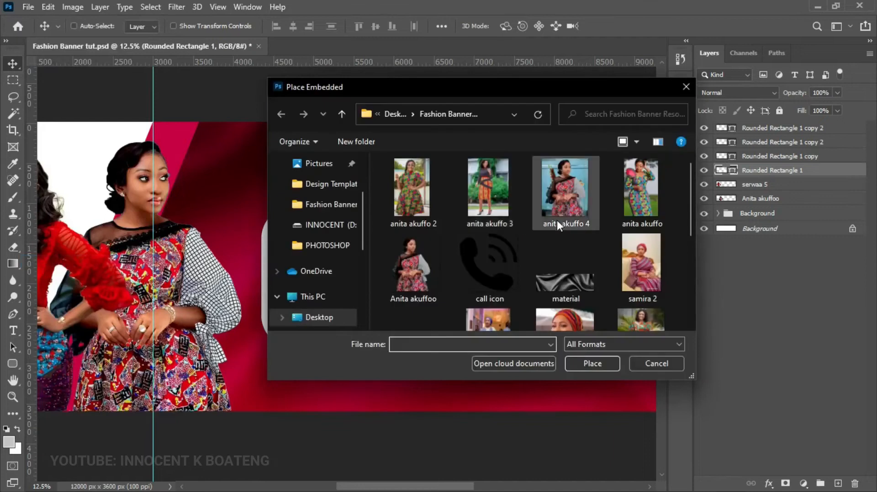
pyautogui.scroll(-3, 558, 225)
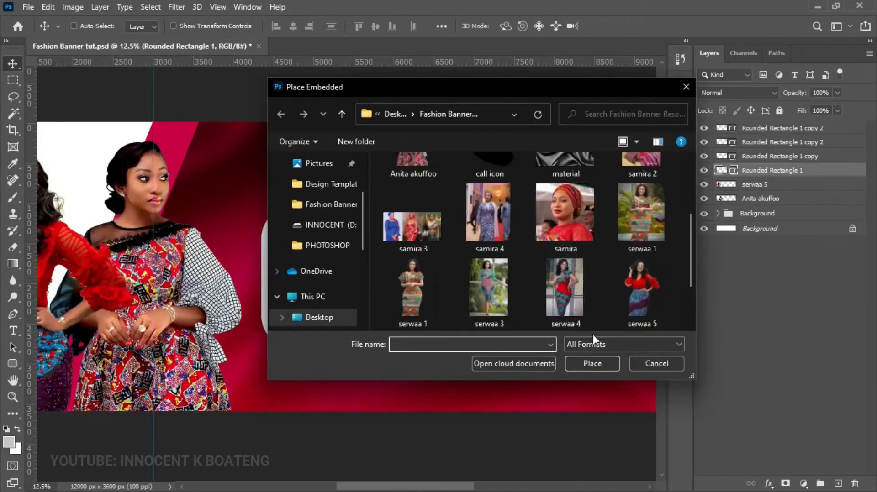
pyautogui.doubleClick(560, 279)
pyautogui.moveTo(393, 265); pyautogui.dragTo(364, 272)
pyautogui.press('Return')
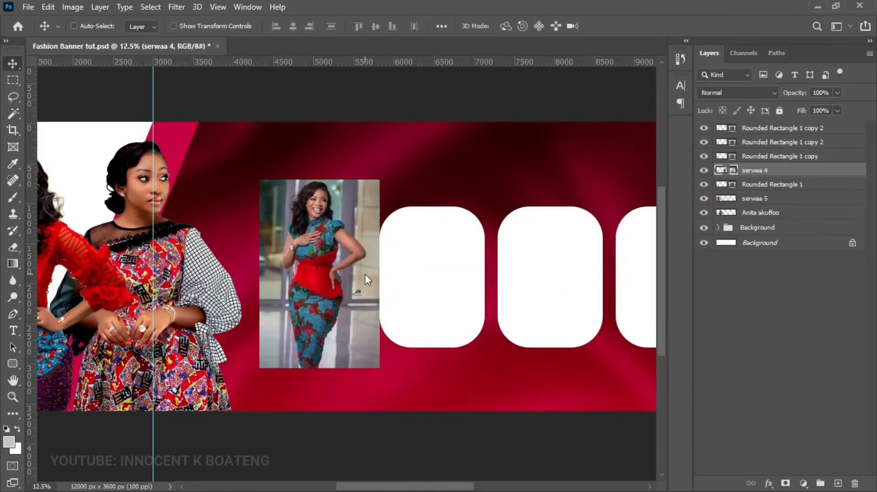
# - Clip the photo into the first rectangle, enlarge it to about 107% and reposition it
pyautogui.rightClick(765, 173)
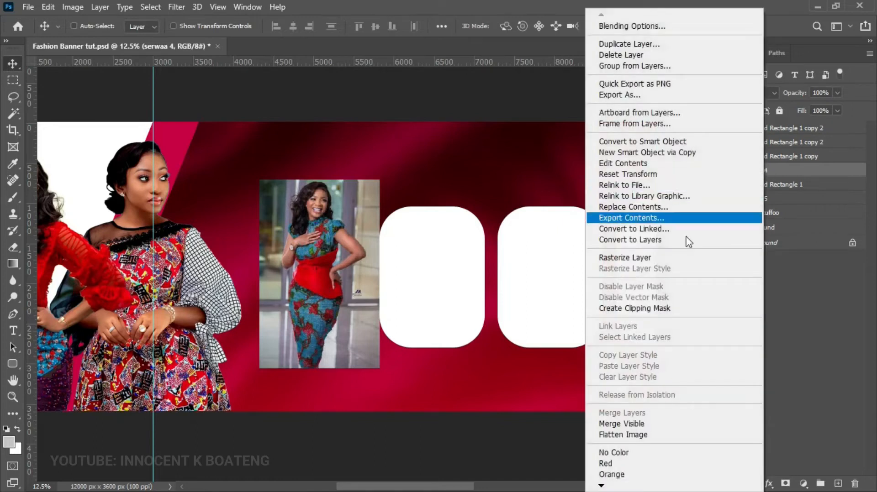
pyautogui.click(660, 309)
pyautogui.moveTo(372, 219); pyautogui.dragTo(372, 245)
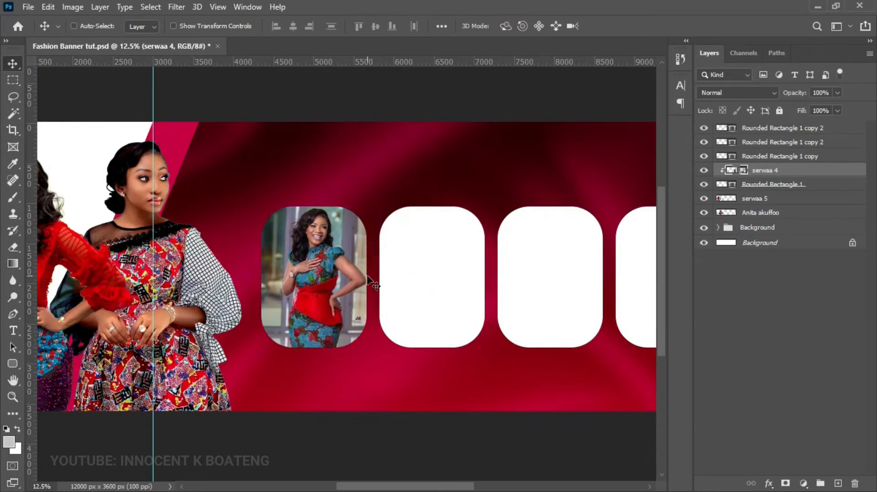
pyautogui.hotkey('ctrl', 't')
pyautogui.moveTo(382, 203); pyautogui.dragTo(396, 188)
pyautogui.moveTo(383, 276); pyautogui.dragTo(372, 287)
pyautogui.press('Return')
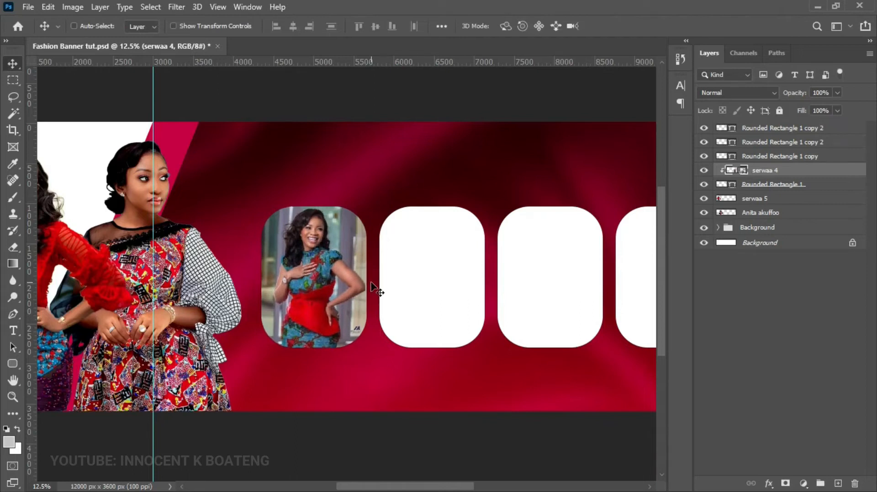
# - Rasterize the photo, set Levels black input to 14 and raise saturation to +12
pyautogui.rightClick(775, 173)
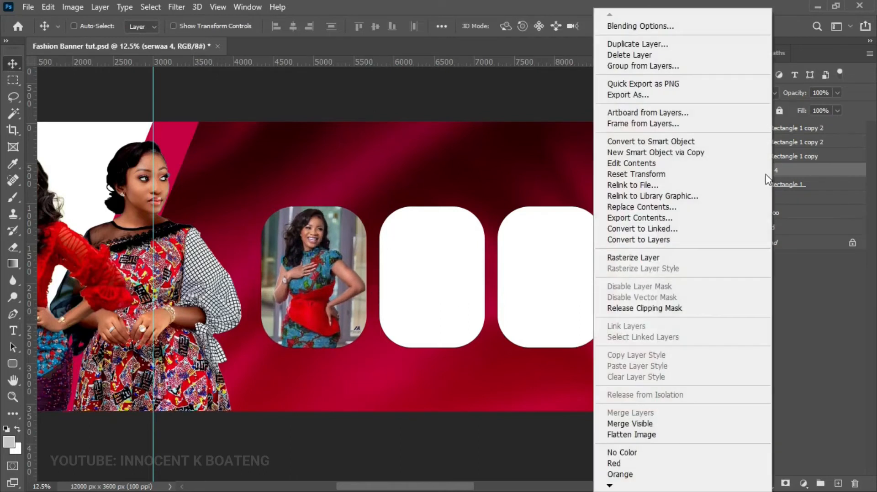
pyautogui.click(662, 258)
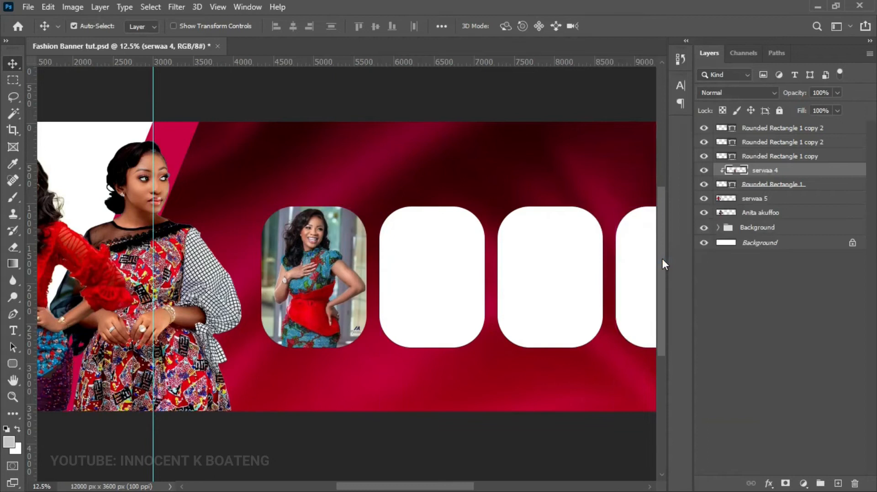
pyautogui.hotkey('ctrl', 'l')
pyautogui.moveTo(615, 188); pyautogui.dragTo(623, 188)
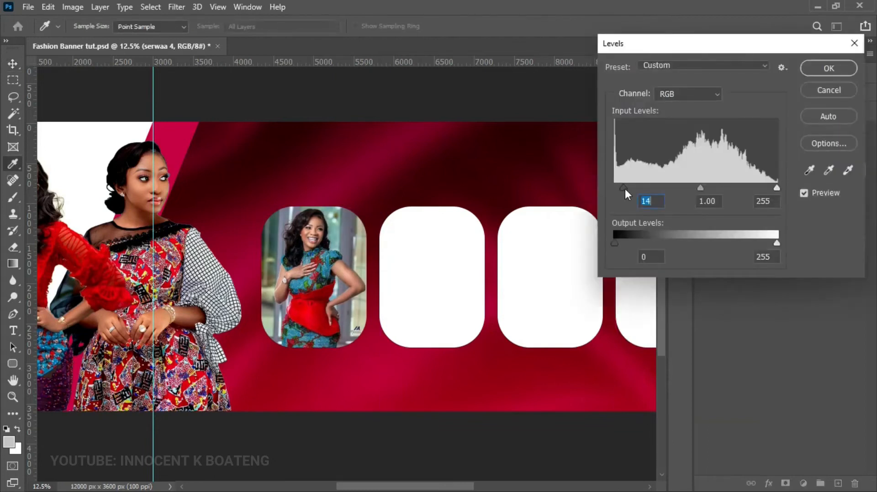
pyautogui.click(839, 69)
pyautogui.hotkey('ctrl', 'u')
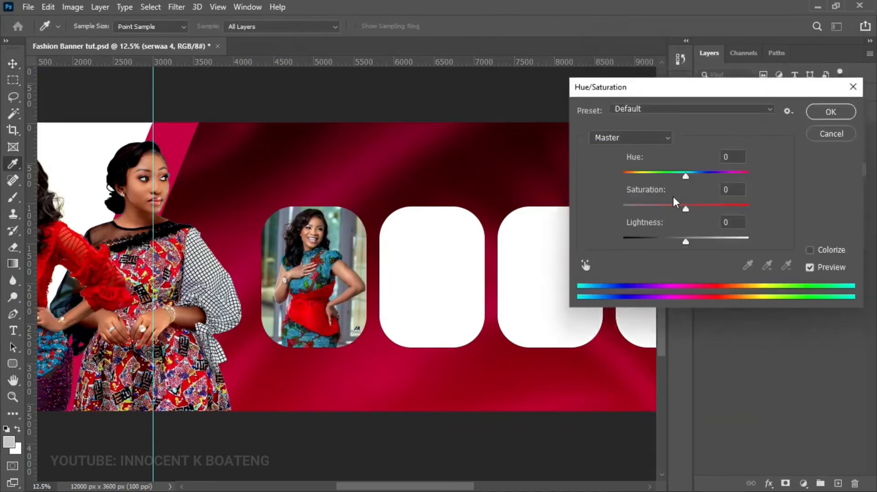
pyautogui.moveTo(687, 206); pyautogui.dragTo(696, 207)
pyautogui.click(820, 118)
pyautogui.press('v')
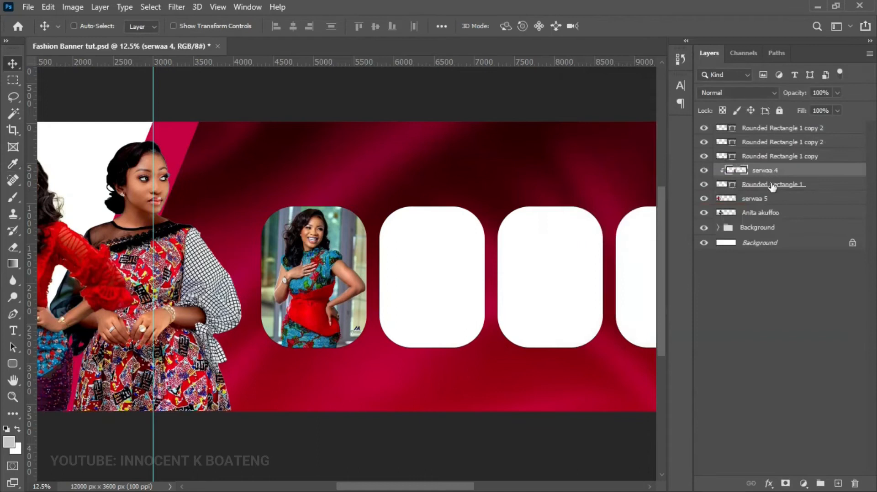
pyautogui.click(772, 185)
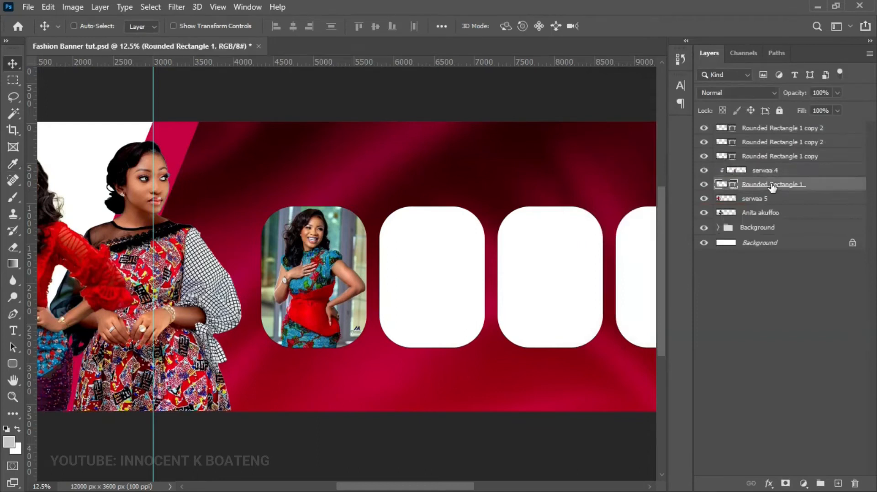
pyautogui.rightClick(772, 186)
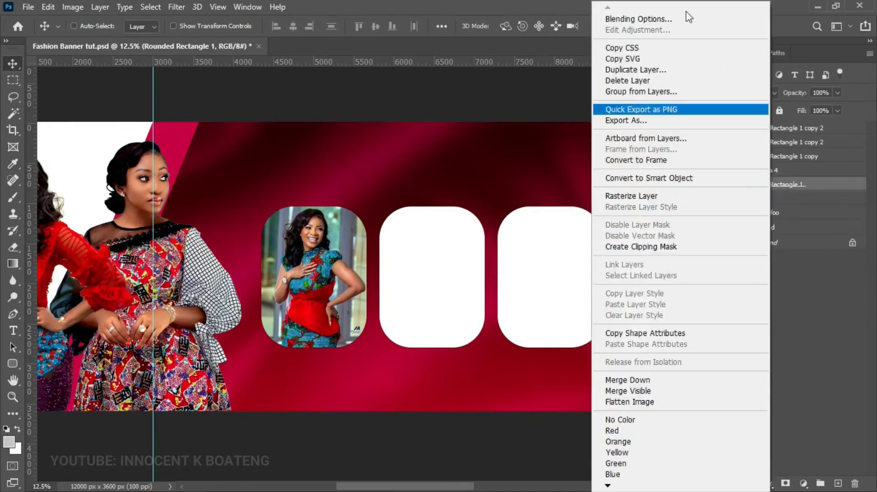
# - Give the first rounded frame a 27 px #ffa100 orange stroke
pyautogui.click(651, 20)
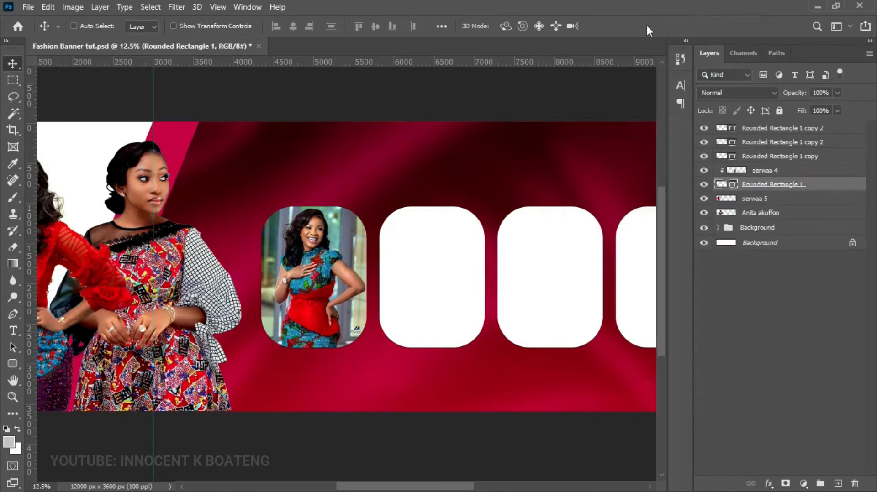
pyautogui.click(401, 163)
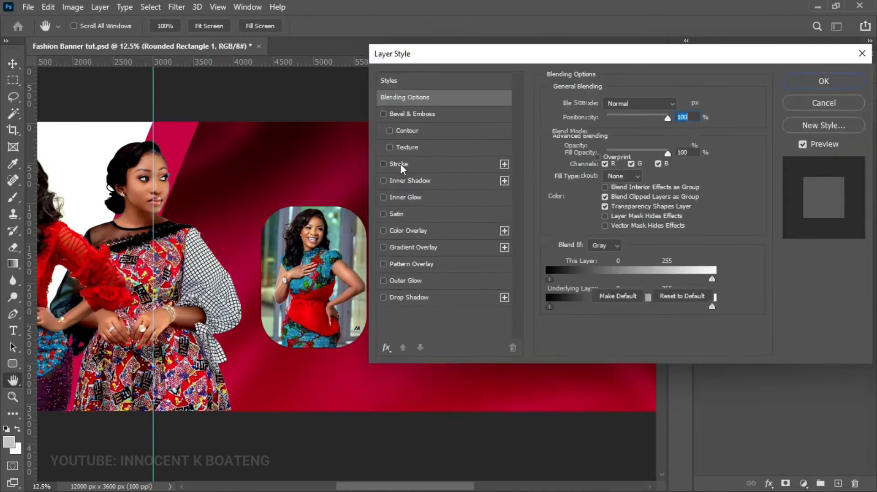
pyautogui.click(576, 198)
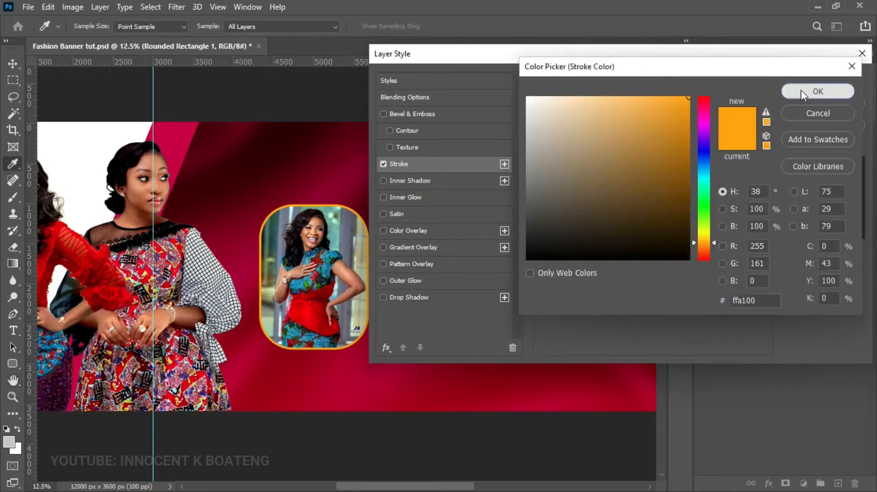
pyautogui.click(801, 90)
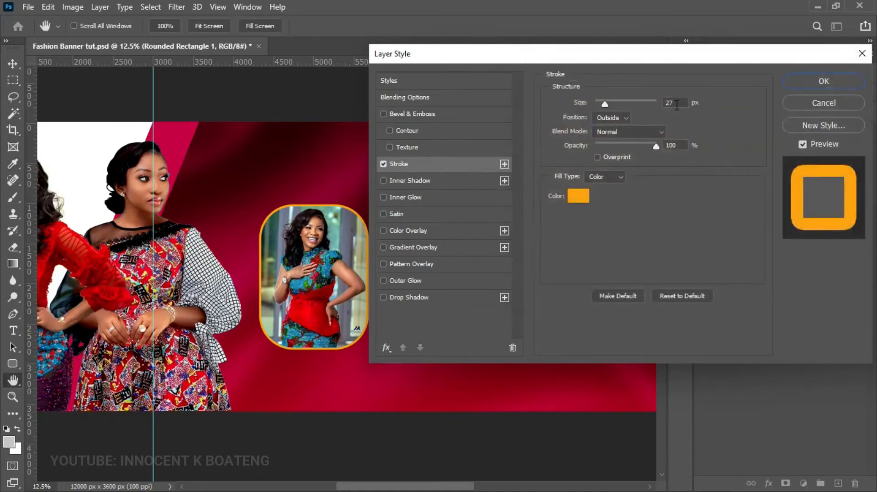
pyautogui.click(823, 83)
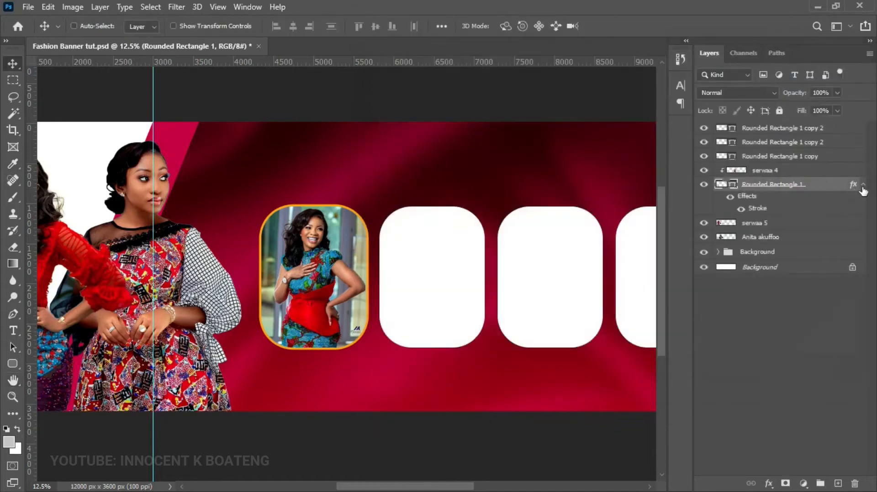
# - Copy the orange stroke effect onto the other rectangle layers and collapse their effects lists
pyautogui.click(863, 185)
pyautogui.moveTo(529, 285); pyautogui.dragTo(363, 283)
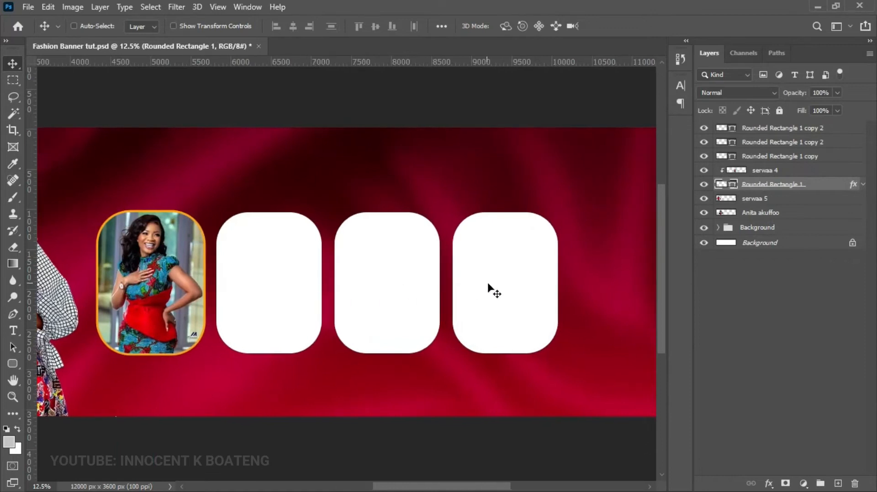
pyautogui.moveTo(852, 185); pyautogui.dragTo(853, 129)
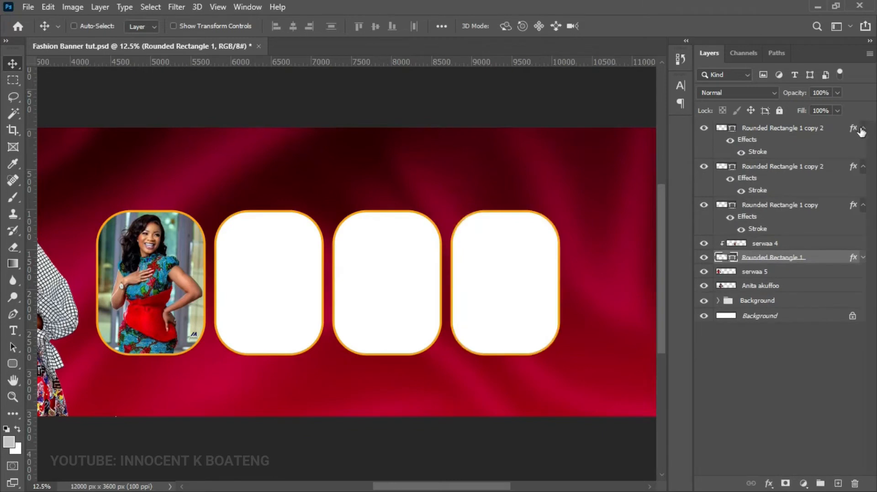
pyautogui.click(863, 129)
pyautogui.click(863, 143)
pyautogui.click(863, 157)
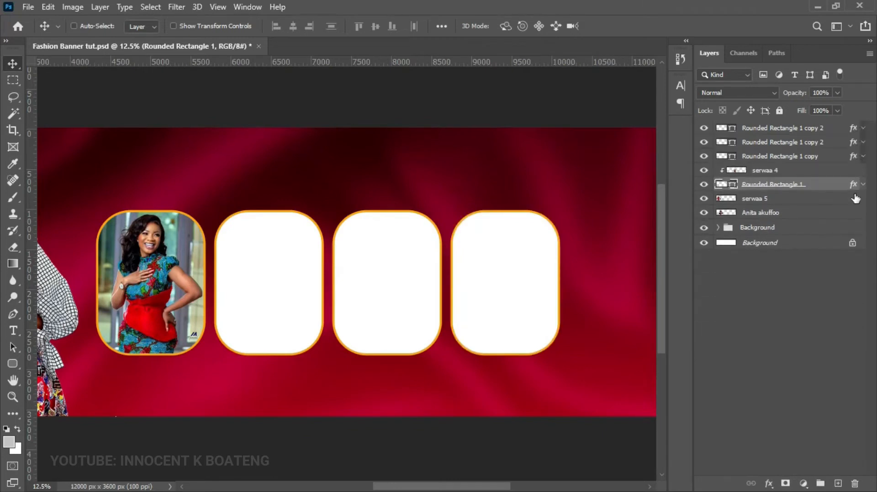
pyautogui.rightClick(283, 275)
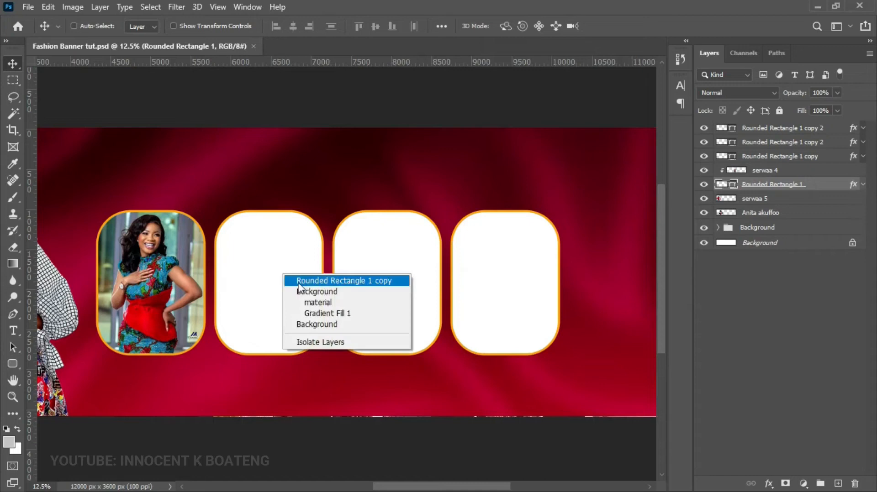
pyautogui.click(299, 282)
pyautogui.click(28, 7)
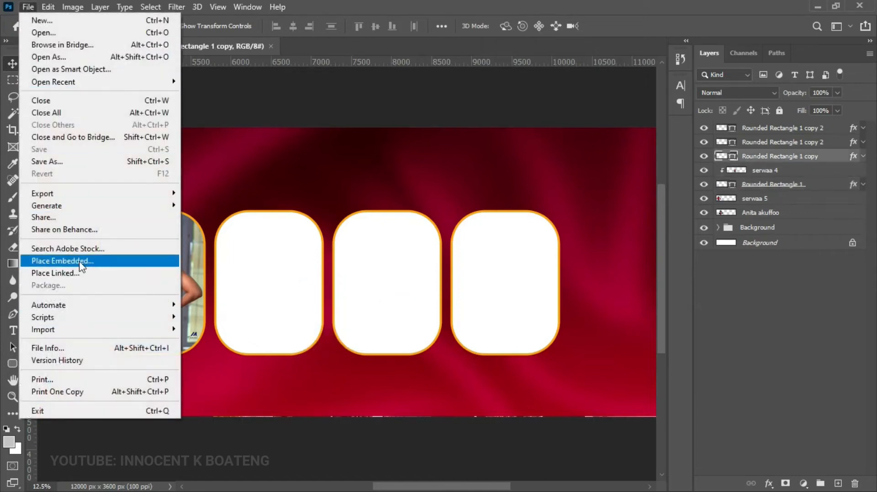
pyautogui.click(82, 265)
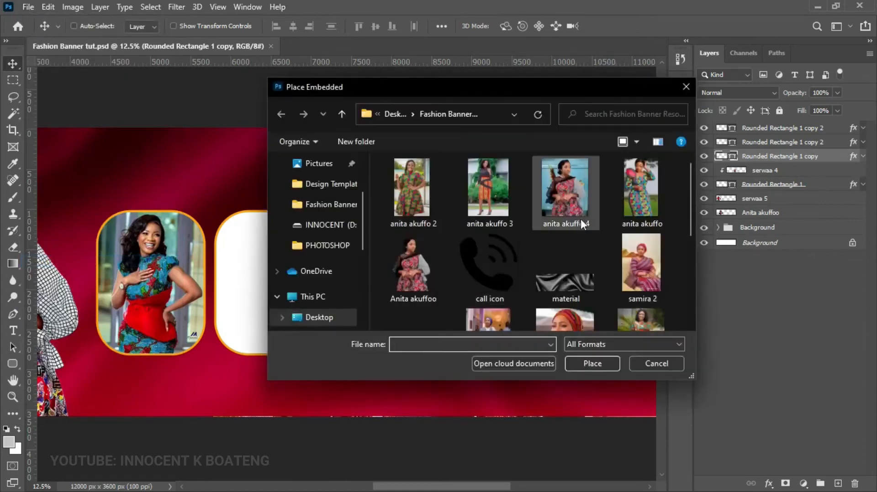
pyautogui.scroll(-1, 580, 219)
pyautogui.scroll(1, 582, 218)
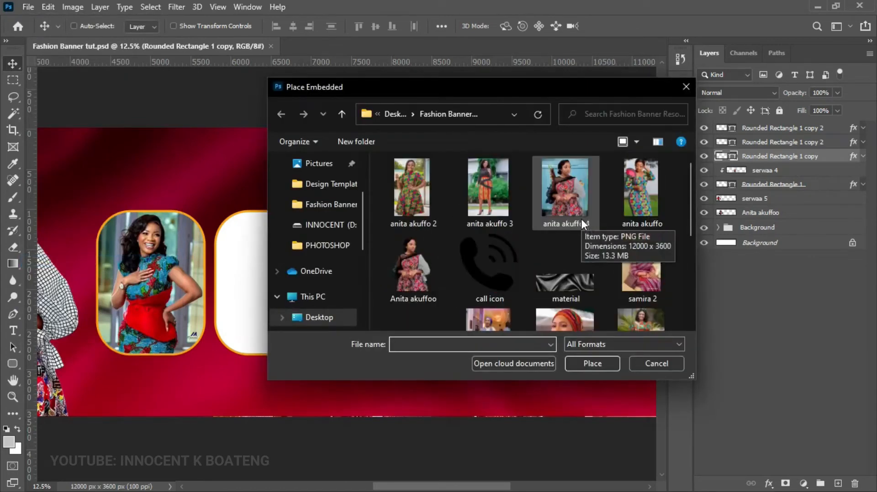
pyautogui.doubleClick(636, 208)
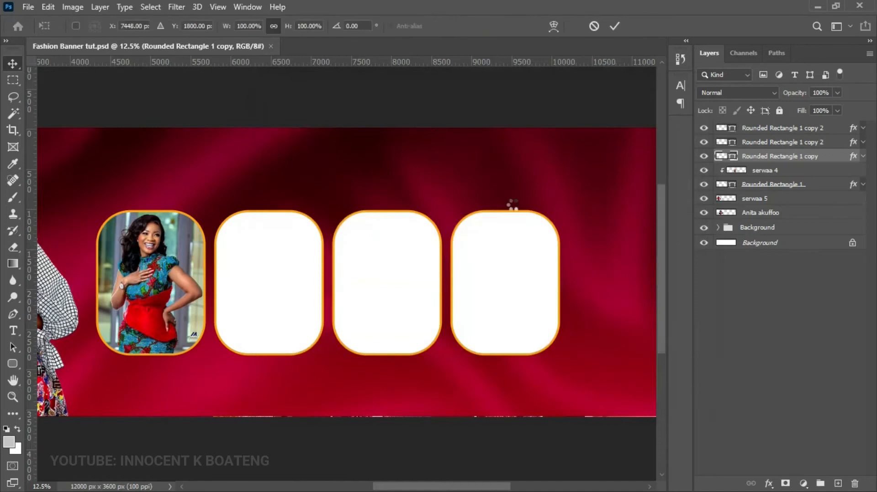
pyautogui.press('Return')
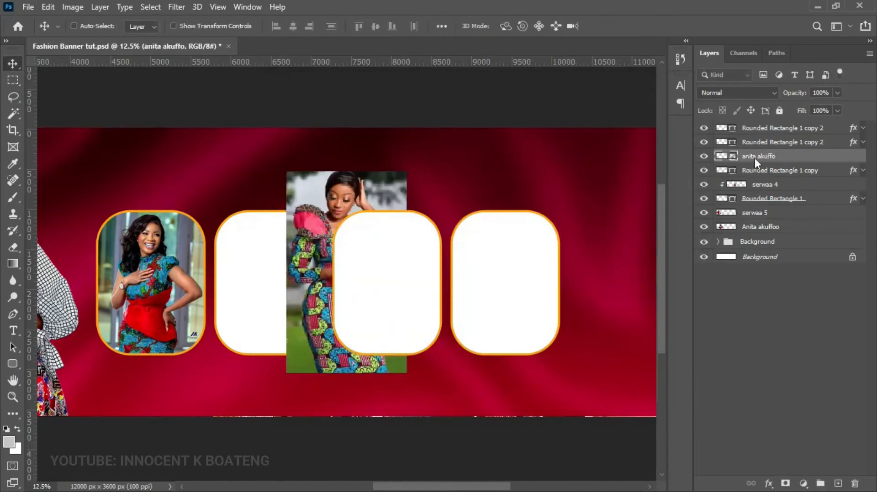
pyautogui.rightClick(754, 158)
pyautogui.click(651, 318)
pyautogui.moveTo(425, 270); pyautogui.dragTo(348, 308)
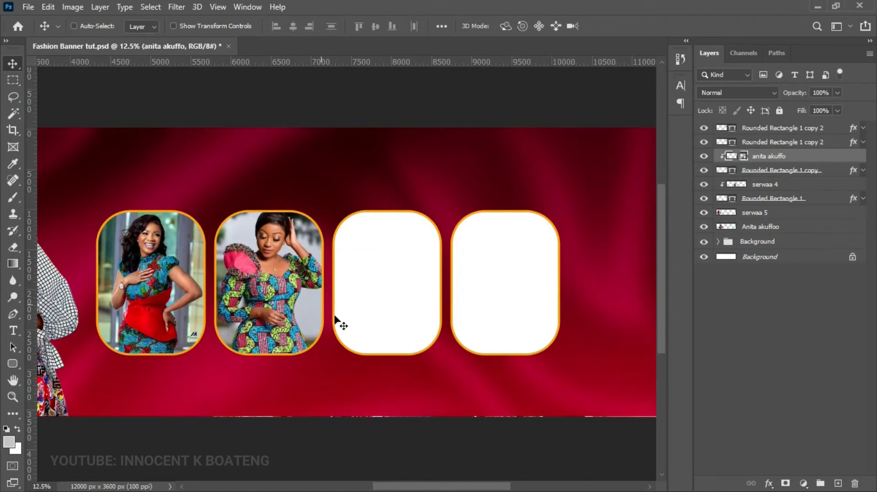
# - Place the samira 4 photo over the third frame and clip it inside
pyautogui.click(28, 7)
pyautogui.click(73, 263)
pyautogui.doubleClick(489, 235)
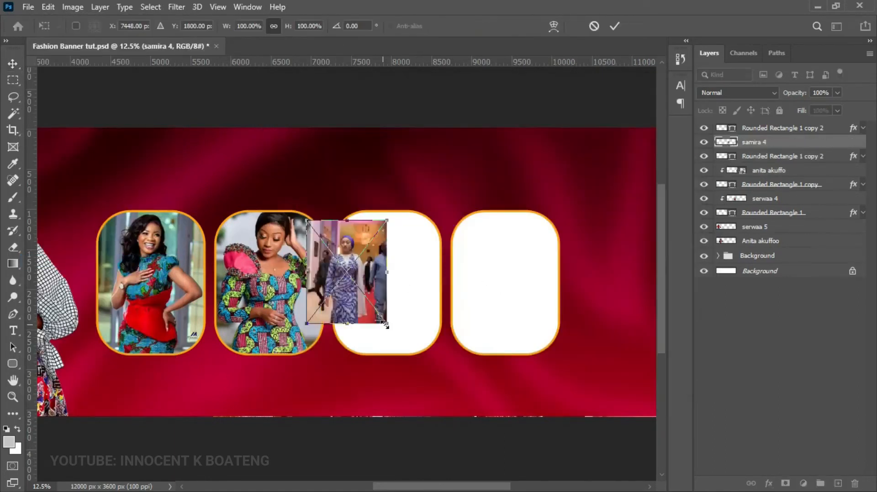
pyautogui.moveTo(386, 324); pyautogui.dragTo(474, 436)
pyautogui.moveTo(425, 357); pyautogui.dragTo(421, 328)
pyautogui.press('Return')
pyautogui.rightClick(761, 142)
pyautogui.click(662, 309)
# - Enlarge and reposition samira 4 so it fills the third frame
pyautogui.hotkey('ctrl', 't')
pyautogui.moveTo(303, 409); pyautogui.dragTo(273, 447)
pyautogui.moveTo(288, 368); pyautogui.dragTo(304, 352)
pyautogui.press('Return')
pyautogui.hotkey('ctrl', 't')
pyautogui.moveTo(487, 184); pyautogui.dragTo(491, 178)
pyautogui.moveTo(450, 264); pyautogui.dragTo(449, 270)
pyautogui.press('Return')
pyautogui.rightClick(510, 264)
pyautogui.click(544, 271)
pyautogui.click(28, 7)
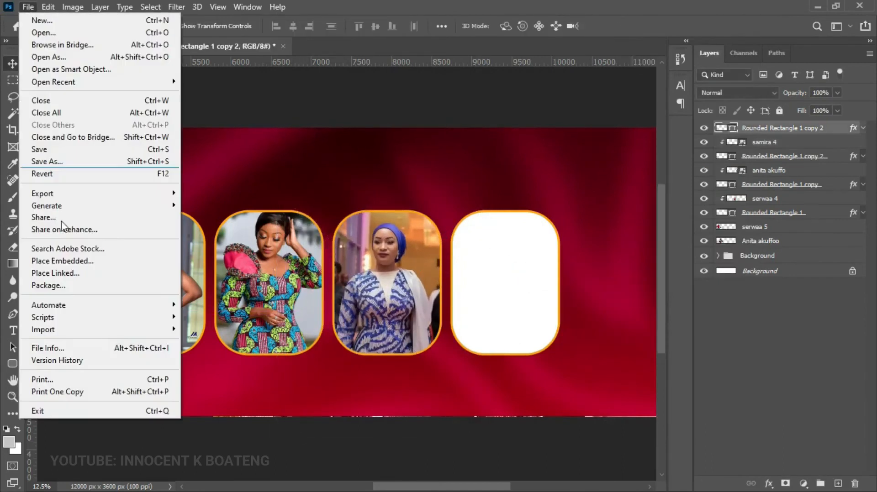
pyautogui.click(63, 261)
pyautogui.doubleClick(496, 190)
pyautogui.moveTo(388, 333); pyautogui.dragTo(426, 385)
pyautogui.moveTo(399, 304); pyautogui.dragTo(522, 303)
pyautogui.press('Return')
pyautogui.hotkey('ctrl', 'alt', 'g')
pyautogui.hotkey('ctrl', 't')
pyautogui.moveTo(458, 388); pyautogui.dragTo(450, 397)
pyautogui.press('Return')
pyautogui.rightClick(769, 128)
pyautogui.click(644, 262)
pyautogui.hotkey('ctrl', 'l')
pyautogui.moveTo(618, 189); pyautogui.dragTo(623, 189)
pyautogui.press('Return')
pyautogui.hotkey('ctrl', 'u')
pyautogui.moveTo(685, 209); pyautogui.dragTo(689, 209)
pyautogui.press('Return')
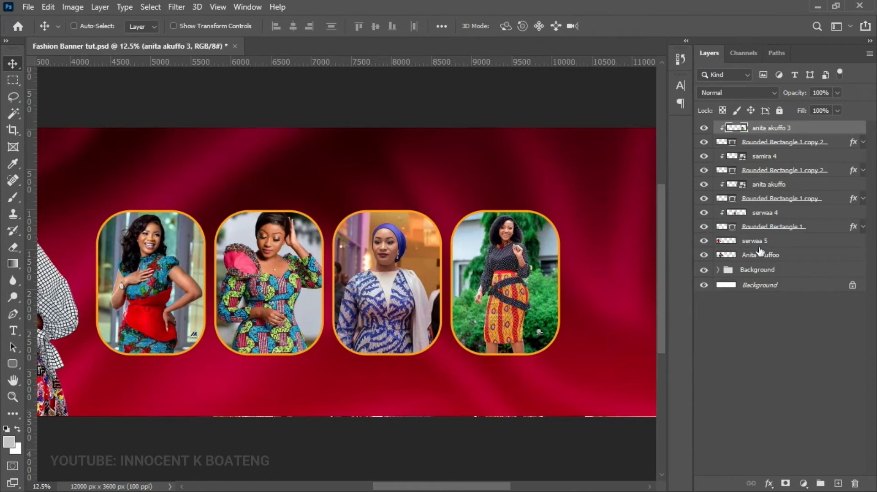
pyautogui.keyDown('shift'); pyautogui.click(761, 229); pyautogui.keyUp('shift')
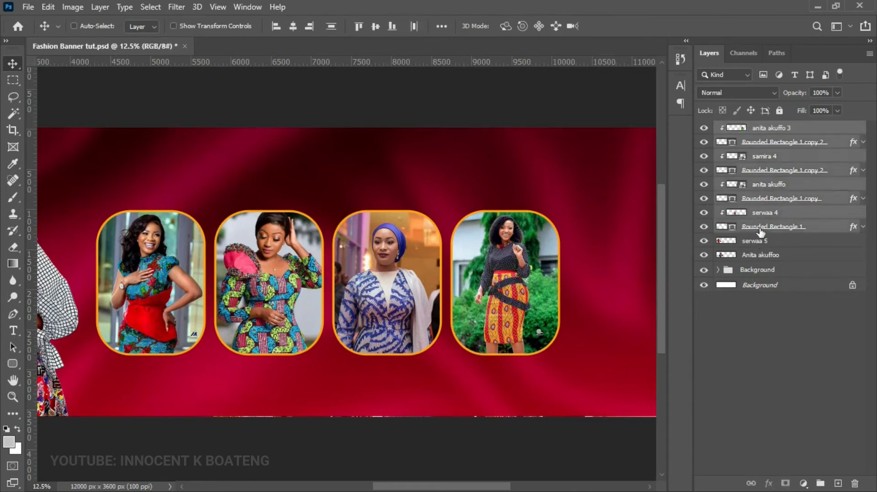
# - Group the selected frame and photo layers into Group 1 and check its contents
pyautogui.hotkey('ctrl', 'g')
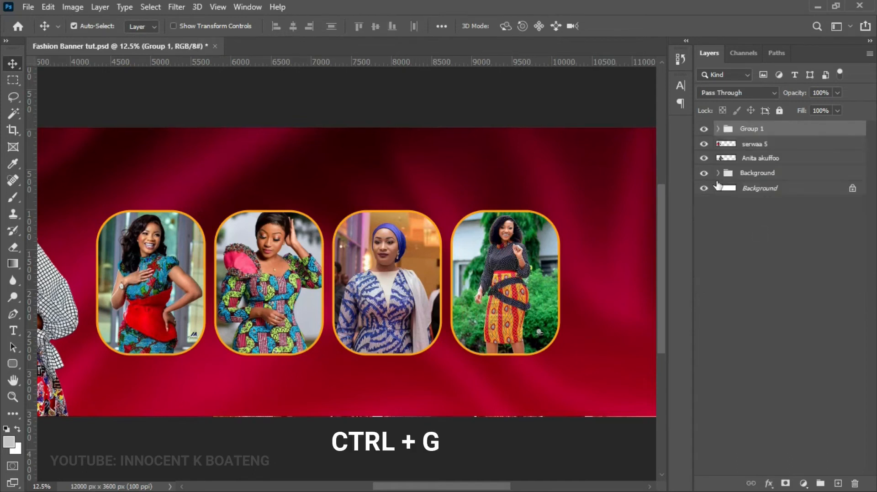
pyautogui.click(704, 129)
pyautogui.click(704, 130)
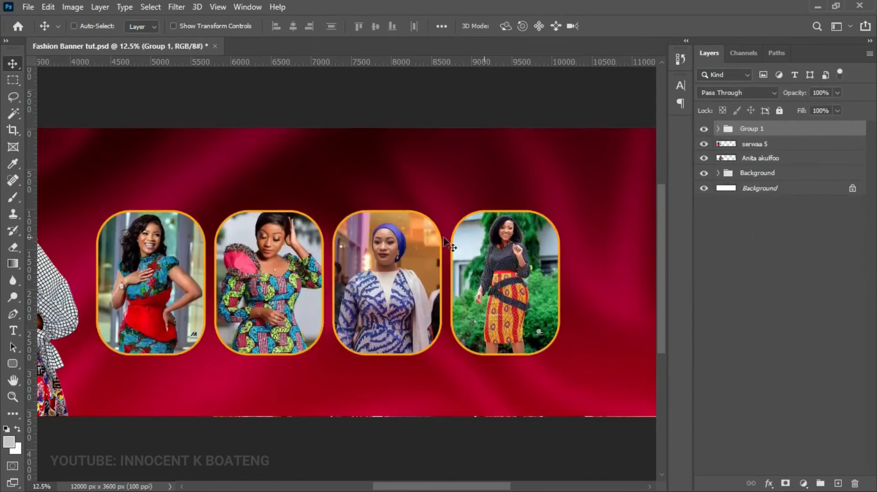
# - Zoom out and start scaling Group 1 down to about 92.58%
pyautogui.press('z')
pyautogui.keyDown('alt'); pyautogui.click(441, 235); pyautogui.keyUp('alt')
pyautogui.keyDown('alt'); pyautogui.click(440, 235); pyautogui.keyUp('alt')
pyautogui.press('v')
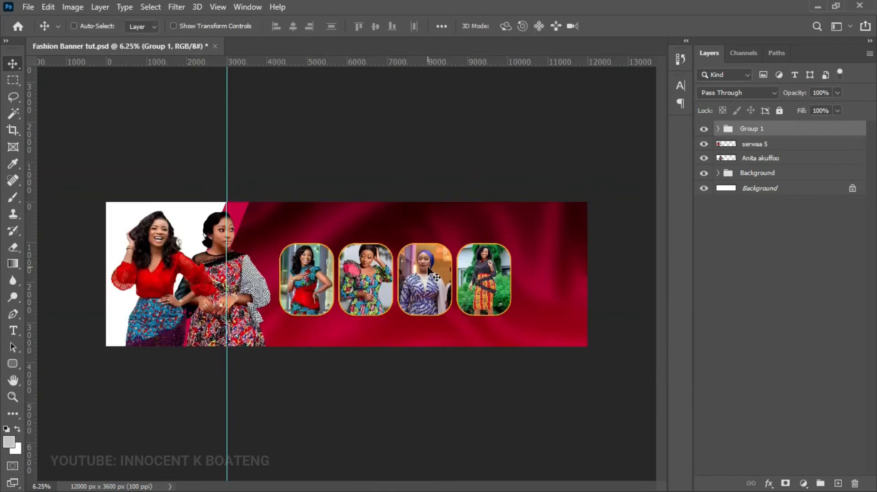
pyautogui.hotkey('ctrl', 't')
pyautogui.moveTo(522, 230); pyautogui.dragTo(503, 240)
# - Nudge Group 1 left beside the models and shrink it further to about 95.78%
pyautogui.moveTo(457, 293); pyautogui.dragTo(452, 291)
pyautogui.press('Return')
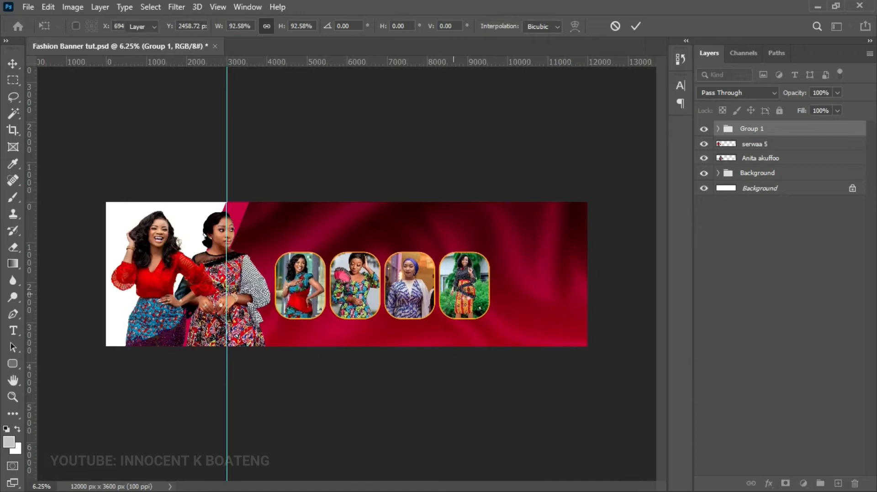
pyautogui.hotkey('ctrl', 't')
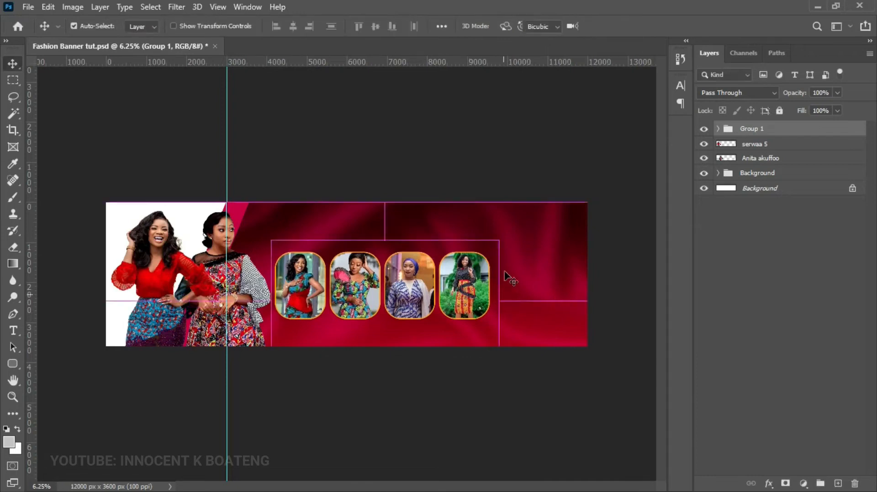
pyautogui.moveTo(498, 242); pyautogui.dragTo(488, 247)
pyautogui.press('Return')
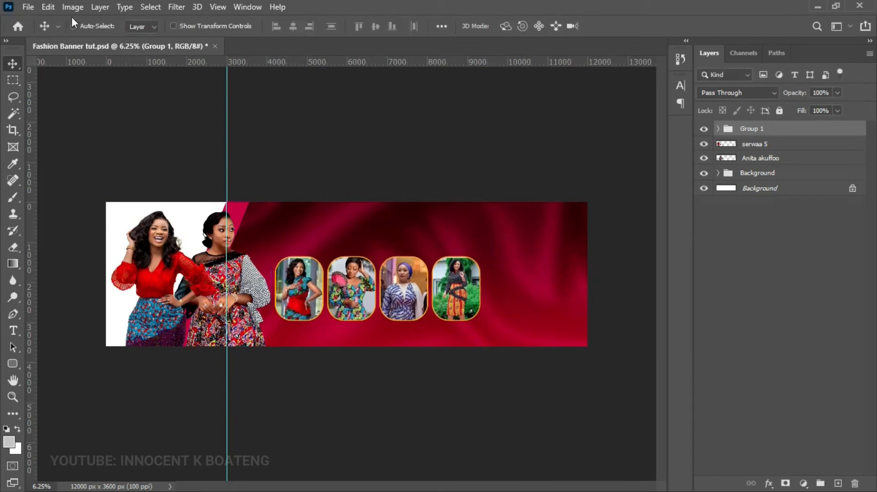
pyautogui.click(28, 7)
# - Place the serwaa 1 photo enlarged at the banner's right end and rasterize it
pyautogui.click(78, 260)
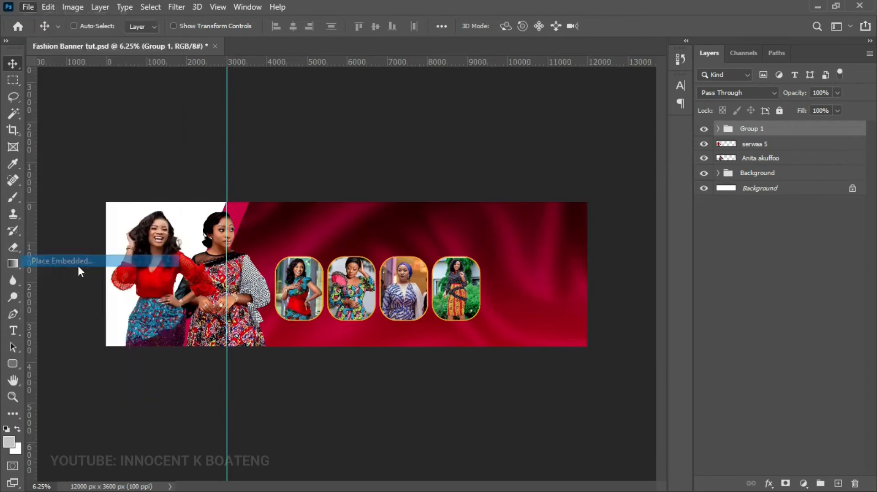
pyautogui.scroll(-5, 582, 224)
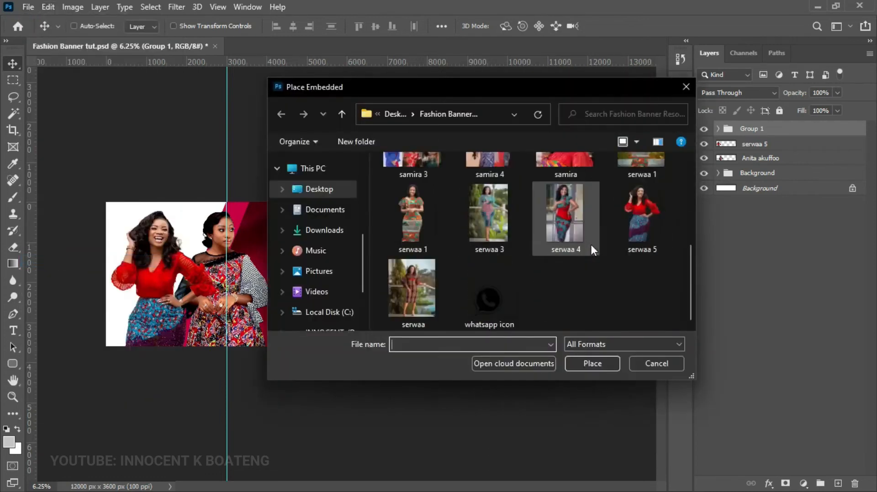
pyautogui.click(417, 218)
pyautogui.doubleClick(418, 217)
pyautogui.moveTo(365, 251); pyautogui.dragTo(513, 194)
pyautogui.moveTo(414, 226); pyautogui.dragTo(544, 314)
pyautogui.press('Return')
pyautogui.rightClick(751, 136)
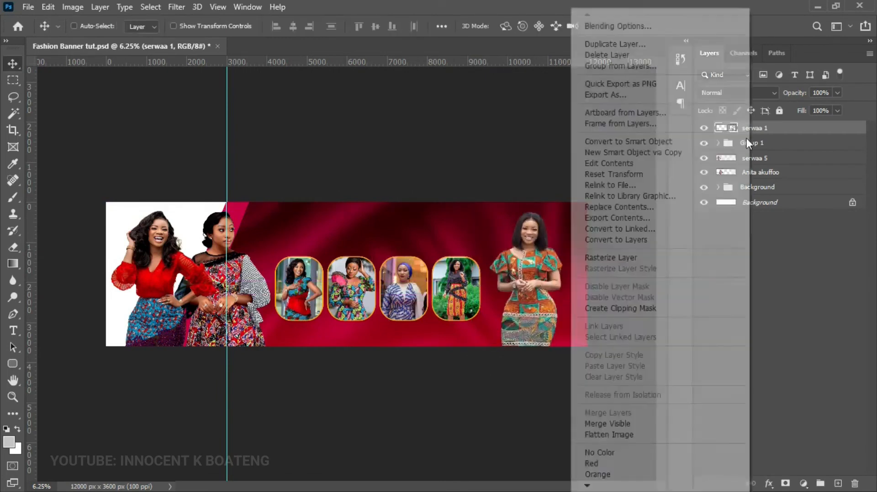
pyautogui.click(638, 259)
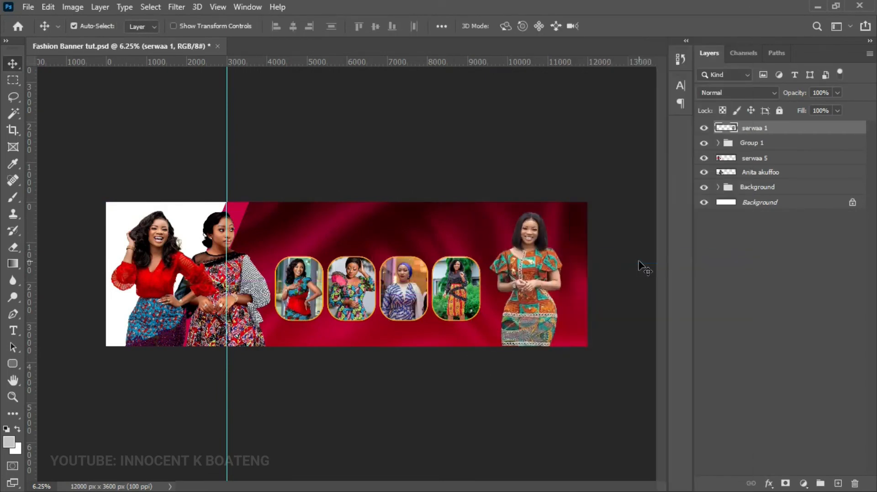
# - Apply Levels with white input 248 to serwaa 1 and raise saturation to +3
pyautogui.hotkey('ctrl', 'l')
pyautogui.moveTo(614, 188); pyautogui.dragTo(618, 188)
pyautogui.moveTo(777, 188); pyautogui.dragTo(772, 188)
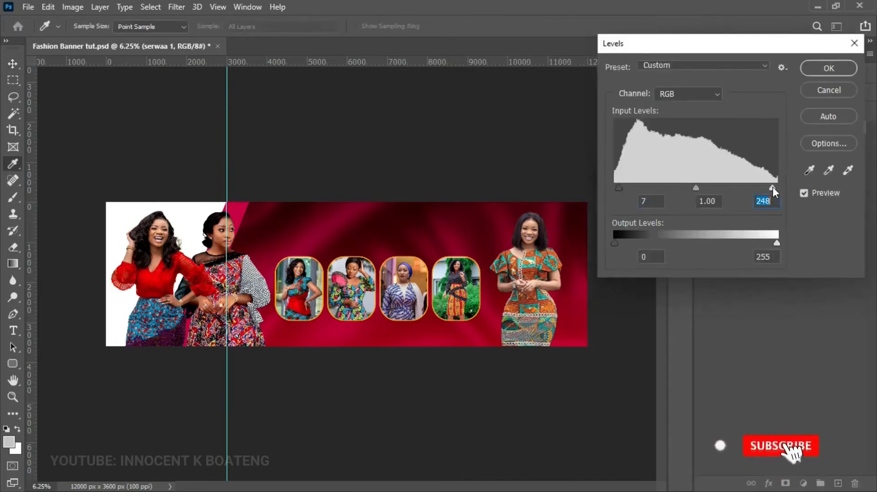
pyautogui.click(833, 74)
pyautogui.hotkey('ctrl', 'u')
pyautogui.moveTo(686, 210); pyautogui.dragTo(688, 210)
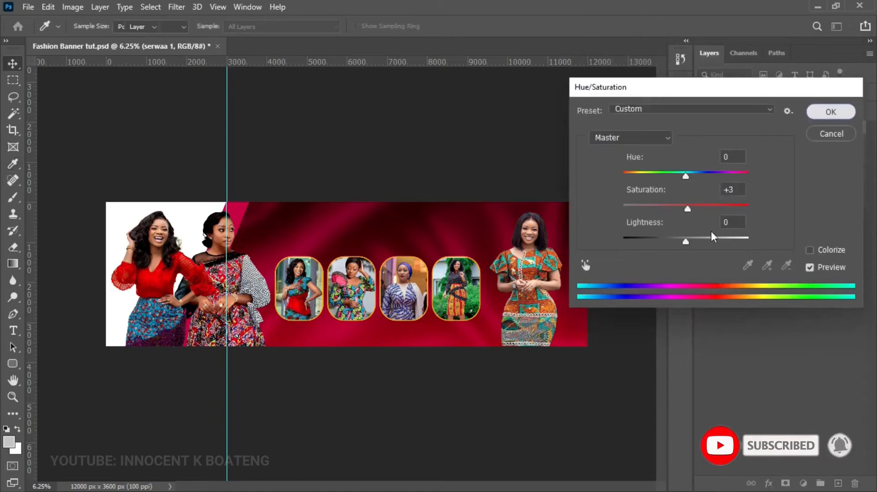
pyautogui.press('Return')
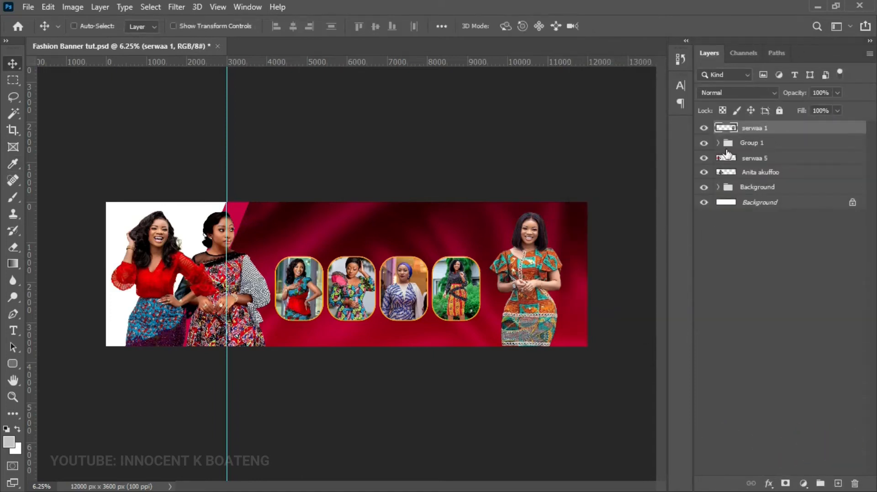
# - Draw a white 1248 × 2368 px rectangle behind the right model's head, above Group 1
pyautogui.click(749, 143)
pyautogui.rightClick(14, 360)
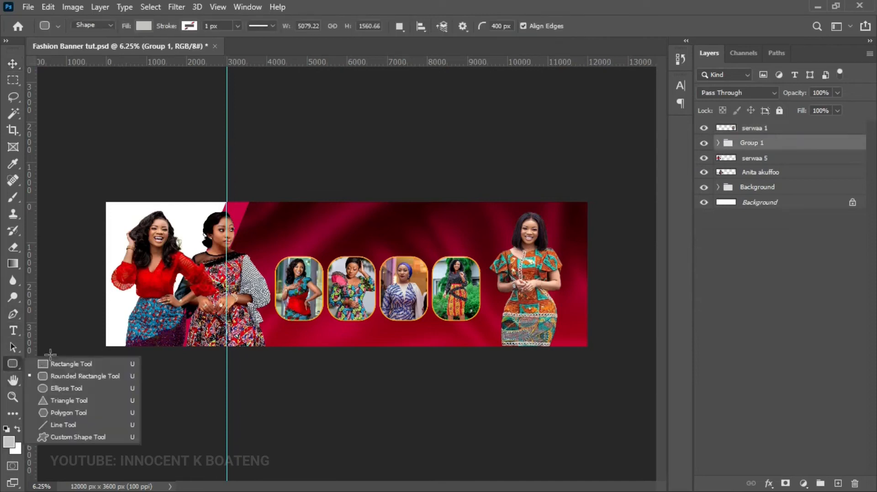
pyautogui.click(54, 365)
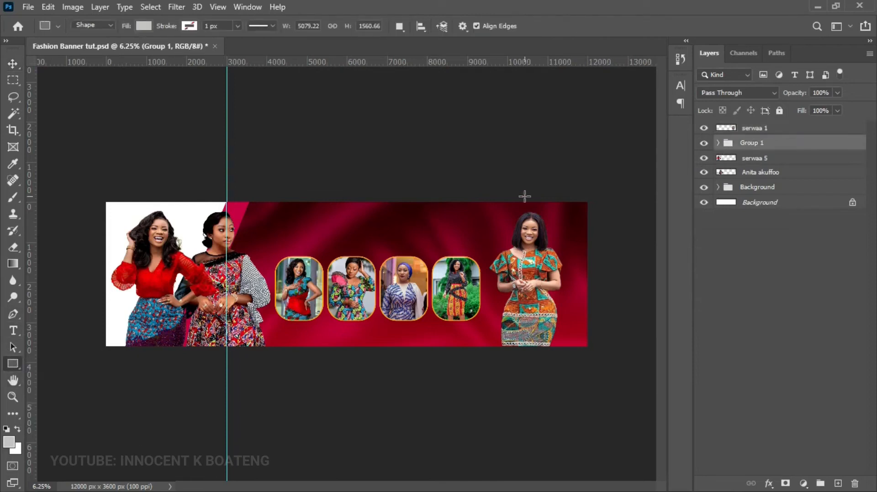
pyautogui.moveTo(504, 181); pyautogui.dragTo(551, 274)
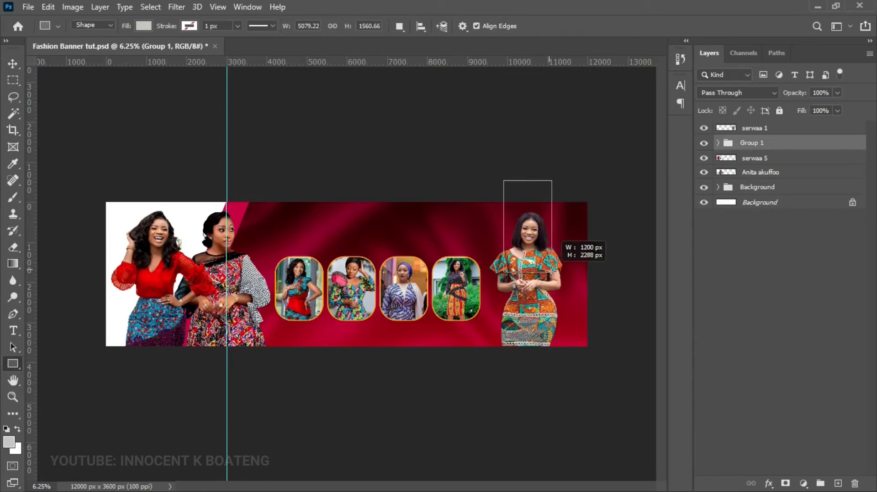
pyautogui.moveTo(552, 274); pyautogui.dragTo(554, 275)
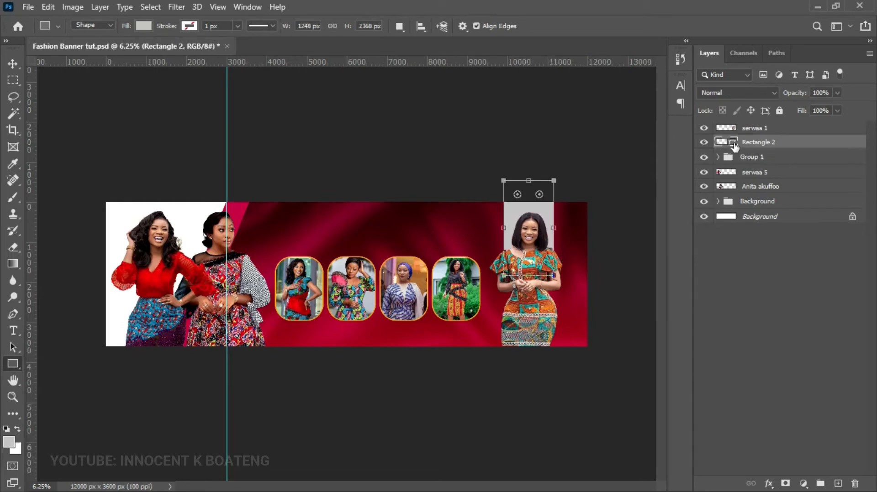
pyautogui.doubleClick(734, 143)
pyautogui.moveTo(612, 163); pyautogui.dragTo(503, 61)
pyautogui.click(807, 92)
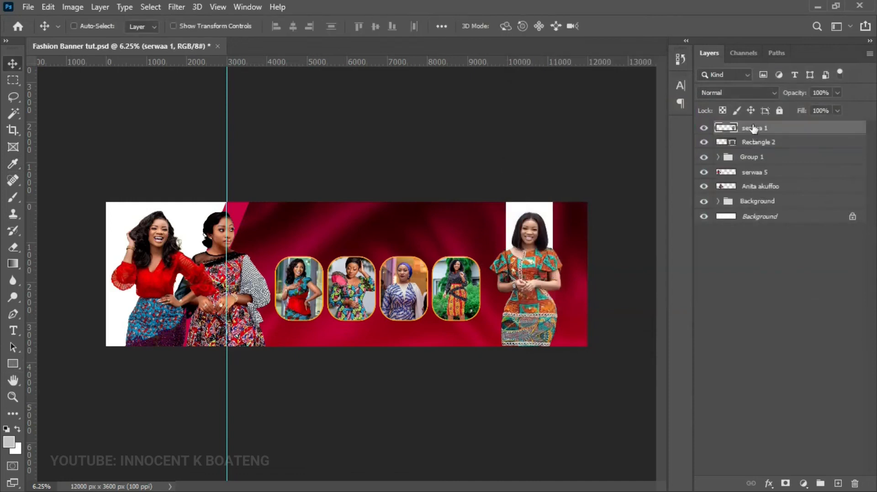
# - Group the five photo layers and name the group 'Images'
pyautogui.keyDown('shift'); pyautogui.click(750, 192); pyautogui.keyUp('shift')
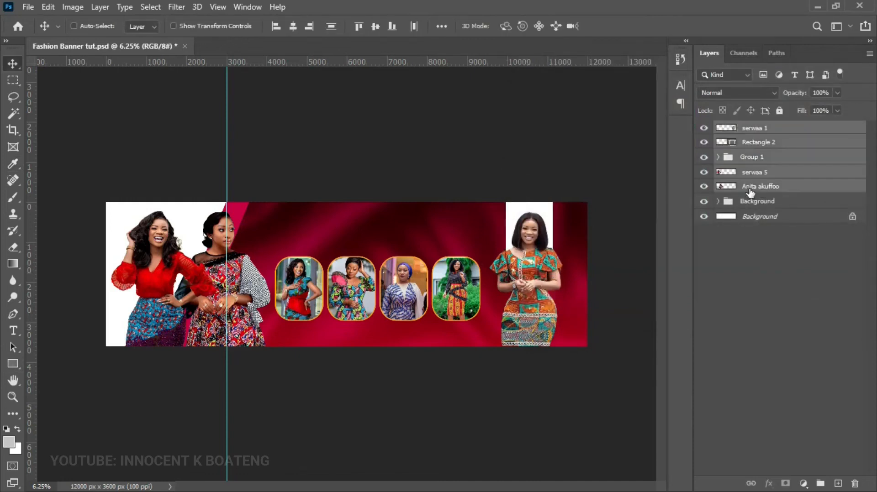
pyautogui.hotkey('ctrl', 'g')
pyautogui.doubleClick(750, 129)
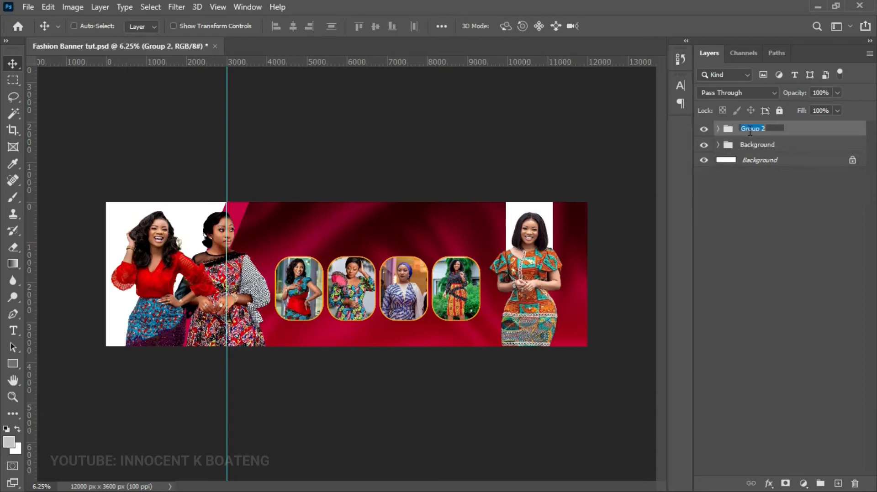
pyautogui.write('Images')
pyautogui.press('Return')
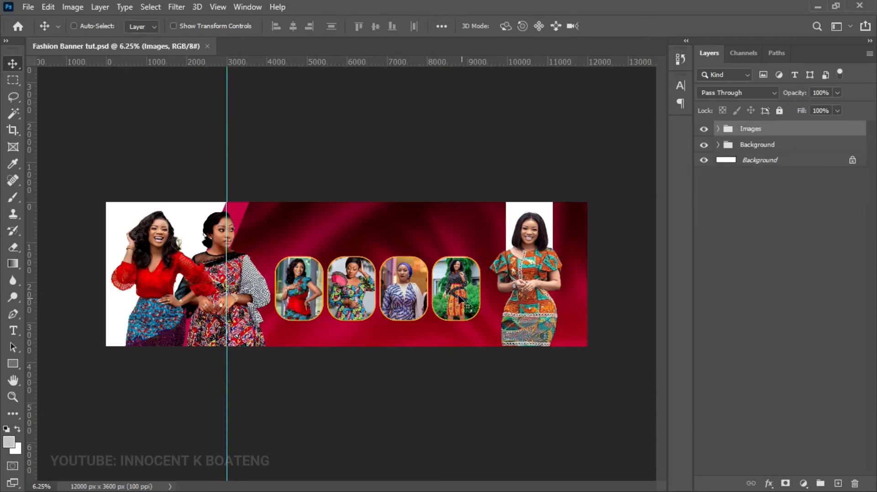
# - Shrink Group 1's framed photos to about 96%
pyautogui.rightClick(458, 297)
pyautogui.click(483, 315)
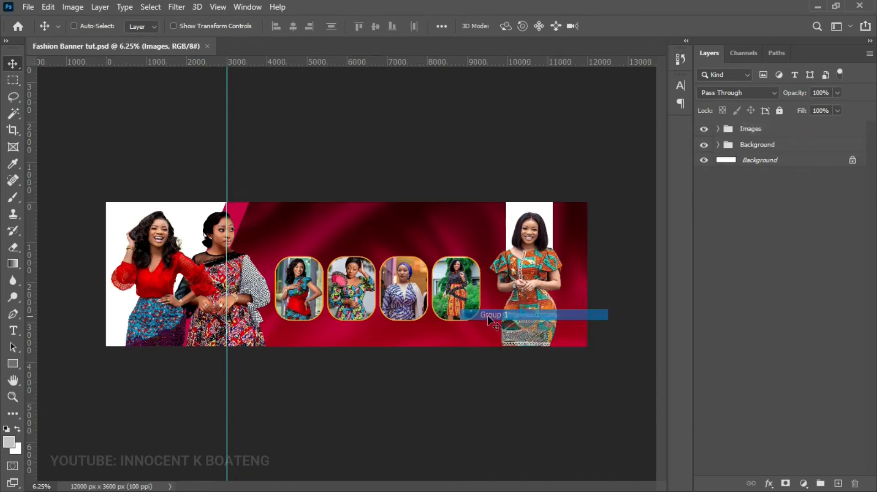
pyautogui.hotkey('ctrl', 't')
pyautogui.moveTo(488, 361); pyautogui.dragTo(475, 354)
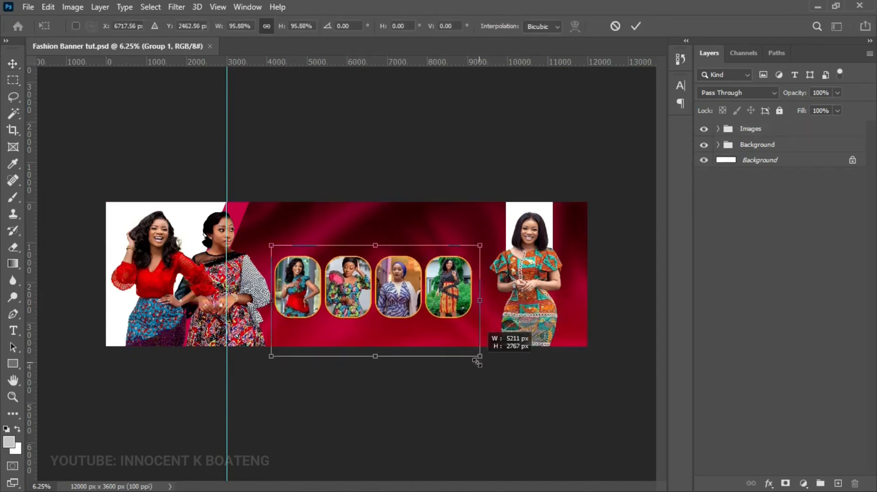
pyautogui.press('Return')
# - Enlarge the serwaa 1 model to about 124% and shift it up and right
pyautogui.rightClick(539, 330)
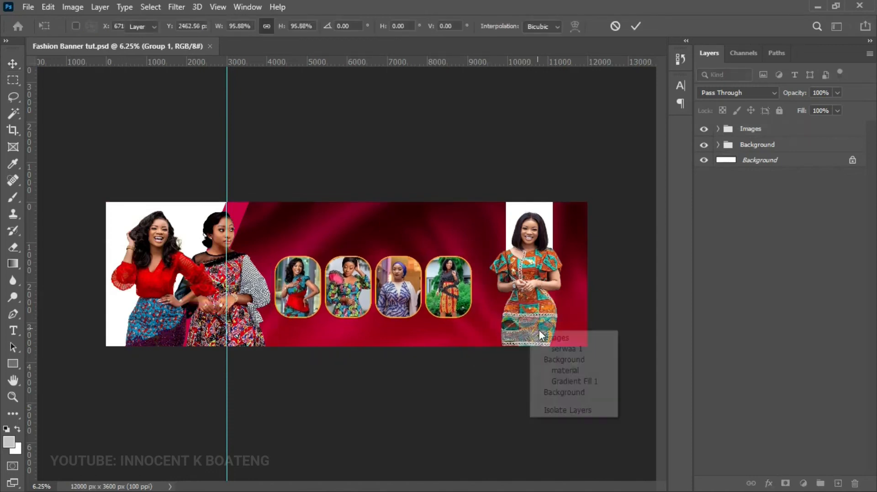
pyautogui.click(553, 349)
pyautogui.hotkey('ctrl', 't')
pyautogui.moveTo(493, 370); pyautogui.dragTo(473, 410)
pyautogui.moveTo(513, 333)
pyautogui.mouseDown()
pyautogui.moveTo(519, 323)
pyautogui.moveTo(522, 334)
pyautogui.mouseUp()
pyautogui.press('Return')
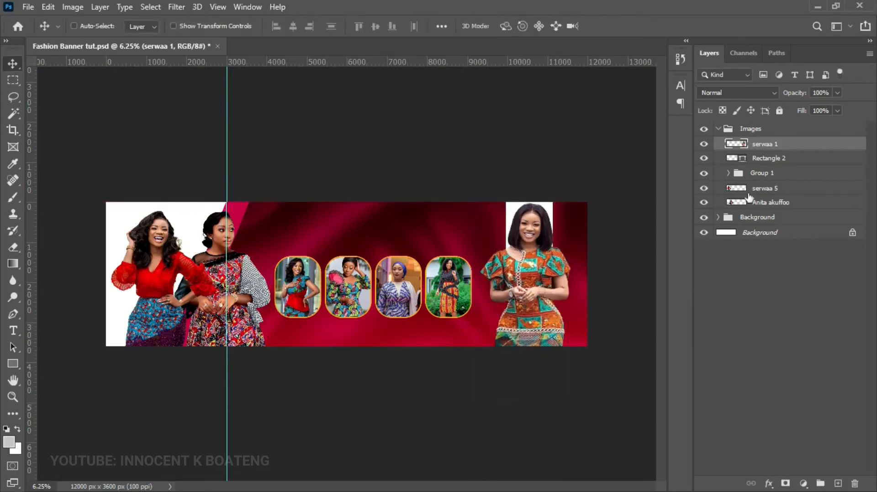
pyautogui.click(717, 129)
pyautogui.click(774, 131)
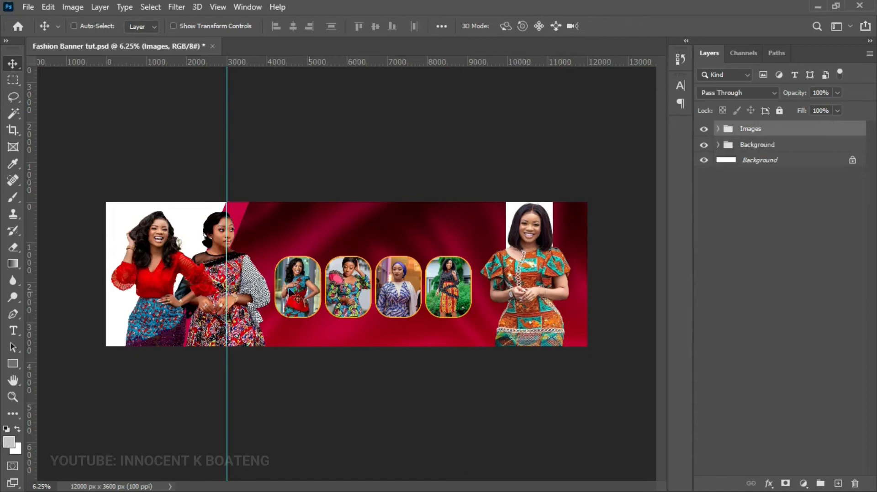
pyautogui.scroll(1, 386, 238)
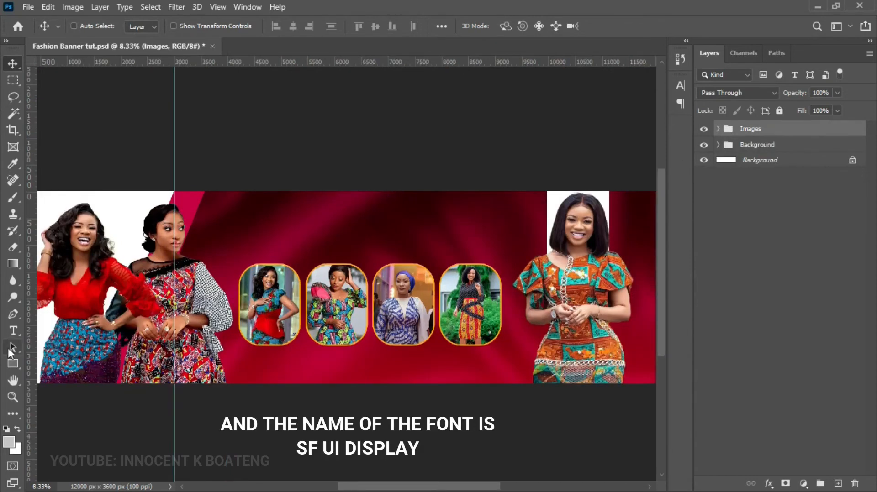
# - Add 'ADOM BI NTI' title text at top centre, scale it to about 188%, and duplicate it
pyautogui.click(13, 330)
pyautogui.click(322, 220)
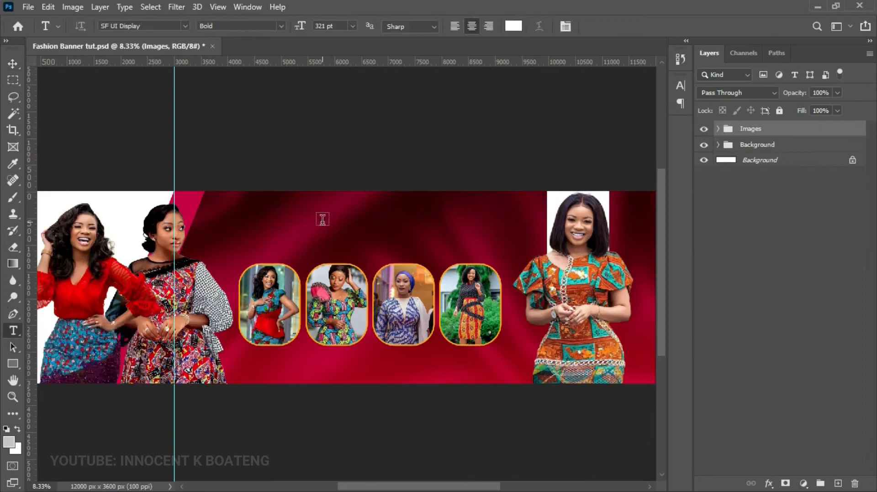
pyautogui.click(323, 220)
pyautogui.write('ADOM BI NTI')
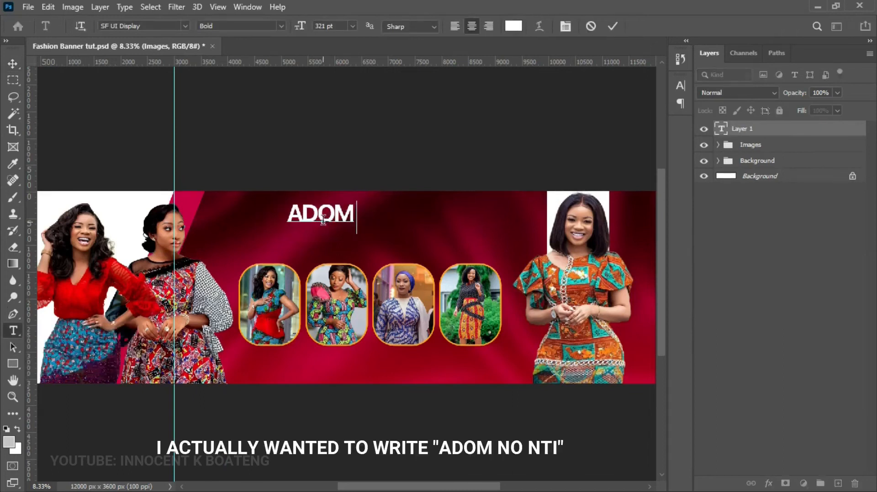
pyautogui.hotkey('ctrl', 'Return')
pyautogui.press('v')
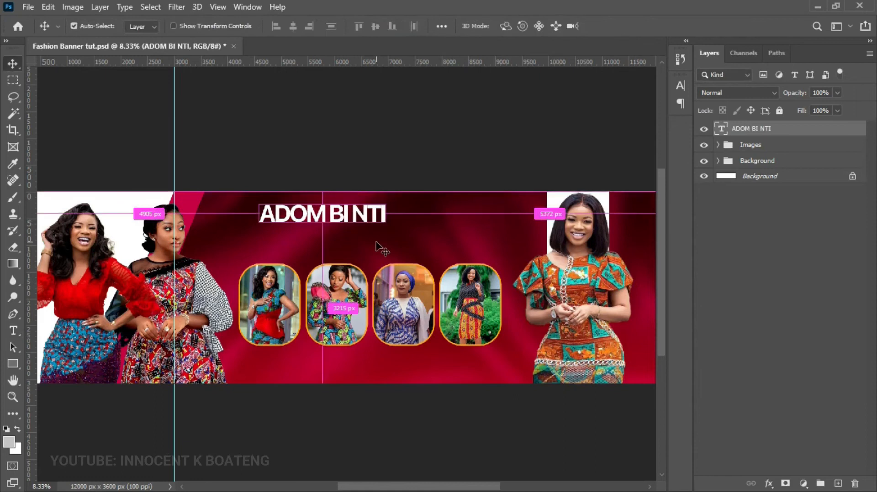
pyautogui.hotkey('ctrl', 't')
pyautogui.moveTo(384, 235); pyautogui.dragTo(430, 224)
pyautogui.press('Return')
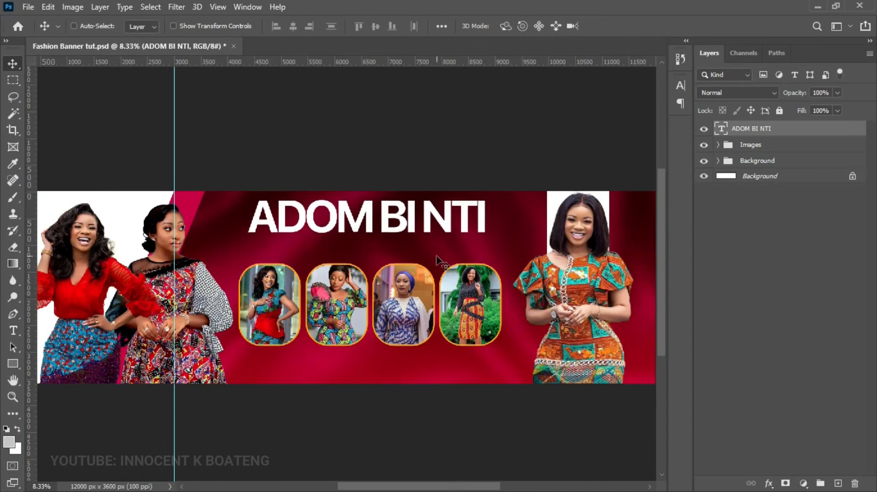
pyautogui.hotkey('ctrl', 'j')
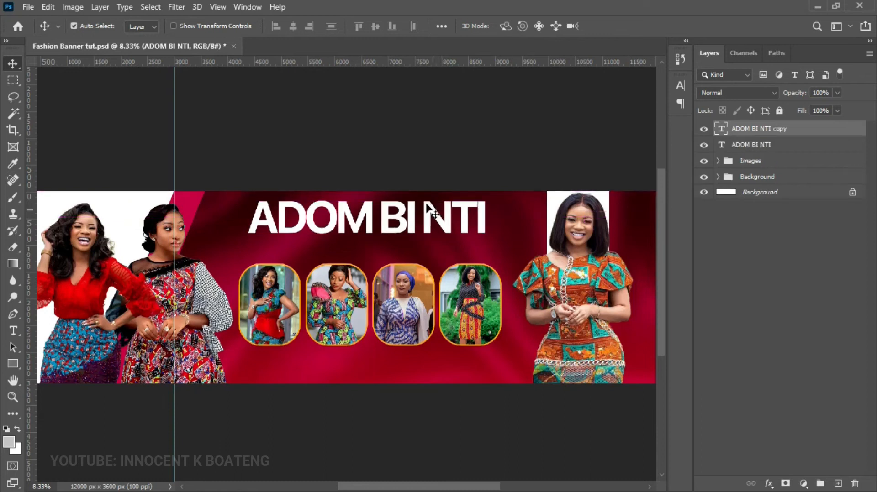
# - Turn the title copy into 'FASHION CENTRE', scaled to about 75% and centred beneath ADOM BI NTI
pyautogui.moveTo(402, 215); pyautogui.dragTo(403, 246)
pyautogui.doubleClick(451, 242)
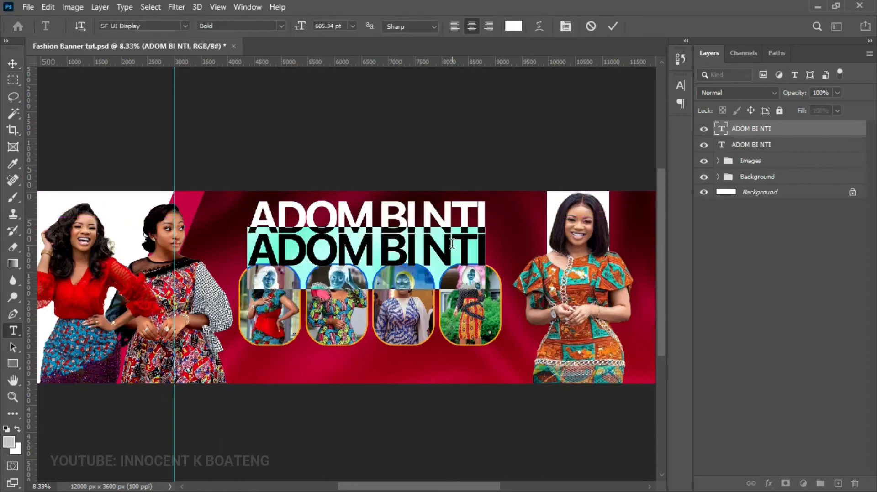
pyautogui.write('FASHION')
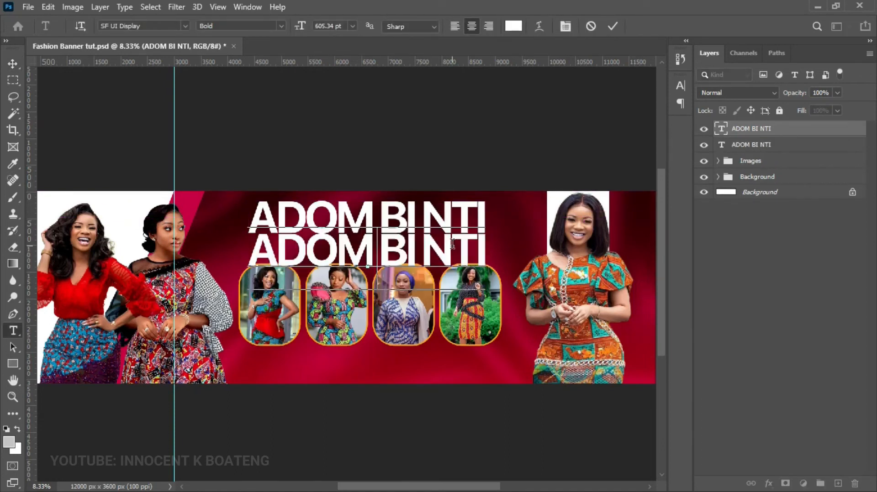
pyautogui.write(' CENTRE')
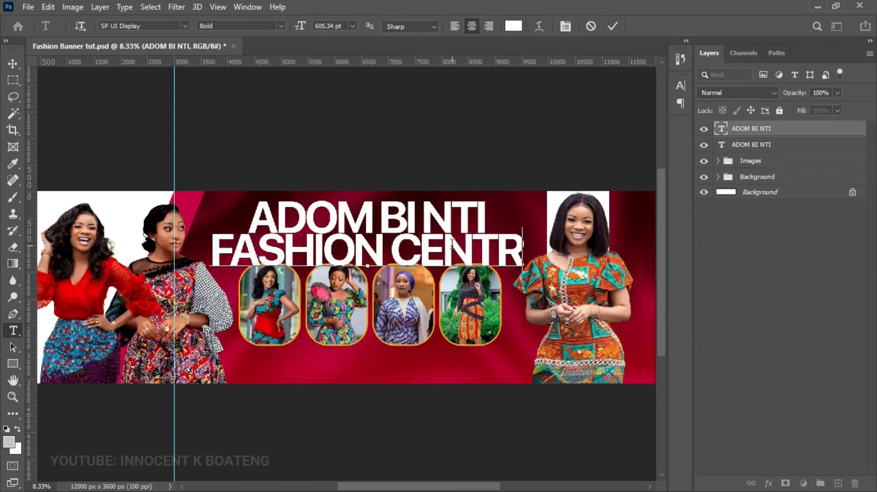
pyautogui.click(11, 64)
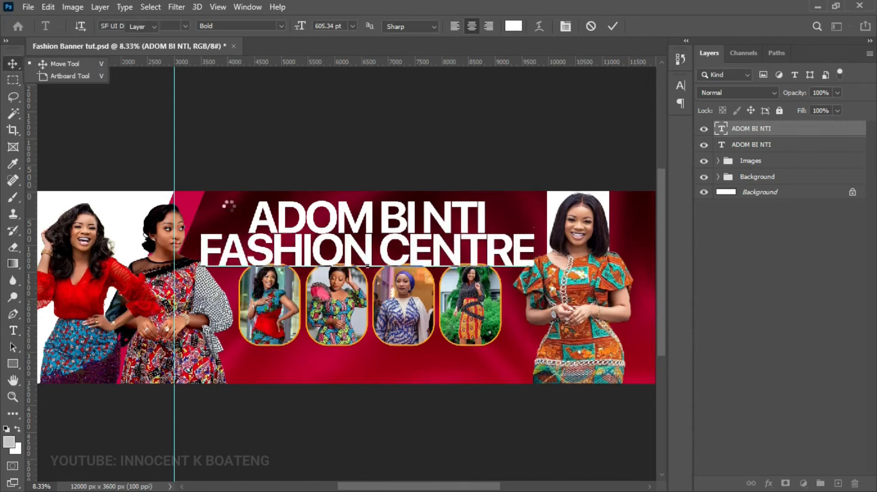
pyautogui.hotkey('ctrl', 't')
pyautogui.moveTo(533, 230); pyautogui.dragTo(370, 255)
pyautogui.press('Return')
pyautogui.moveTo(299, 284); pyautogui.dragTo(383, 268)
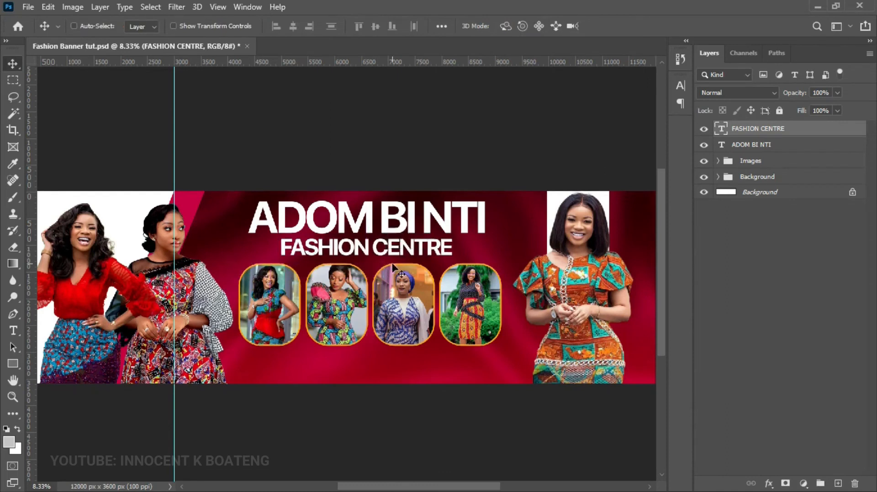
# - Group both title lines as Group 2 and scale them to about 95%
pyautogui.keyDown('shift'); pyautogui.click(764, 149); pyautogui.keyUp('shift')
pyautogui.hotkey('ctrl', 'g')
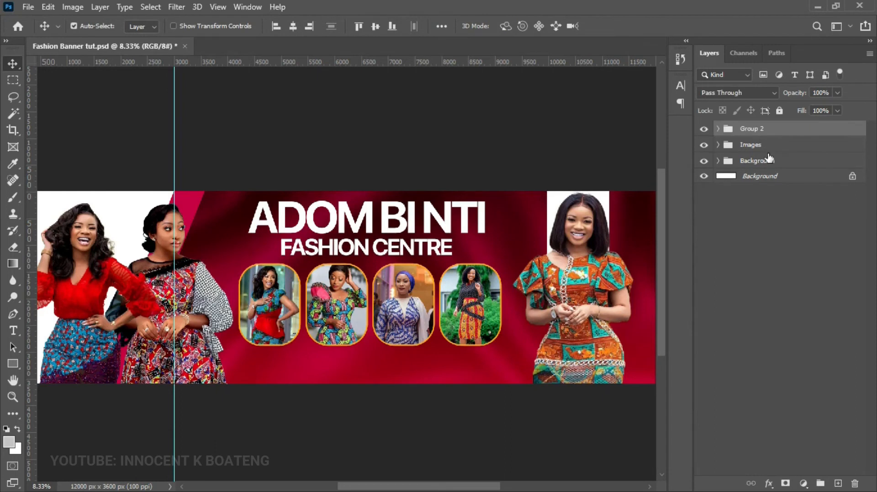
pyautogui.hotkey('ctrl', 't')
pyautogui.moveTo(484, 198); pyautogui.dragTo(473, 203)
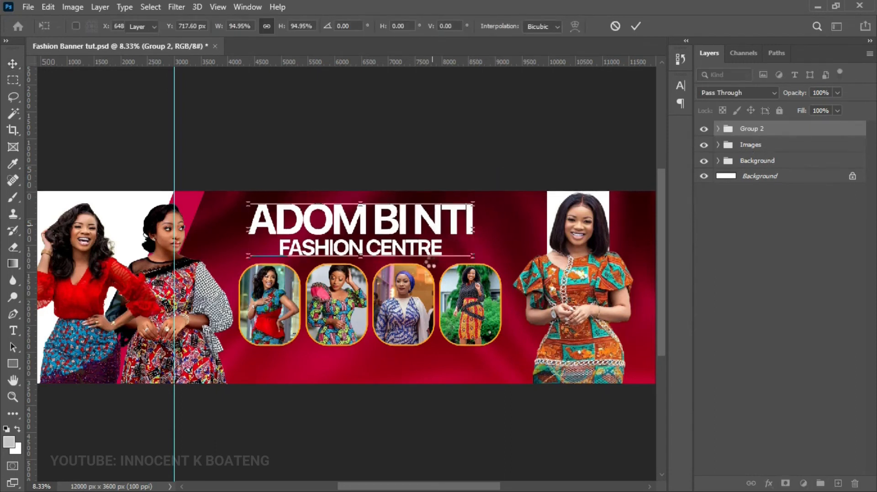
pyautogui.press('Return')
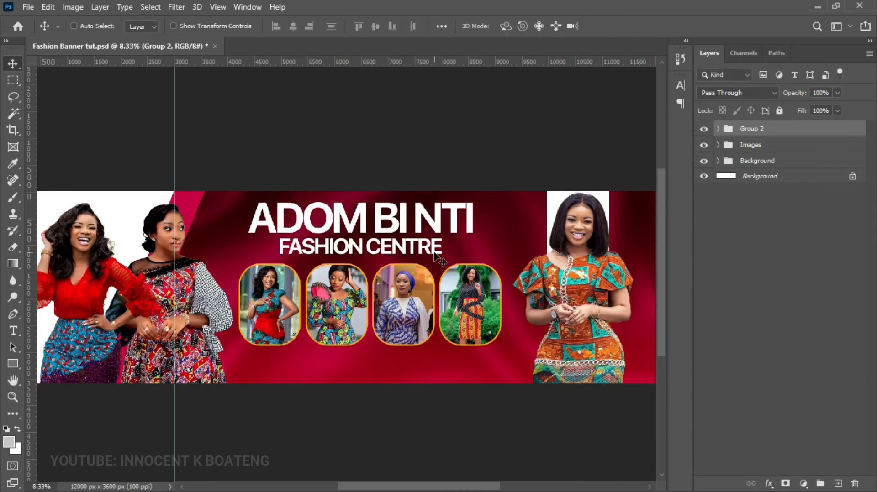
pyautogui.rightClick(426, 250)
# - Select the FASHION CENTRE text layer and open its Layer Style blending options
pyautogui.click(471, 269)
pyautogui.rightClick(413, 247)
pyautogui.click(434, 264)
pyautogui.rightClick(768, 147)
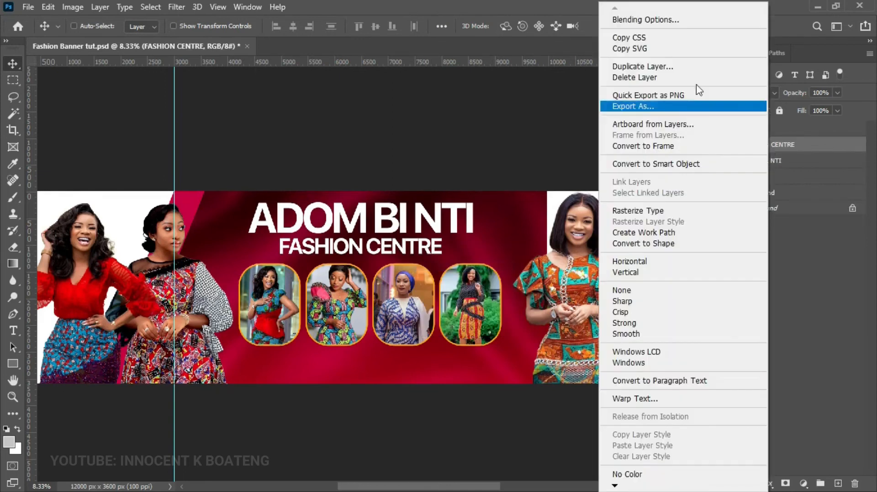
pyautogui.click(656, 26)
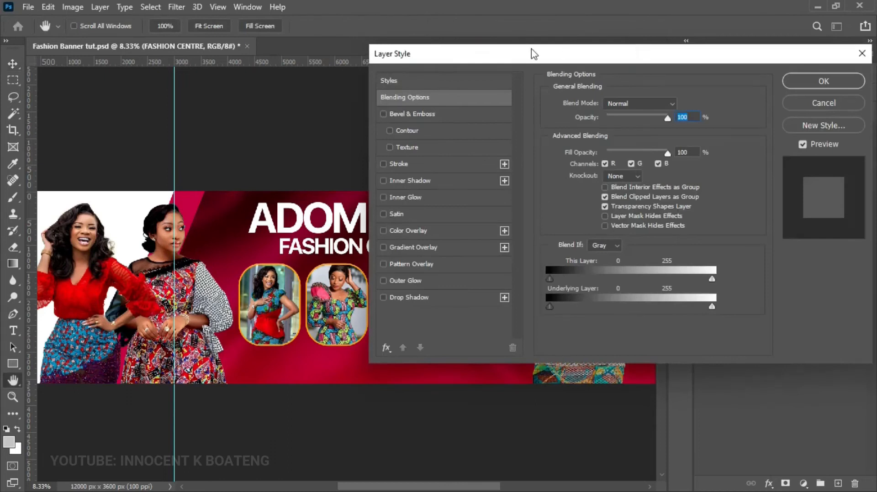
pyautogui.moveTo(534, 54); pyautogui.dragTo(569, 61)
# - Add a Gradient Overlay and set its left colour stop to yellow #ffd200
pyautogui.click(455, 249)
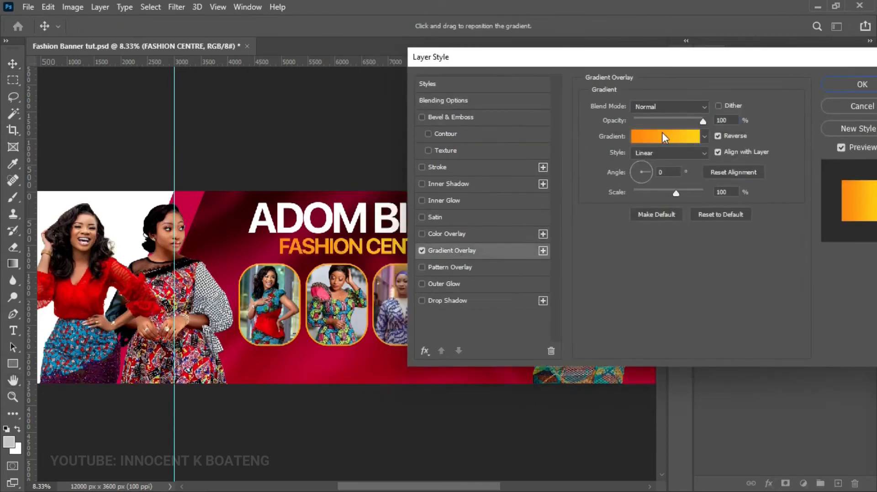
pyautogui.click(664, 138)
pyautogui.click(463, 325)
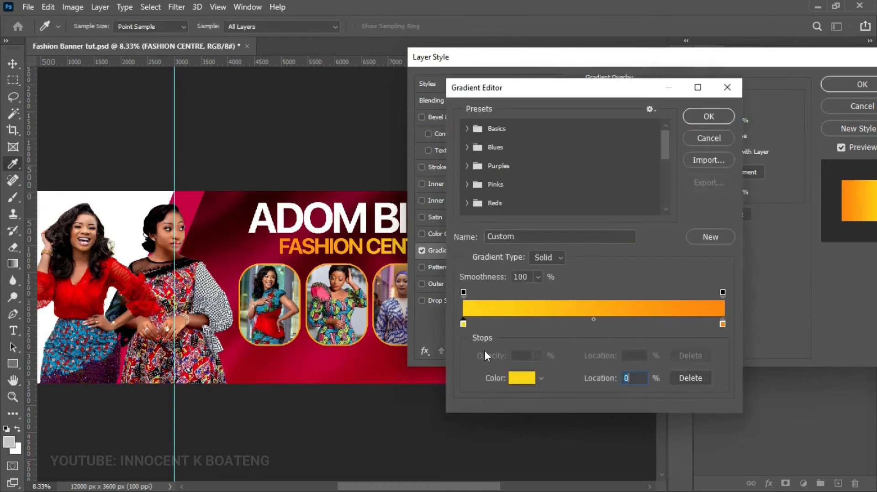
pyautogui.click(521, 379)
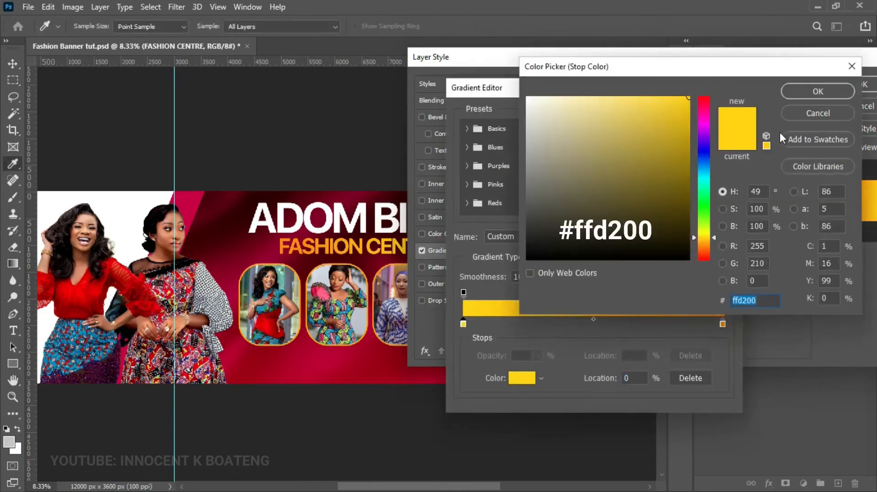
pyautogui.click(807, 90)
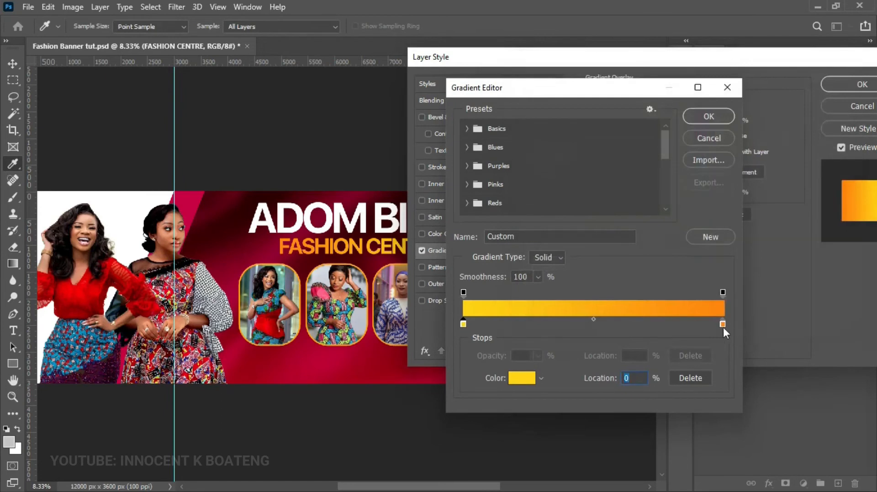
# - Set the right gradient stop to orange #ff8400 and apply the overlay
pyautogui.click(723, 324)
pyautogui.click(525, 379)
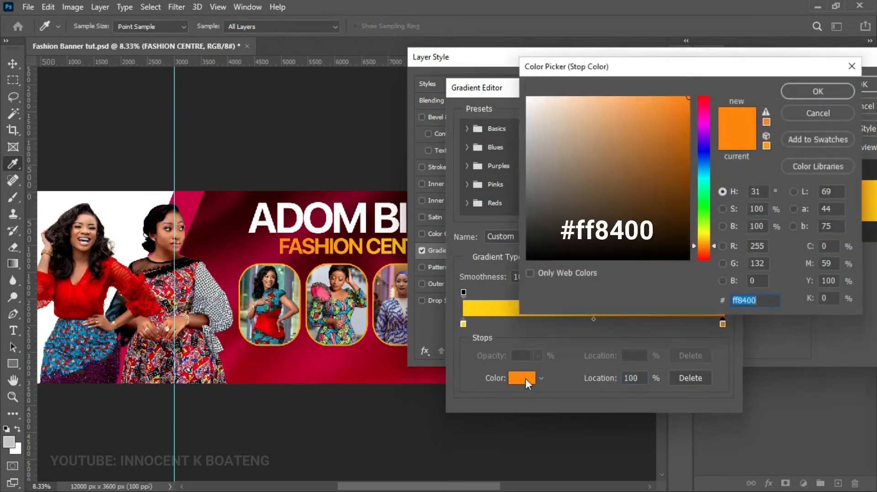
pyautogui.click(801, 90)
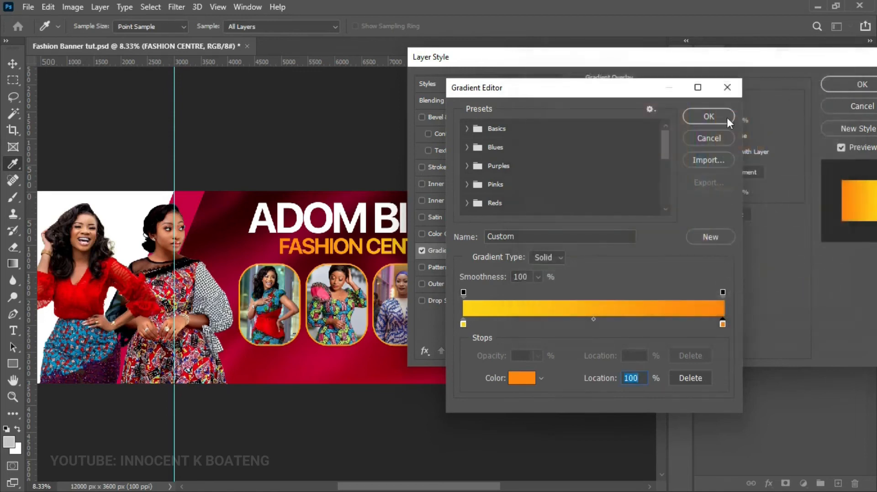
pyautogui.click(709, 117)
pyautogui.click(838, 88)
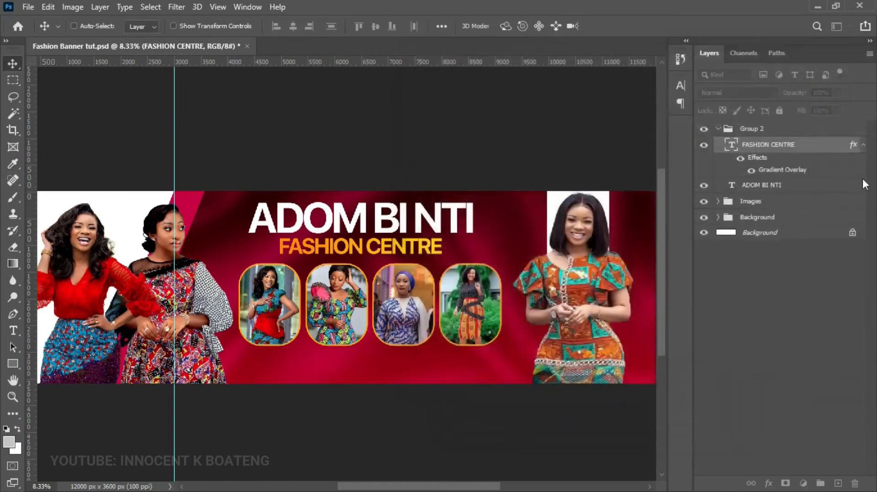
# - Collapse the layer's effects list and reframe the view on the whole banner
pyautogui.click(863, 145)
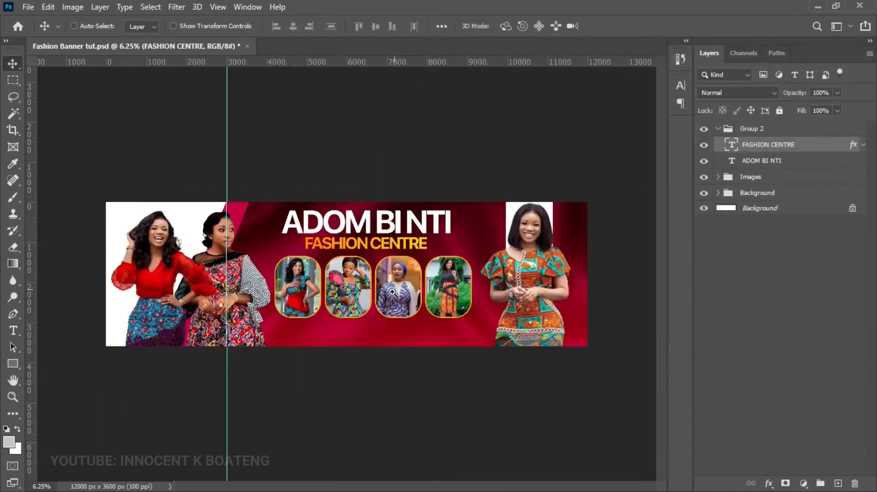
pyautogui.keyDown('ctrl'); pyautogui.click(393, 297); pyautogui.keyUp('ctrl')
pyautogui.moveTo(407, 329); pyautogui.dragTo(414, 278)
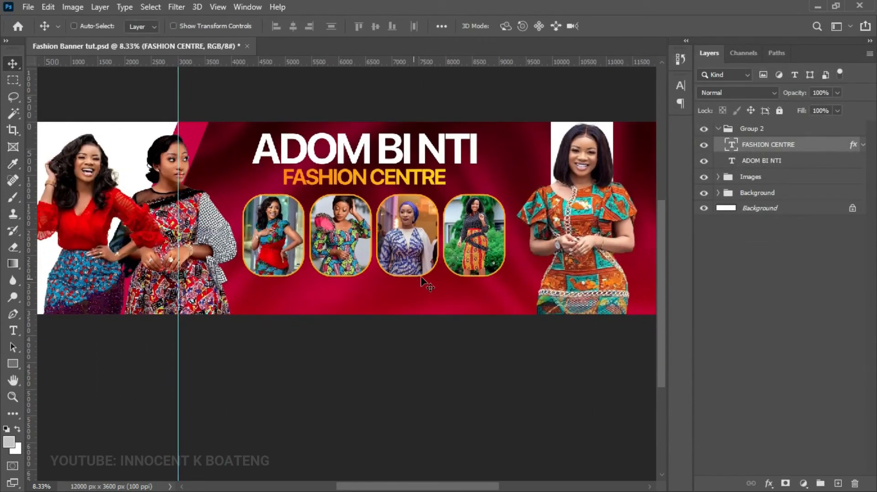
# - Collapse Group 2, then draw a rounded-rectangle bar and move it to the banner's bottom edge
pyautogui.click(723, 129)
pyautogui.click(718, 129)
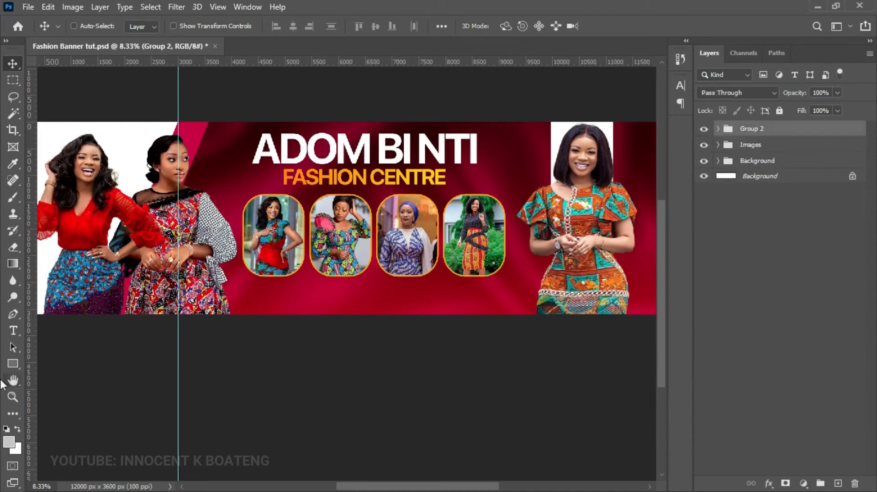
pyautogui.rightClick(12, 364)
pyautogui.click(53, 374)
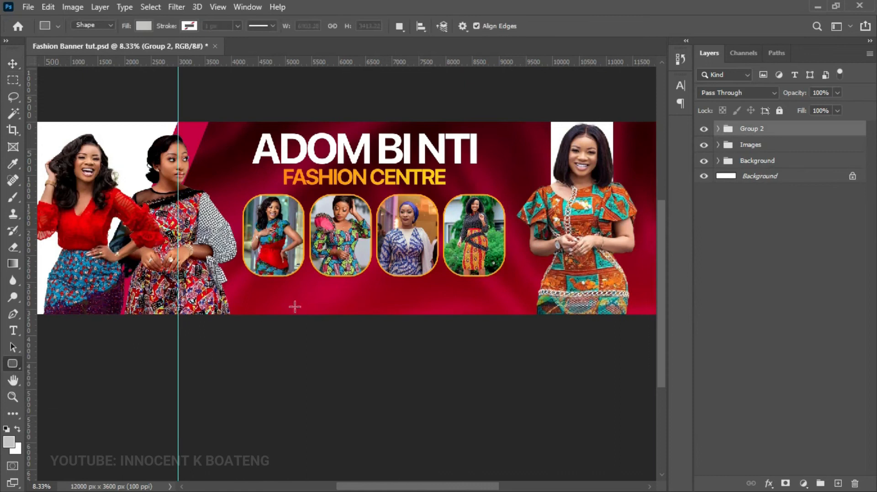
pyautogui.moveTo(304, 284); pyautogui.dragTo(526, 368)
pyautogui.press('v')
pyautogui.moveTo(493, 333); pyautogui.dragTo(425, 315)
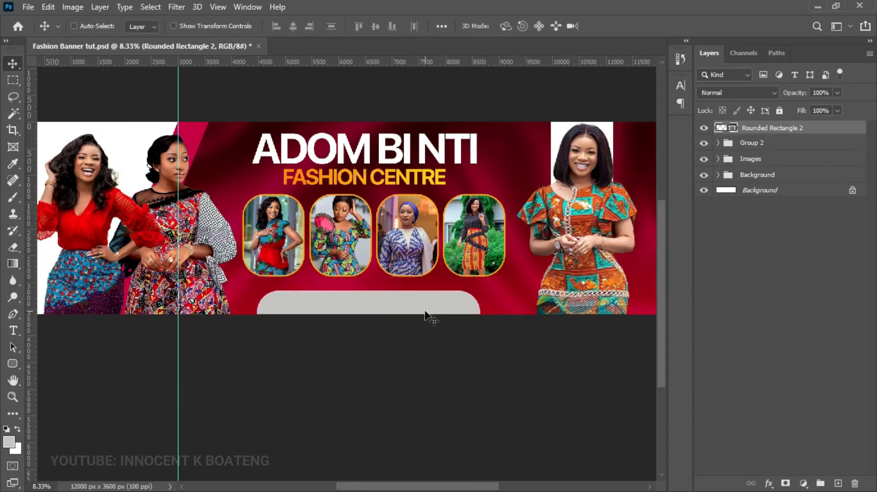
# - Fill the rounded bar with white #ffffff and zoom in to check it
pyautogui.doubleClick(733, 130)
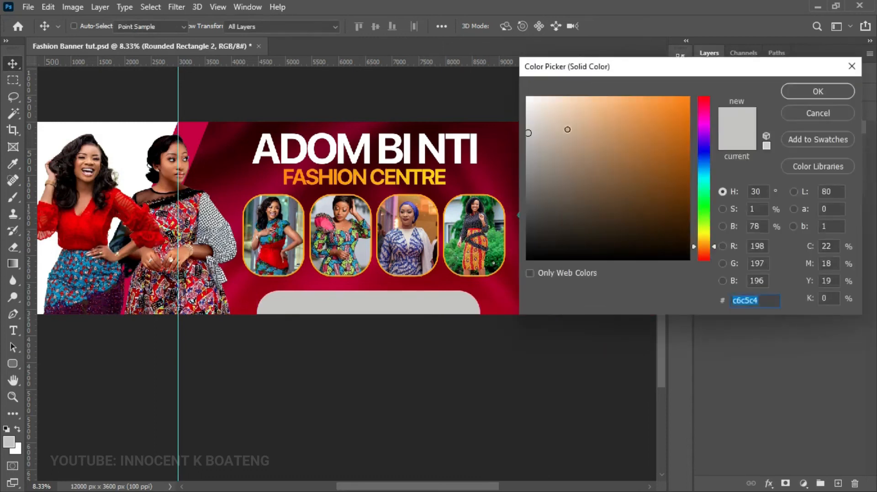
pyautogui.write('ffffff')
pyautogui.click(805, 93)
pyautogui.press('z')
pyautogui.click(349, 315)
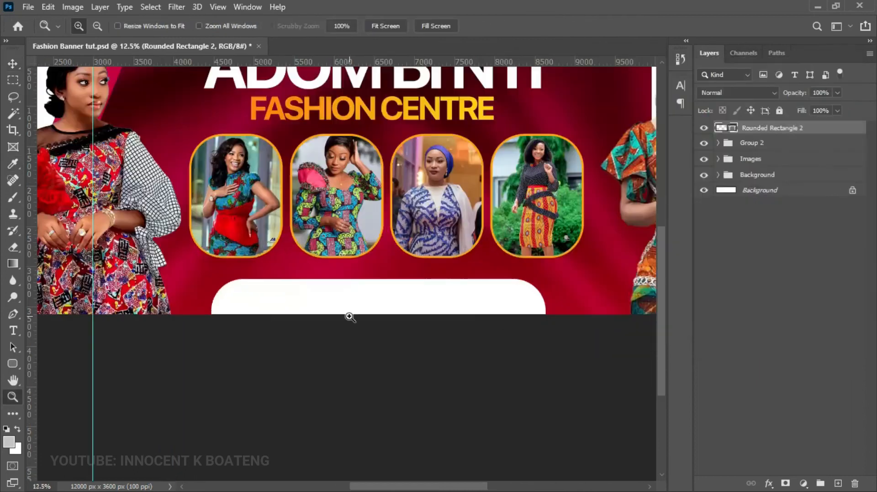
pyautogui.keyDown('alt'); pyautogui.click(346, 292); pyautogui.keyUp('alt')
pyautogui.press('v')
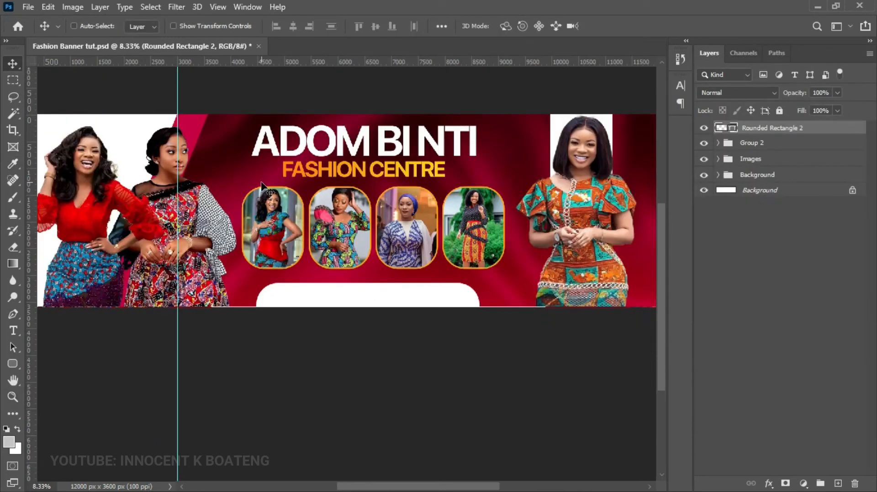
# - Place the call icon as an embedded image, scaled down to about 39%
pyautogui.click(28, 7)
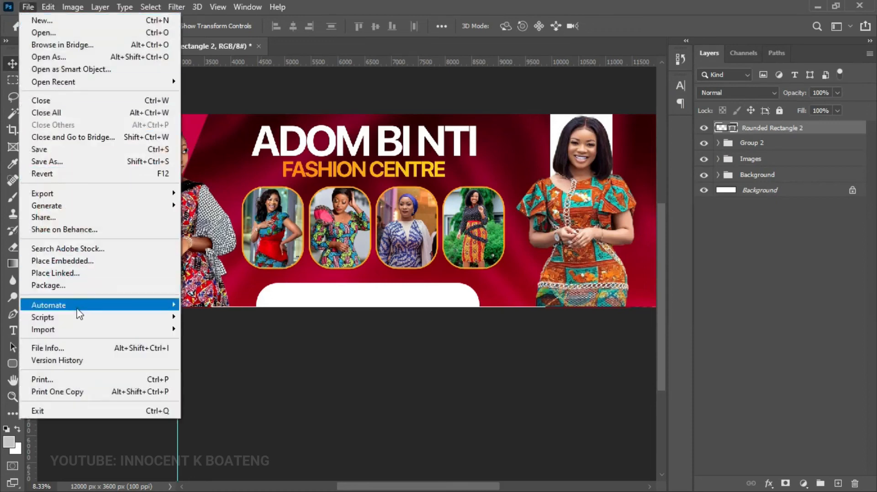
pyautogui.click(78, 264)
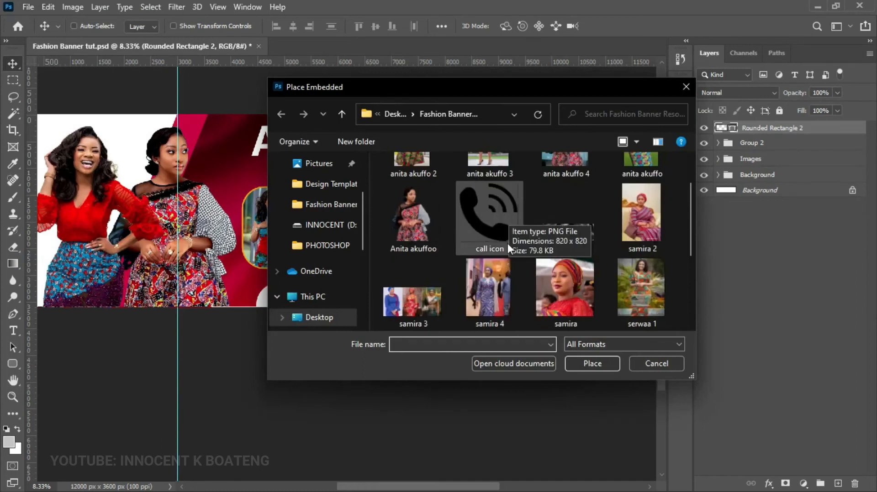
pyautogui.doubleClick(506, 234)
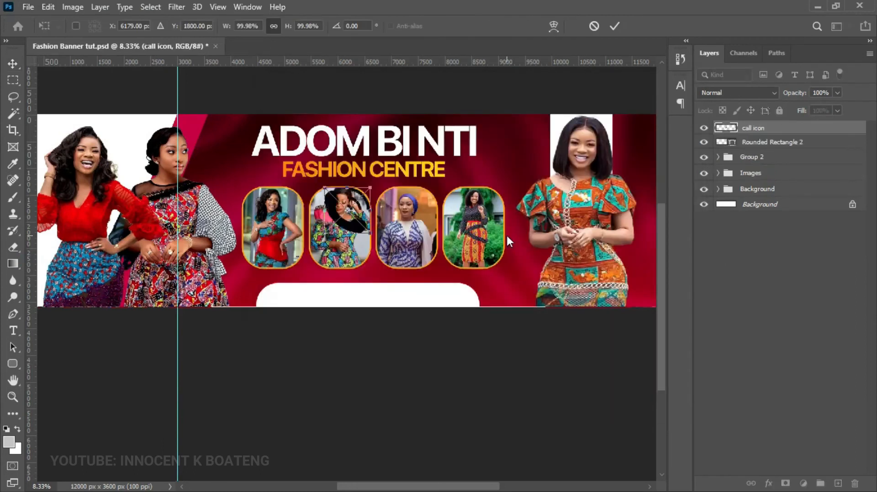
pyautogui.moveTo(370, 186); pyautogui.dragTo(341, 210)
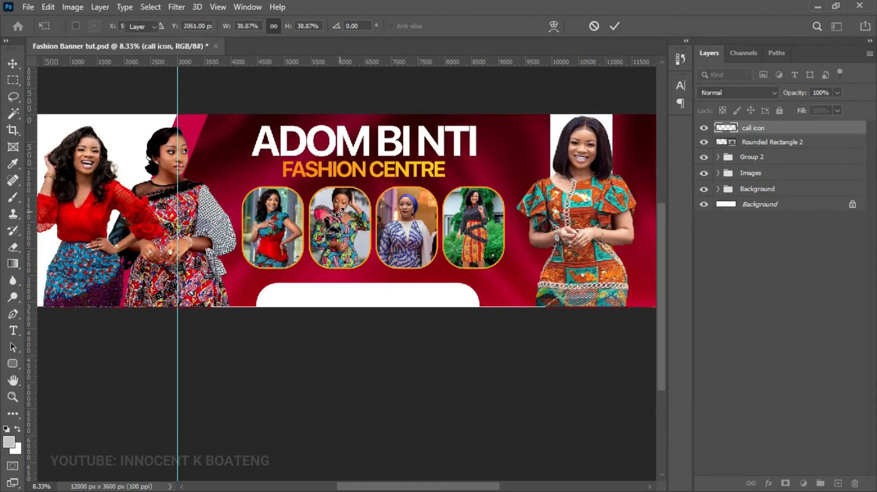
pyautogui.press('Return')
# - Shrink the call icon slightly and position it at the white bar's left end
pyautogui.keyDown('ctrl'); pyautogui.click(338, 340); pyautogui.keyUp('ctrl')
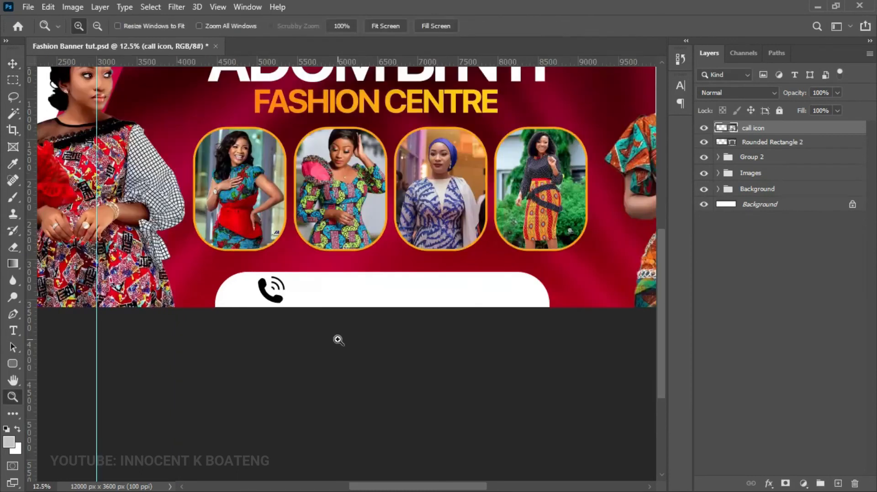
pyautogui.keyDown('ctrl'); pyautogui.click(339, 341); pyautogui.keyUp('ctrl')
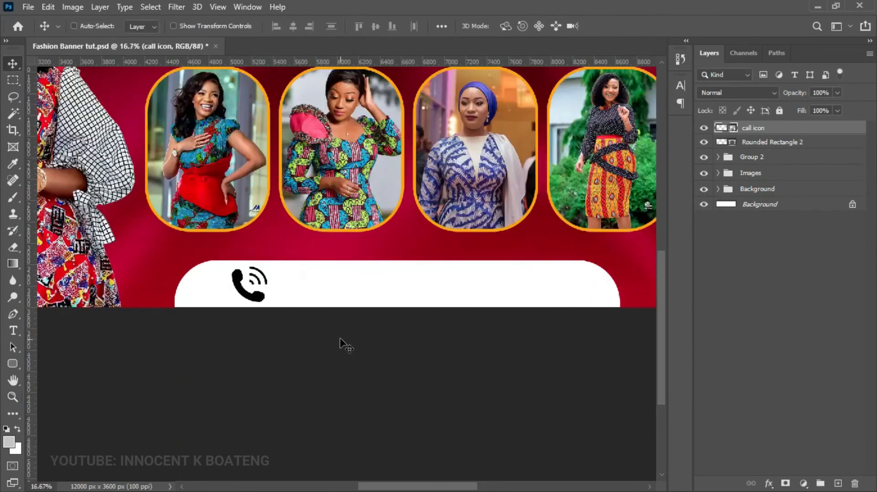
pyautogui.hotkey('ctrl', 't')
pyautogui.moveTo(264, 302); pyautogui.dragTo(261, 300)
pyautogui.press('Return')
pyautogui.moveTo(310, 286); pyautogui.dragTo(297, 290)
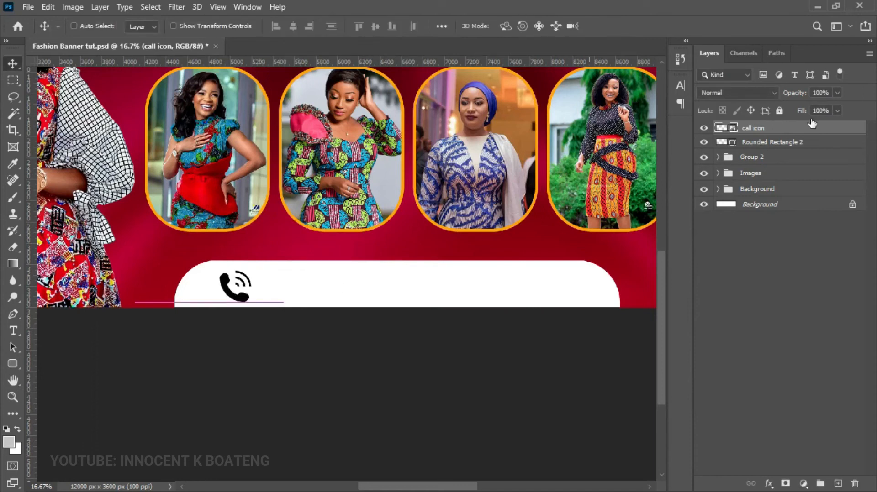
# - Rasterize the call icon and add a Color Overlay sampled from the crimson background
pyautogui.rightClick(792, 135)
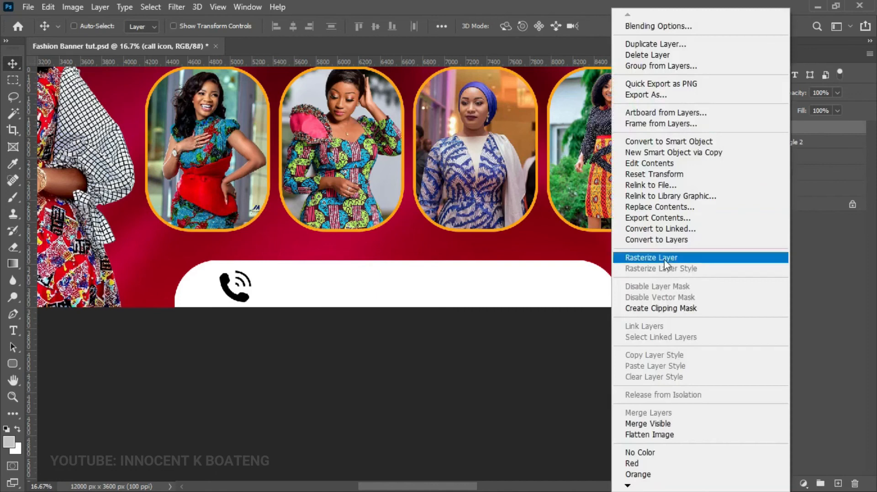
pyautogui.click(707, 256)
pyautogui.rightClick(785, 130)
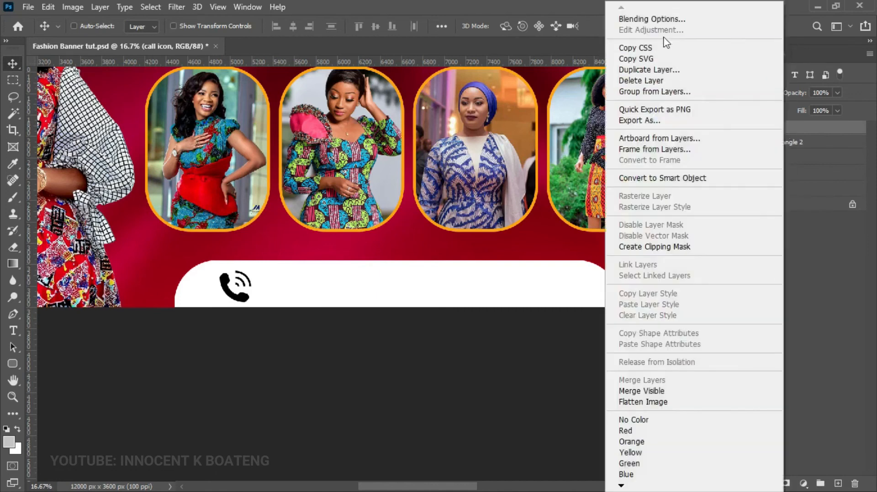
pyautogui.click(663, 20)
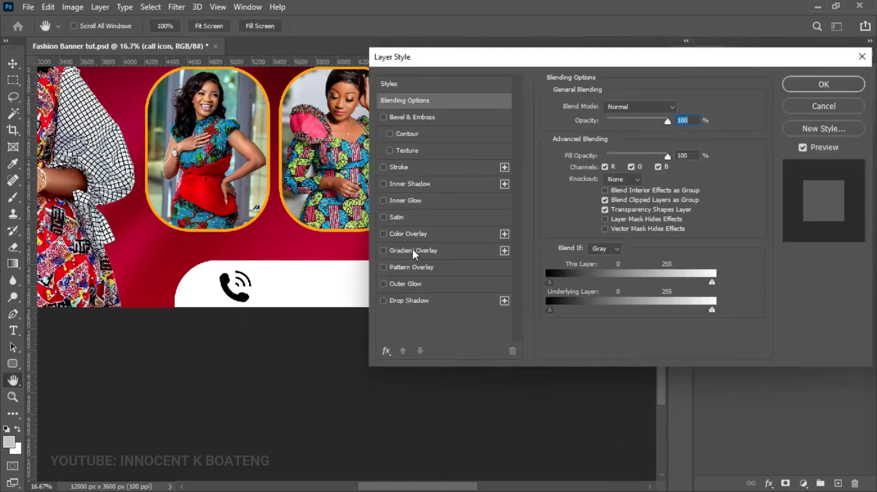
pyautogui.click(415, 235)
pyautogui.click(681, 109)
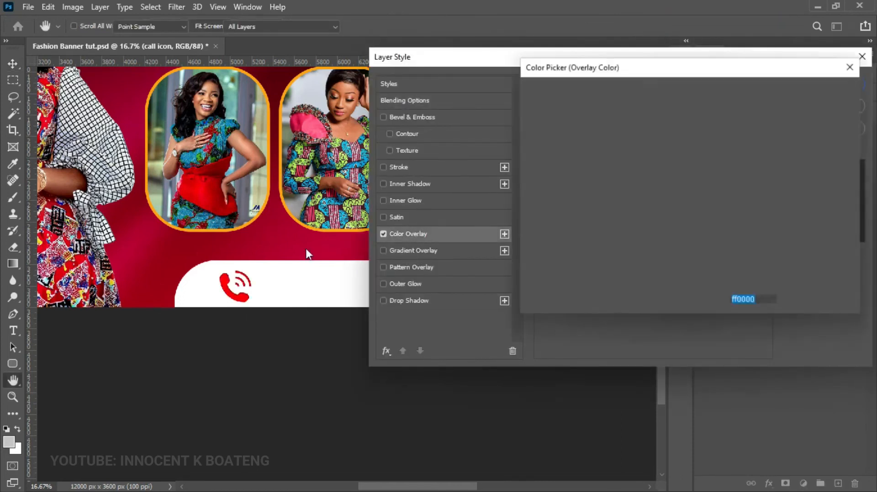
pyautogui.click(273, 246)
pyautogui.click(832, 92)
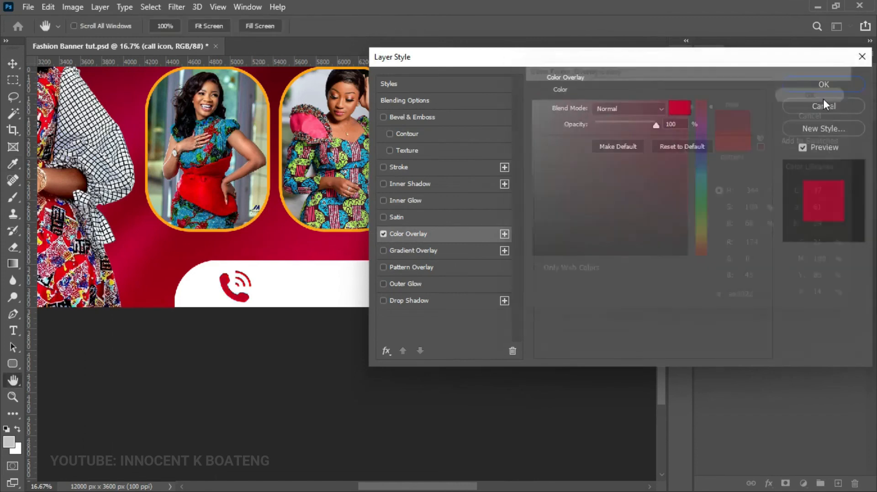
pyautogui.click(823, 89)
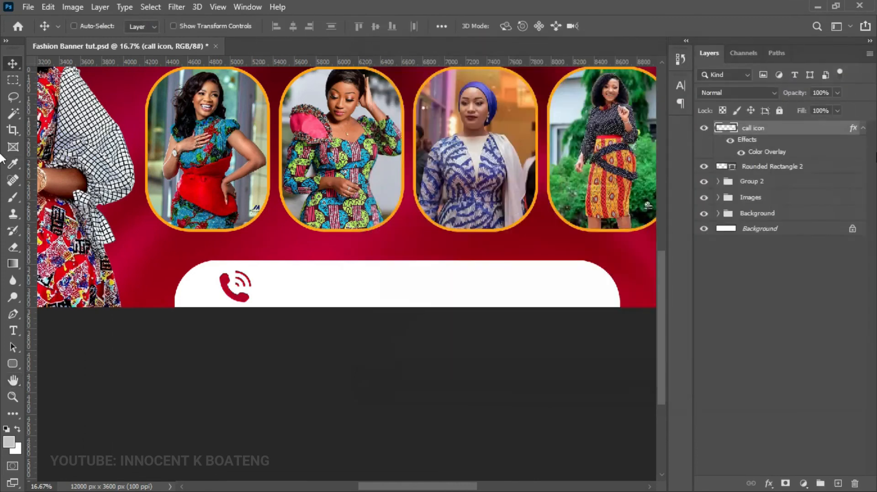
pyautogui.click(863, 130)
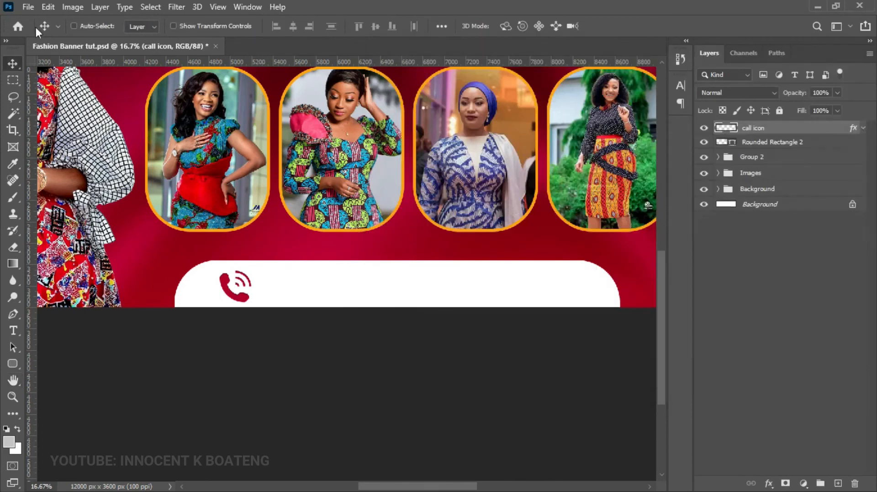
pyautogui.click(26, 7)
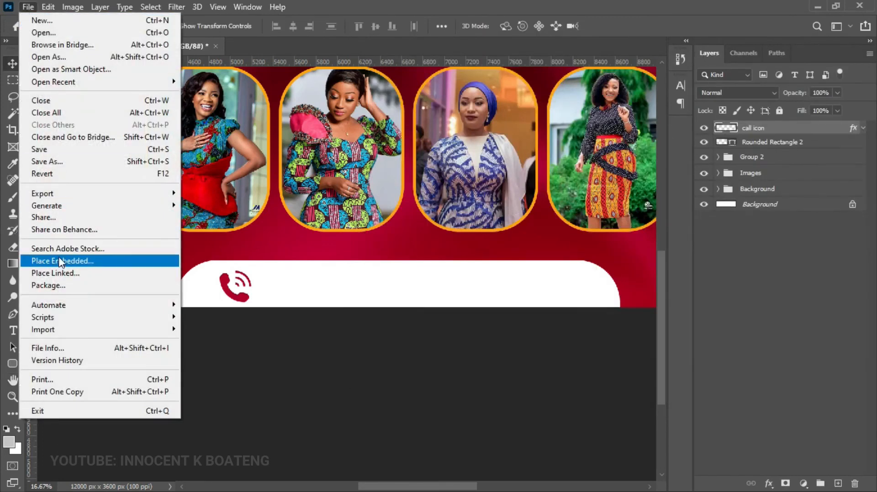
# - Place the WhatsApp icon at about 58% scale beside the call icon
pyautogui.click(59, 261)
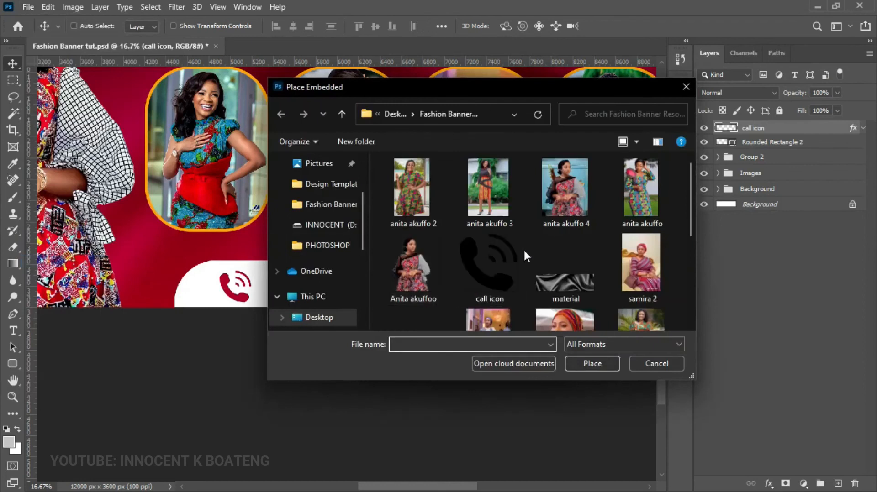
pyautogui.scroll(-1, 524, 249)
pyautogui.scroll(-2, 525, 249)
pyautogui.doubleClick(489, 289)
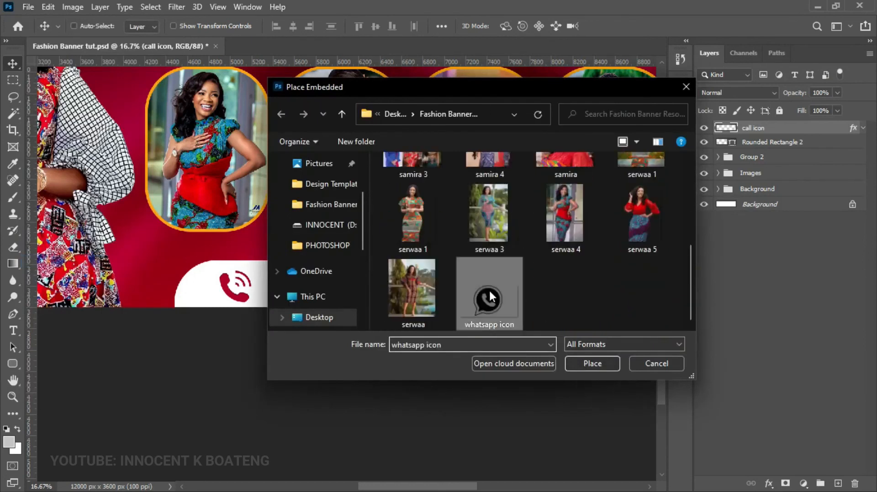
pyautogui.moveTo(415, 149); pyautogui.dragTo(358, 180)
pyautogui.moveTo(330, 226); pyautogui.dragTo(293, 284)
pyautogui.press('Return')
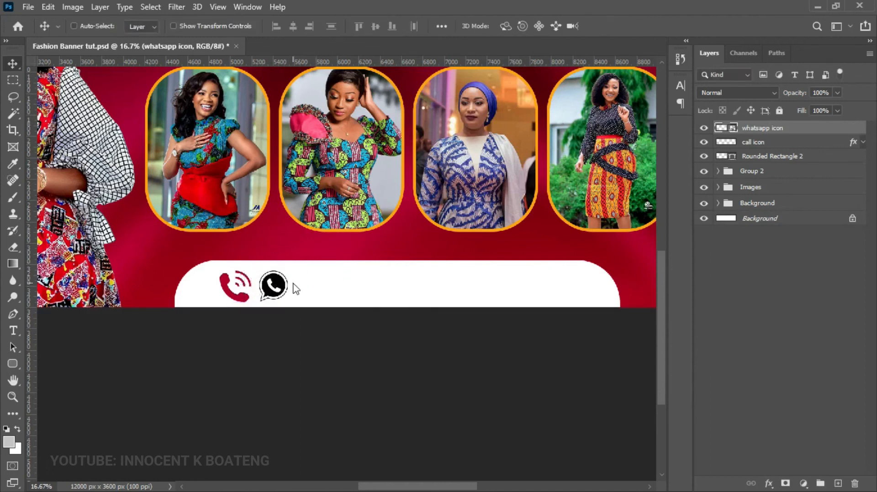
# - Rasterize the WhatsApp layer and copy the call icon's crimson overlay onto it
pyautogui.rightClick(805, 135)
pyautogui.click(687, 255)
pyautogui.moveTo(853, 144); pyautogui.dragTo(853, 131)
pyautogui.click(863, 129)
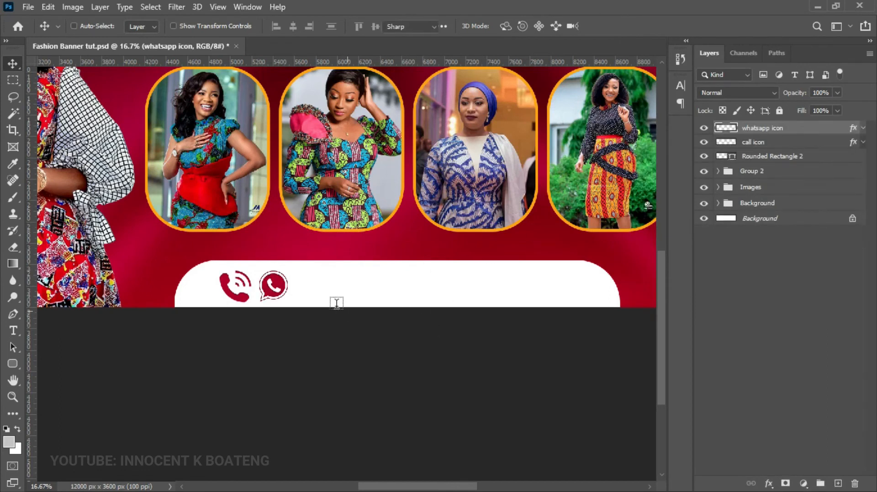
# - Type the contact phone number on the white bar and colour it crimson #ae002d
pyautogui.press('t')
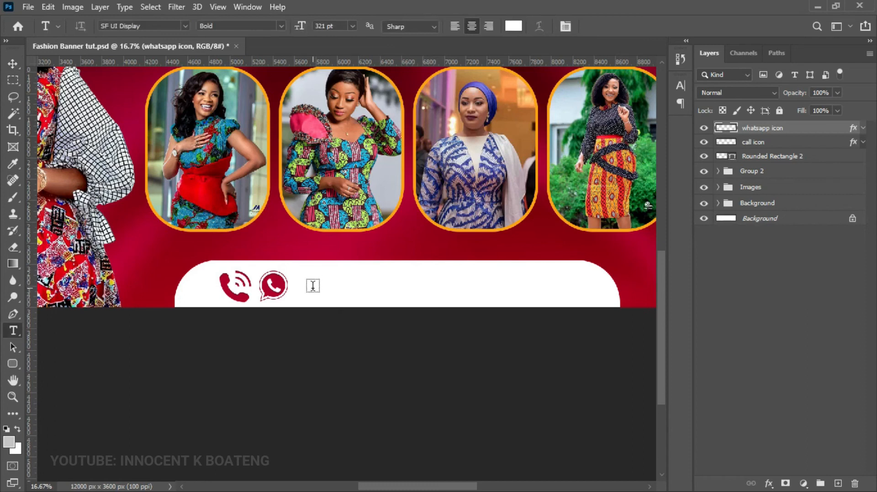
pyautogui.click(313, 286)
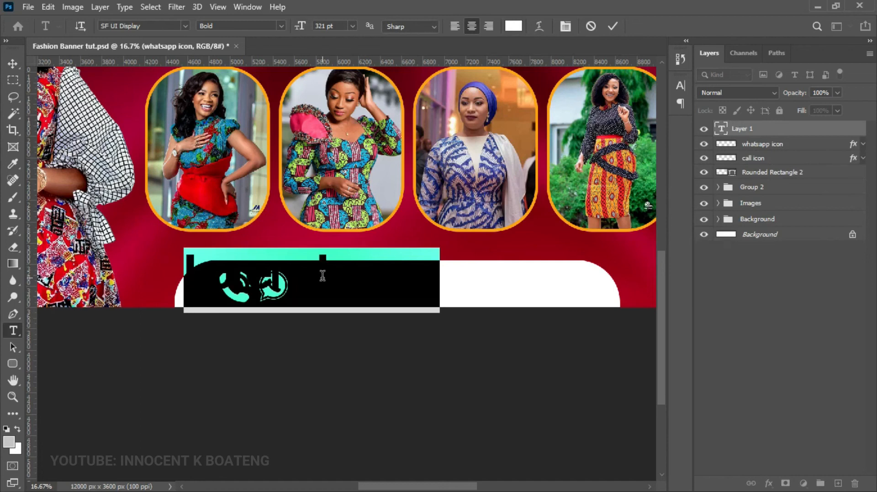
pyautogui.hotkey('ctrl', 'a')
pyautogui.moveTo(371, 249); pyautogui.dragTo(450, 214)
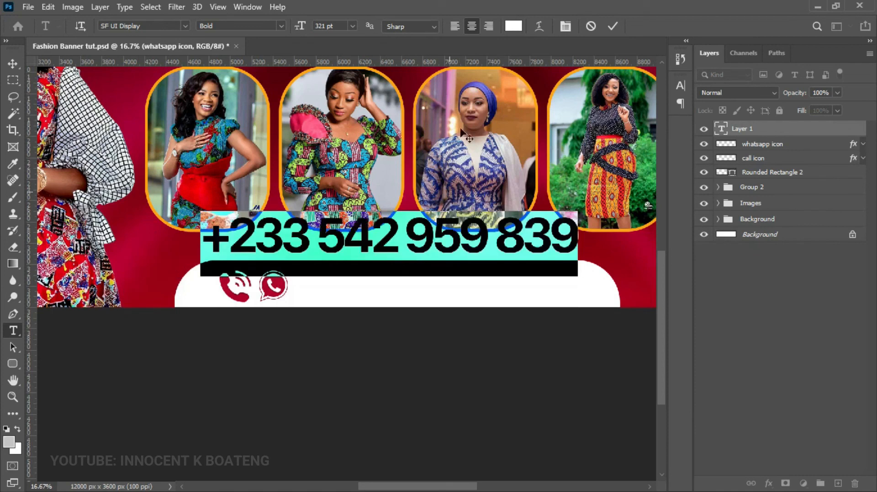
pyautogui.click(514, 27)
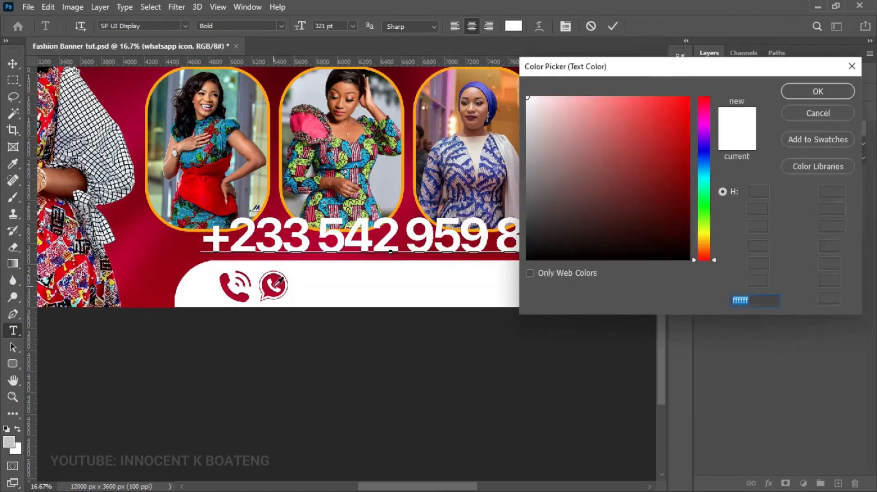
pyautogui.click(429, 261)
pyautogui.click(802, 94)
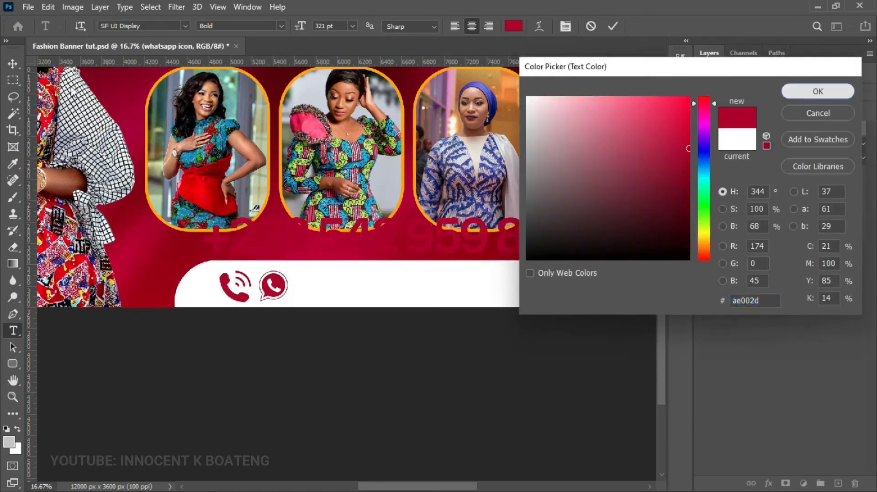
# - Move the phone number onto the bar beside the icons and scale it to about 75%
pyautogui.click(13, 64)
pyautogui.moveTo(368, 267); pyautogui.dragTo(399, 283)
pyautogui.hotkey('ctrl', 't')
pyautogui.hotkey('ctrl', 't')
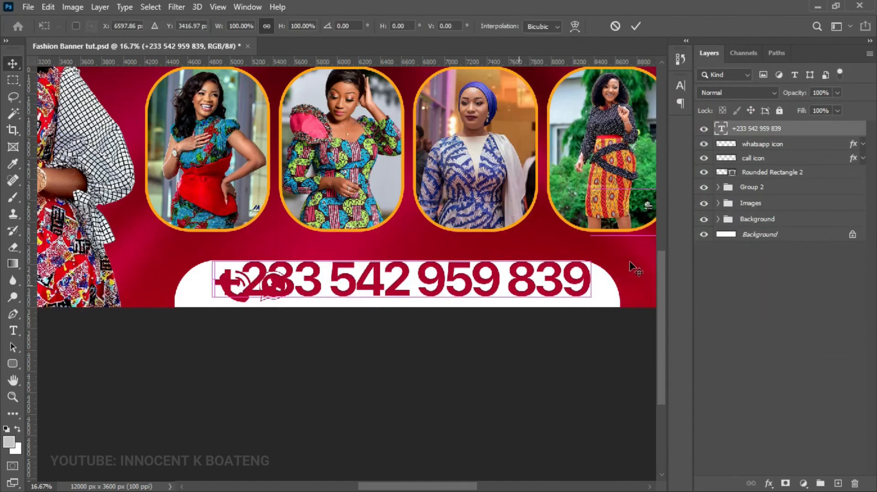
pyautogui.moveTo(591, 256); pyautogui.dragTo(489, 286)
pyautogui.moveTo(330, 288); pyautogui.dragTo(402, 285)
pyautogui.press('Return')
pyautogui.keyDown('shift'); pyautogui.click(787, 162); pyautogui.keyUp('shift')
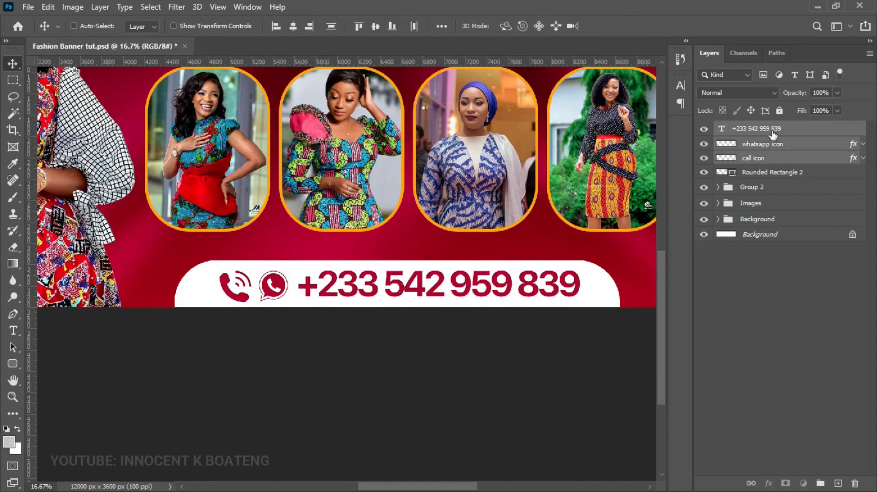
# - Nudge the WhatsApp icon and phone number right and back, then fit the banner in view
pyautogui.click(762, 130)
pyautogui.keyDown('shift'); pyautogui.click(771, 160); pyautogui.keyUp('shift')
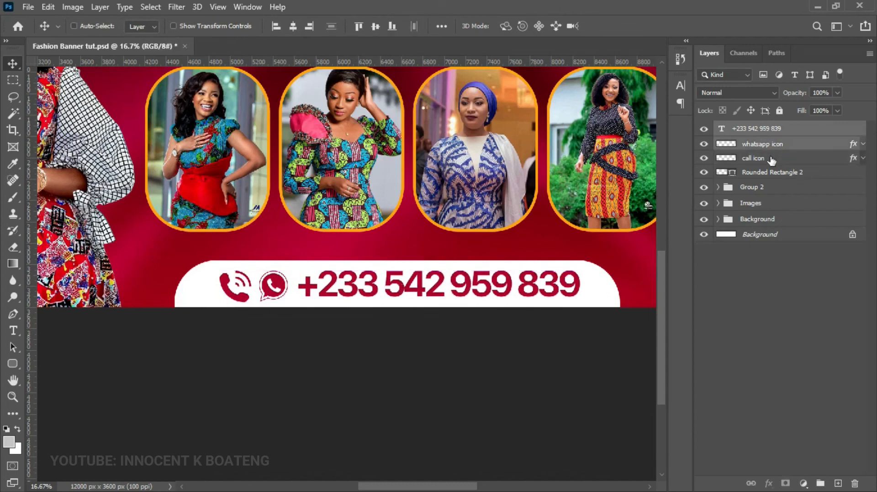
pyautogui.hotkey('shift', 'Right')
pyautogui.hotkey('shift', 'Right')
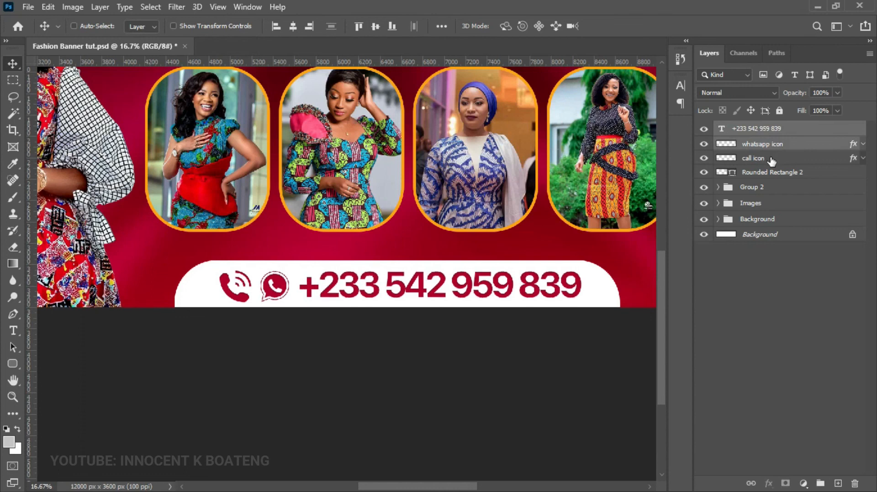
pyautogui.hotkey('shift', 'Left')
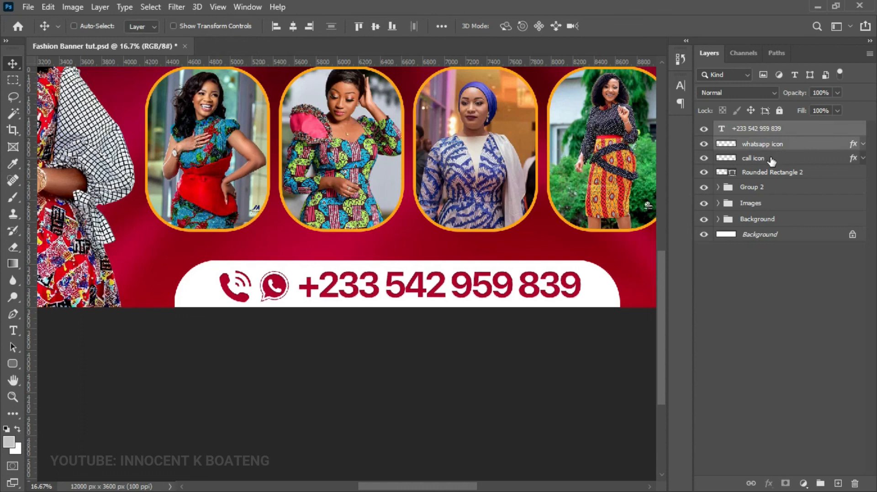
pyautogui.hotkey('ctrl', '-')
pyautogui.hotkey('ctrl', '-')
pyautogui.hotkey('ctrl', '-')
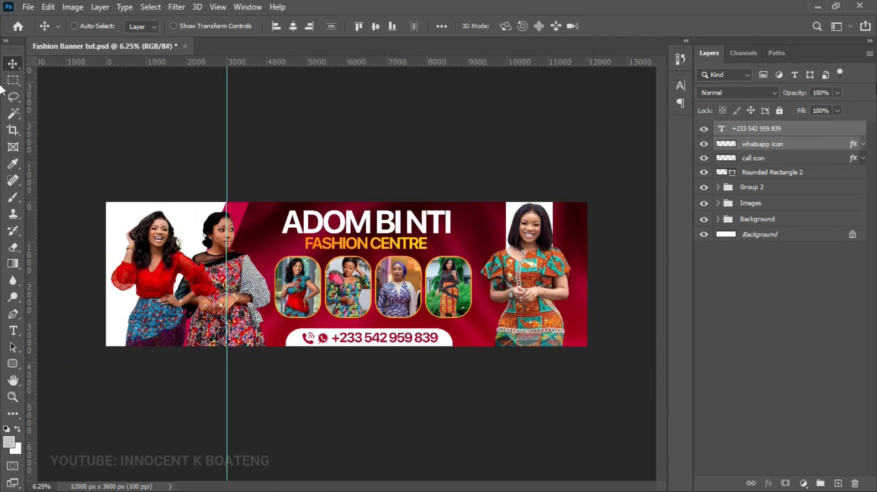
# - Try nudging the Group 1 framed photos down, undo it, and remove the vertical guide
pyautogui.rightClick(388, 294)
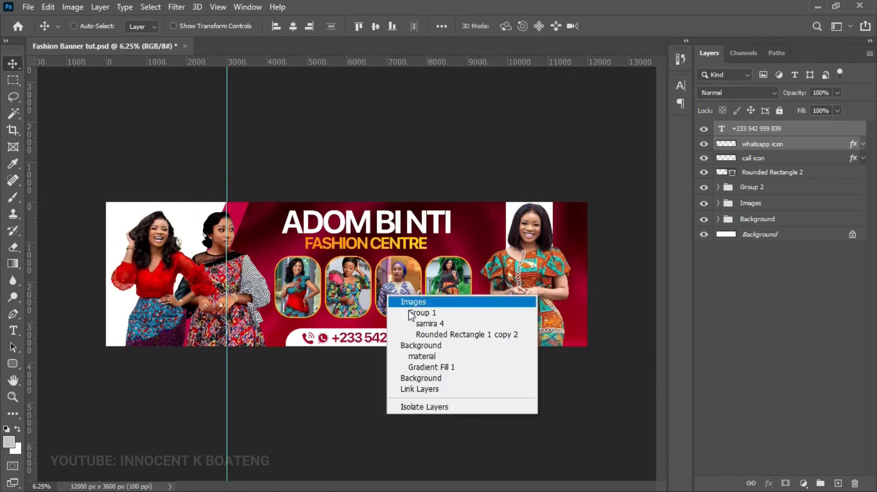
pyautogui.click(409, 311)
pyautogui.hotkey('shift', 'Down')
pyautogui.hotkey('shift', 'Down')
pyautogui.hotkey('shift', 'Down')
pyautogui.hotkey('shift', 'Down')
pyautogui.hotkey('shift', 'Down')
pyautogui.hotkey('shift', 'Down')
pyautogui.hotkey('shift', 'Down')
pyautogui.hotkey('shift', 'Down')
pyautogui.hotkey('shift', 'Down')
pyautogui.hotkey('shift', 'Down')
pyautogui.hotkey('shift', 'Down')
pyautogui.hotkey('shift', 'Down')
pyautogui.hotkey('shift', 'Down')
pyautogui.hotkey('shift', 'Down')
pyautogui.hotkey('shift', 'Down')
pyautogui.hotkey('shift', 'Down')
pyautogui.hotkey('shift', 'Down')
pyautogui.hotkey('shift', 'Down')
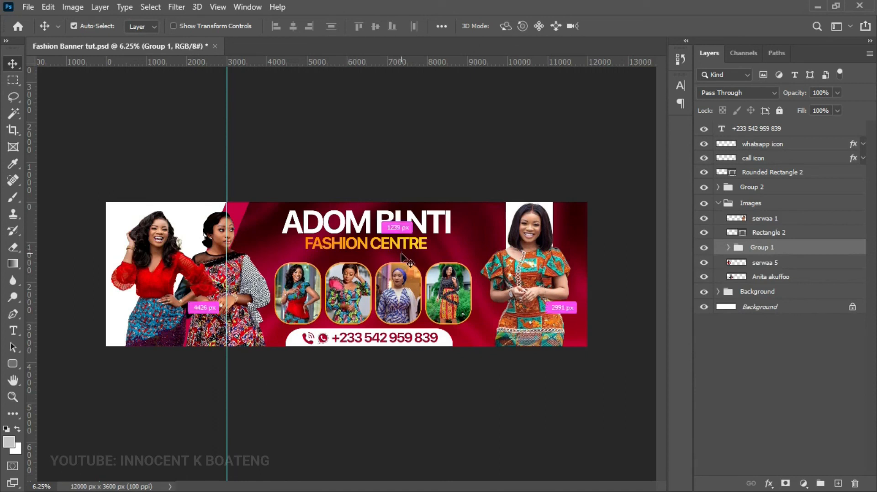
pyautogui.hotkey('ctrl', 'z')
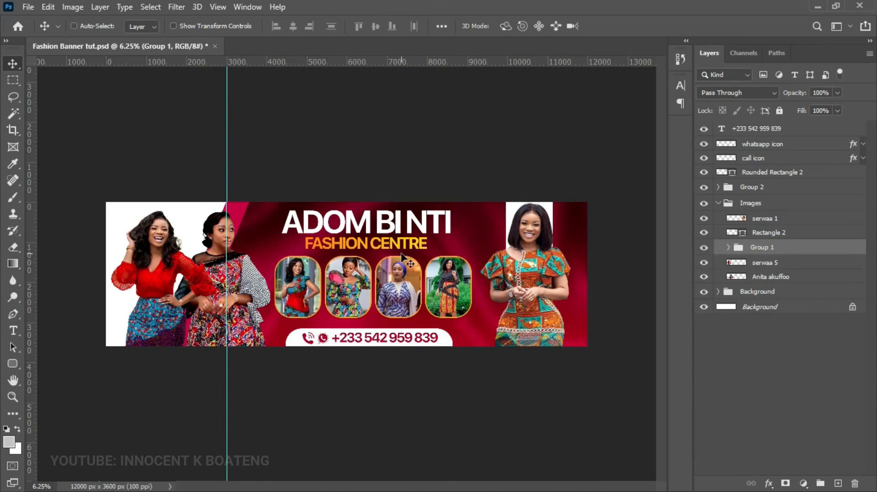
pyautogui.press('x')
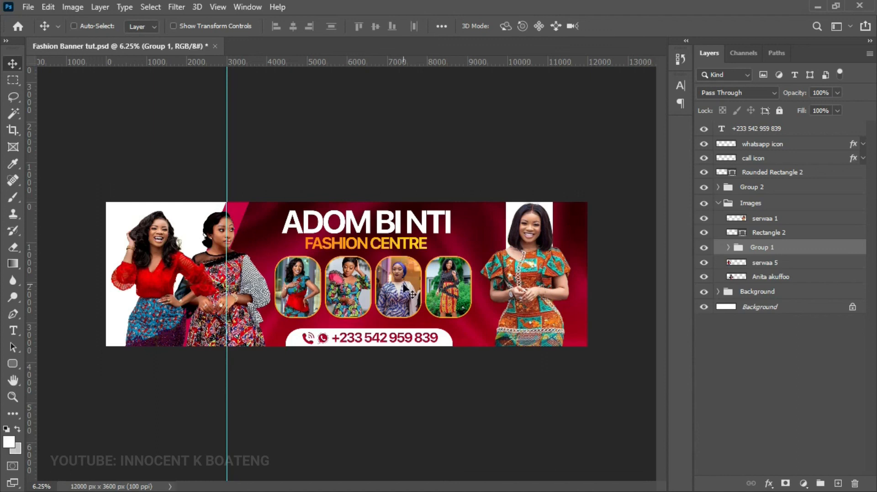
pyautogui.moveTo(226, 264); pyautogui.dragTo(4, 232)
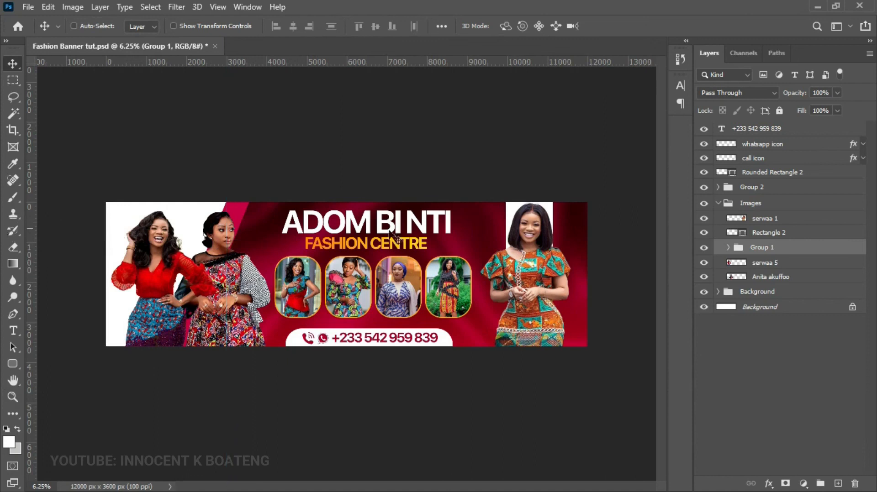
# - Group Rounded Rectangle 2, both icons and the phone number into Group 3 and begin renaming it
pyautogui.click(756, 173)
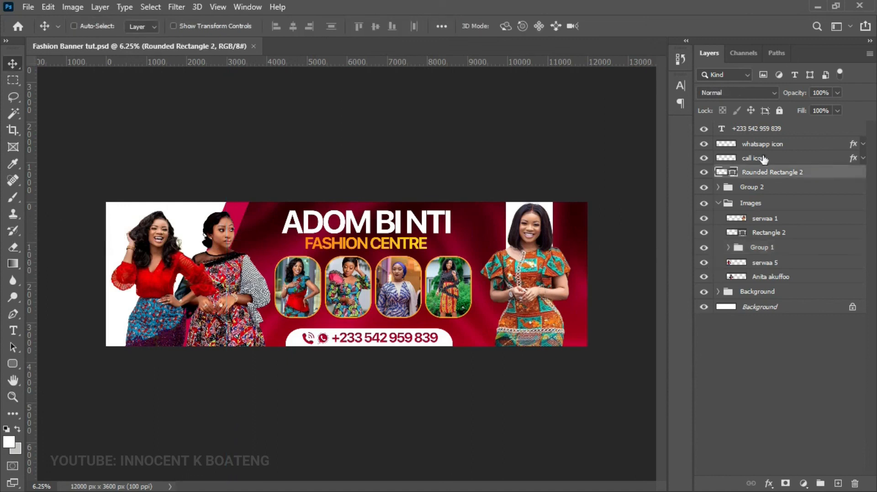
pyautogui.keyDown('shift'); pyautogui.click(749, 129); pyautogui.keyUp('shift')
pyautogui.hotkey('ctrl', 'g')
pyautogui.doubleClick(752, 129)
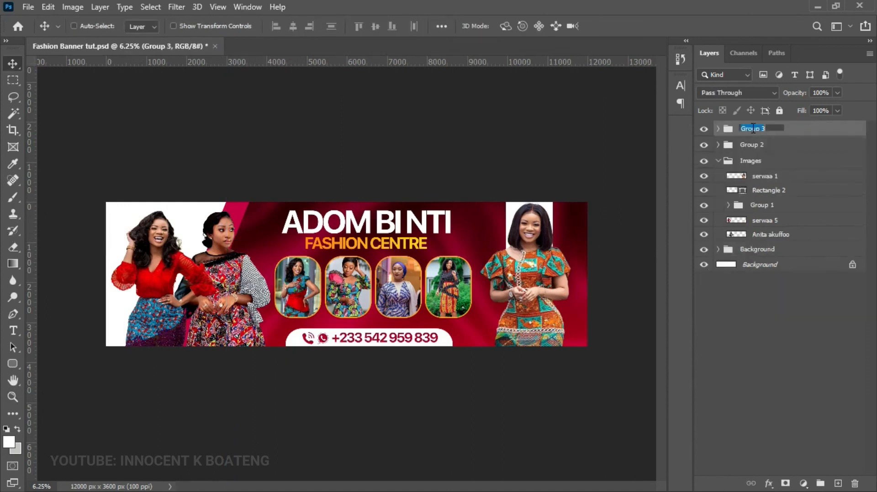
pyautogui.write('In')
pyautogui.press('BackSpace')
pyautogui.press('BackSpace')
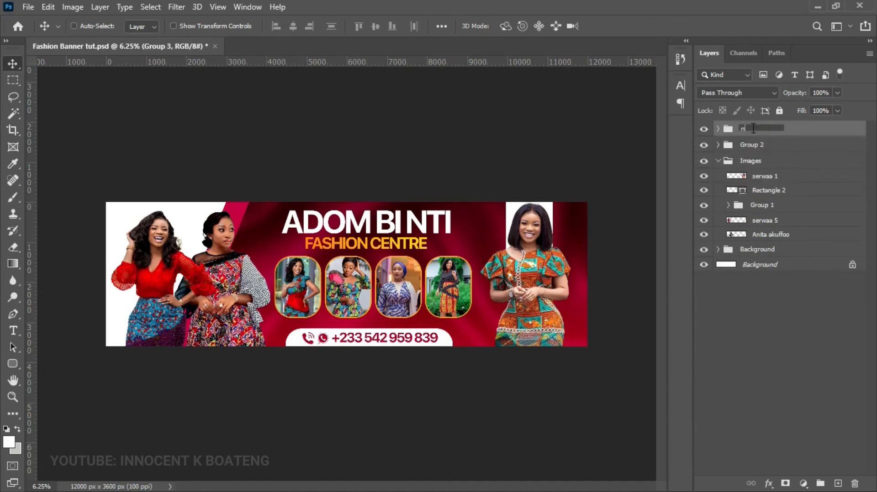